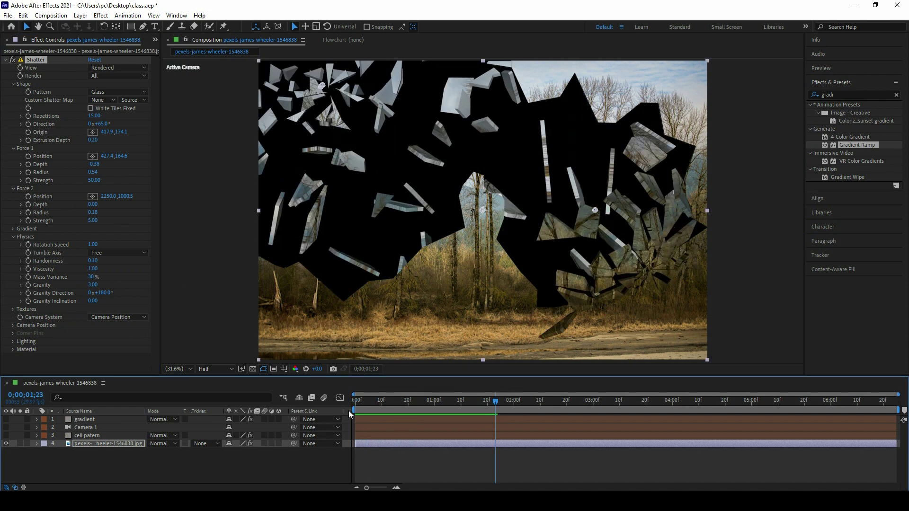
Set the Shatter effect's Gravity Inclination to 90.
{"action": "left_click", "coordinate": [93, 301]}
{"action": "type", "text": "90"}
{"action": "key", "text": "Return"}
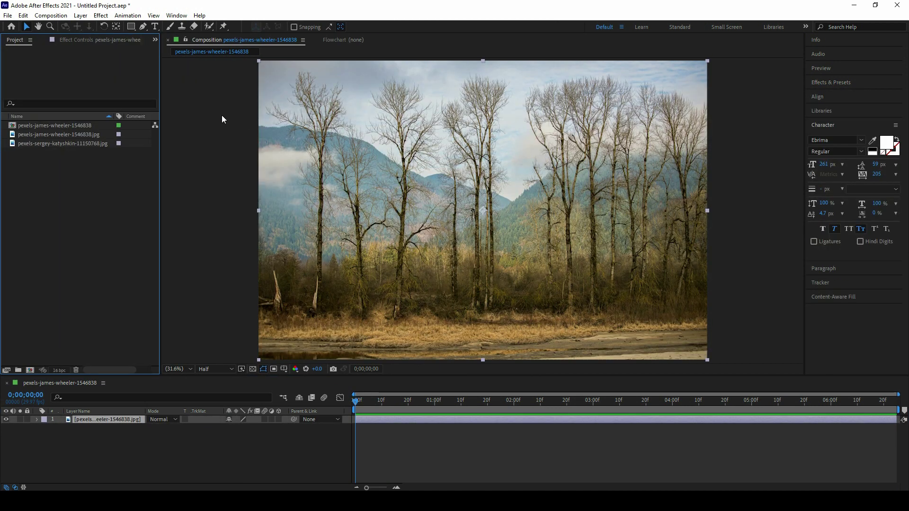
Apply the Shatter simulation effect to the landscape photo layer.
{"action": "left_click_drag", "start_coordinate": [215, 112], "coordinate": [755, 187]}
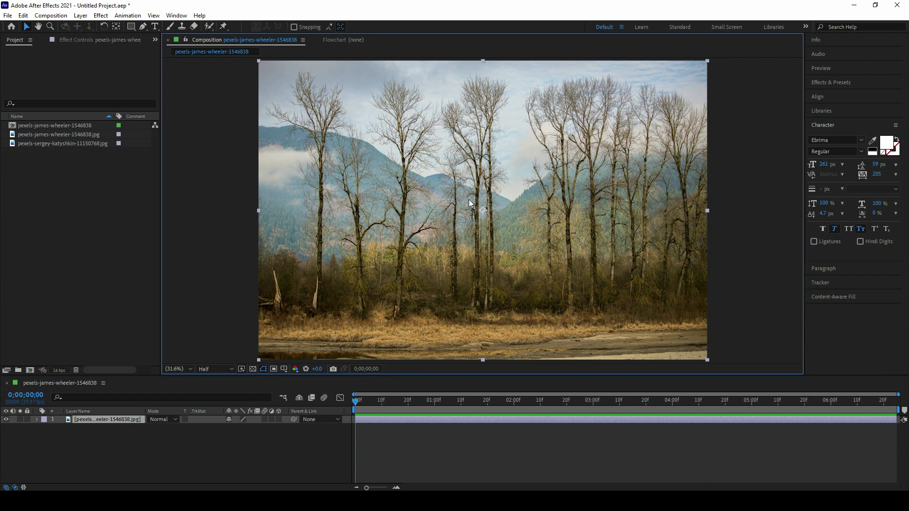
{"action": "left_click", "coordinate": [93, 17]}
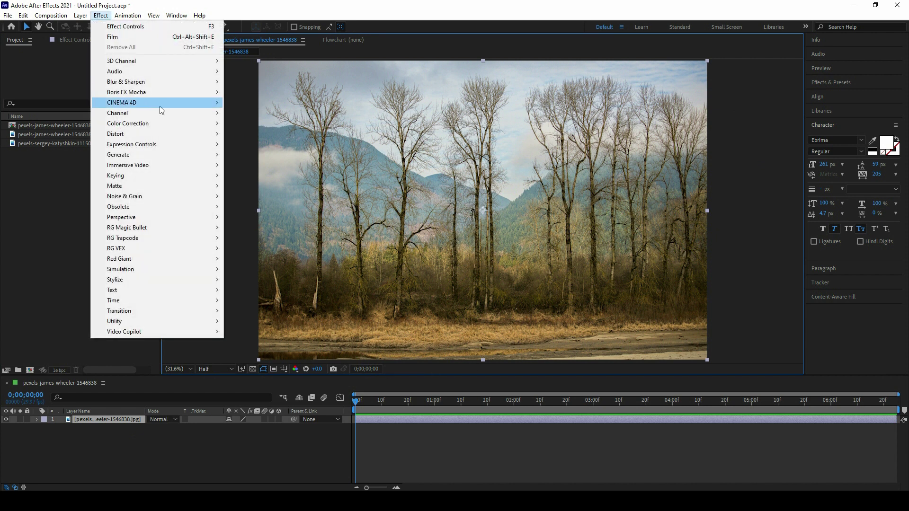
{"action": "mouse_move", "coordinate": [140, 268]}
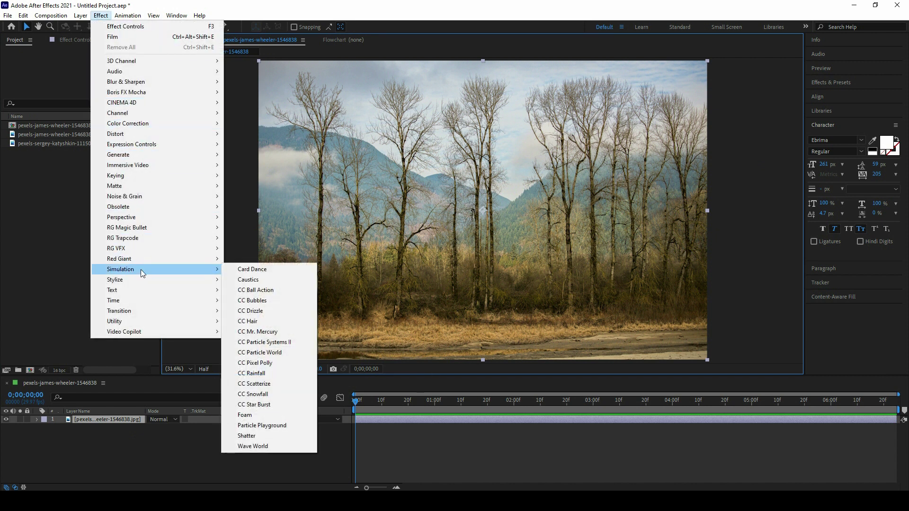
{"action": "left_click", "coordinate": [258, 436]}
{"action": "left_click_drag", "start_coordinate": [193, 124], "coordinate": [748, 251]}
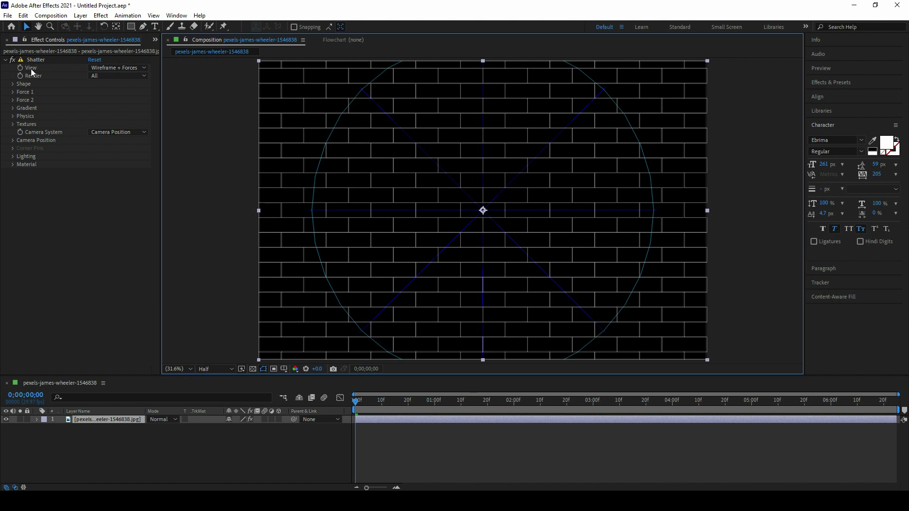
Set the Shatter effect's View to Rendered and preview the start of the shatter animation.
{"action": "left_click", "coordinate": [119, 68]}
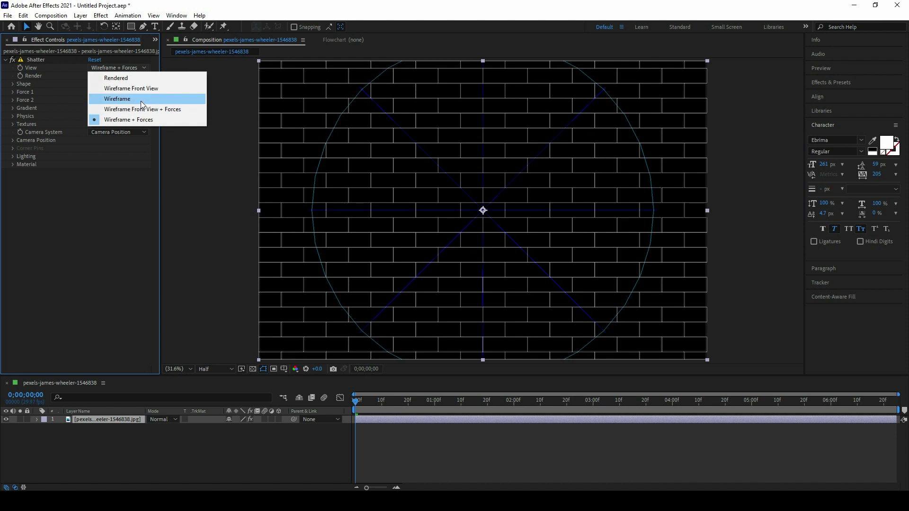
{"action": "left_click", "coordinate": [122, 80]}
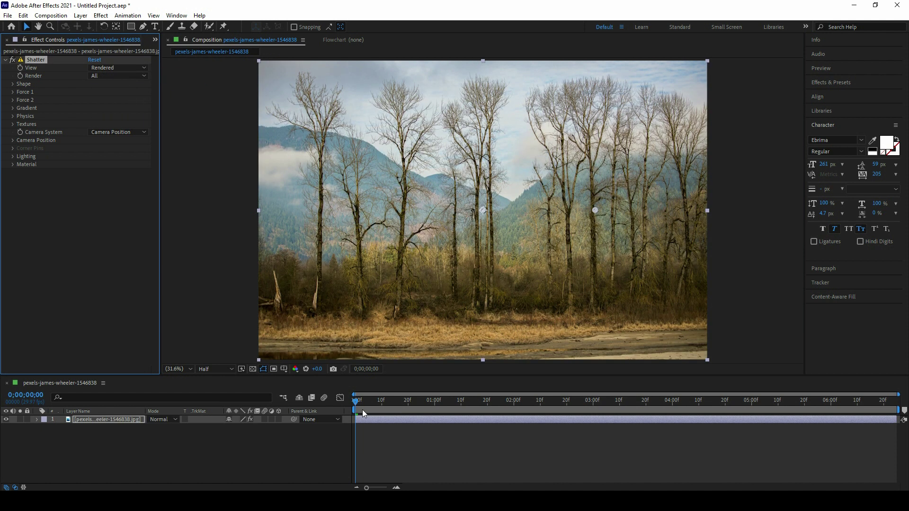
{"action": "mouse_move", "coordinate": [367, 405]}
{"action": "left_mouse_down"}
{"action": "mouse_move", "coordinate": [389, 401]}
{"action": "mouse_move", "coordinate": [359, 410]}
{"action": "left_mouse_up"}
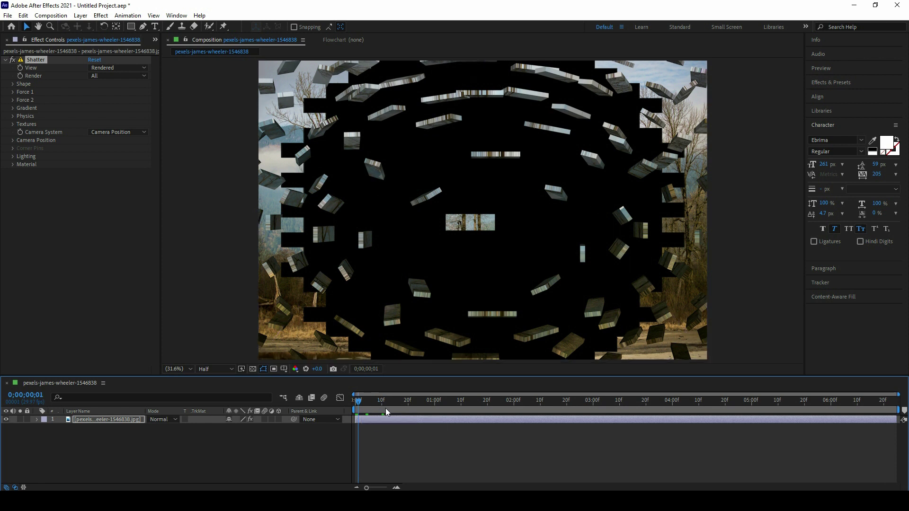
{"action": "key", "text": "space"}
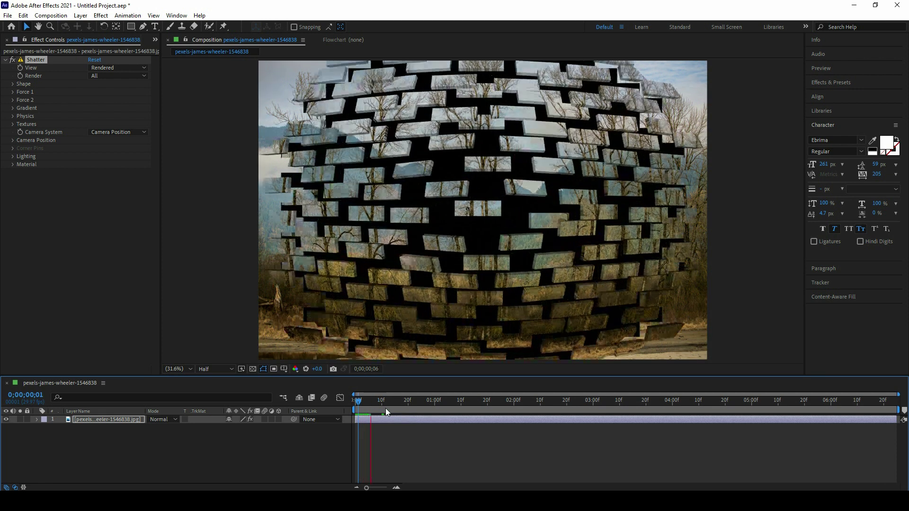
{"action": "key", "text": "space"}
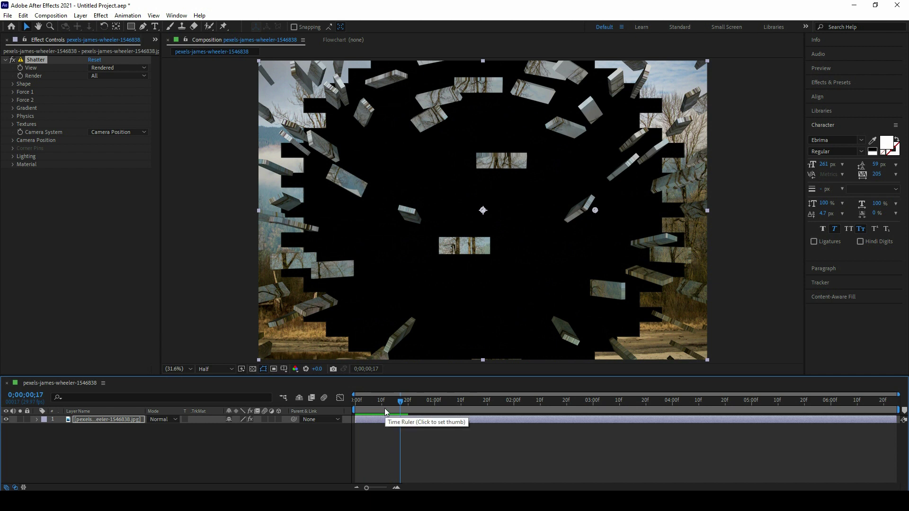
Switch the Shatter effect's View to Wireframe and examine the outlines of the flying brick pieces up close.
{"action": "left_click", "coordinate": [109, 68]}
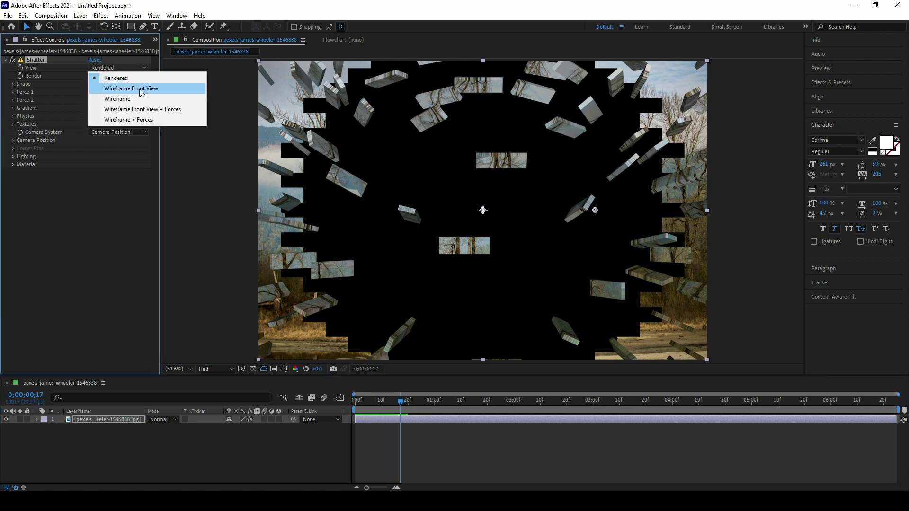
{"action": "left_click", "coordinate": [117, 99]}
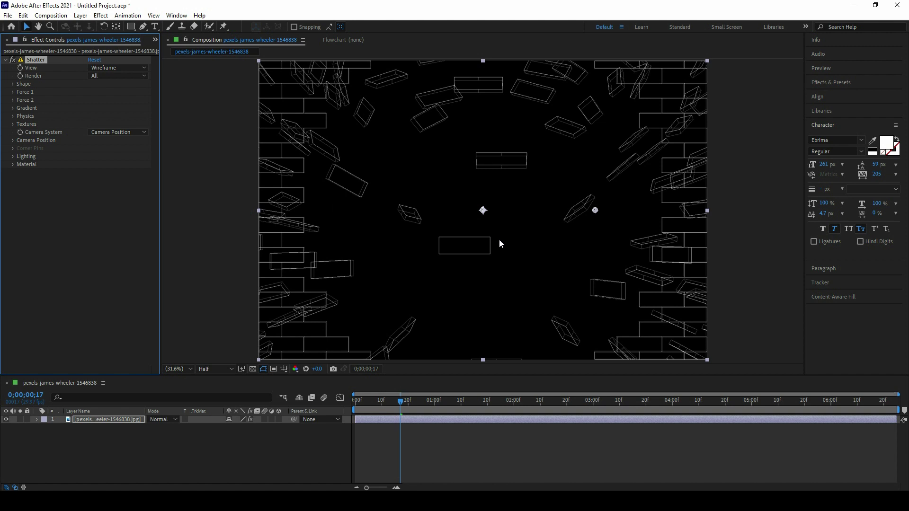
{"action": "scroll", "coordinate": [451, 171], "scroll_direction": "up", "scroll_amount": 4}
{"action": "left_click_drag", "start_coordinate": [470, 178], "coordinate": [458, 214]}
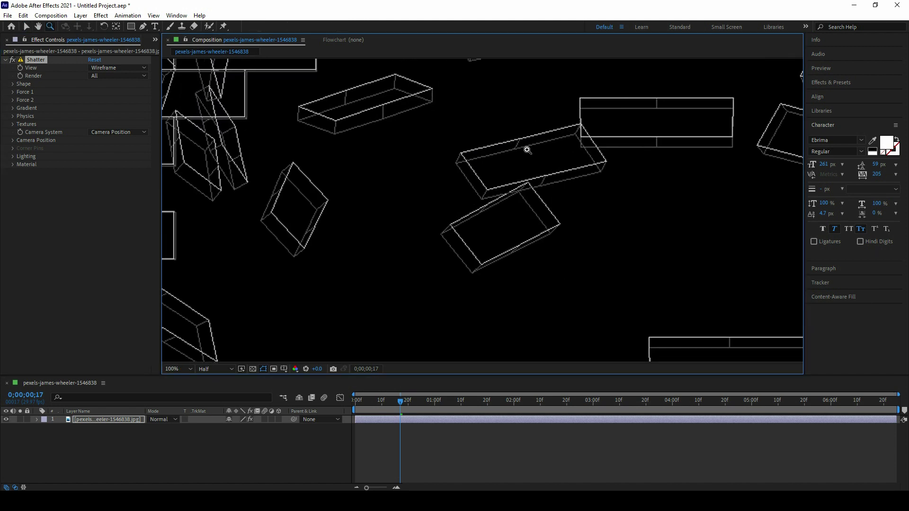
{"action": "scroll", "coordinate": [524, 155], "scroll_direction": "down", "scroll_amount": 4}
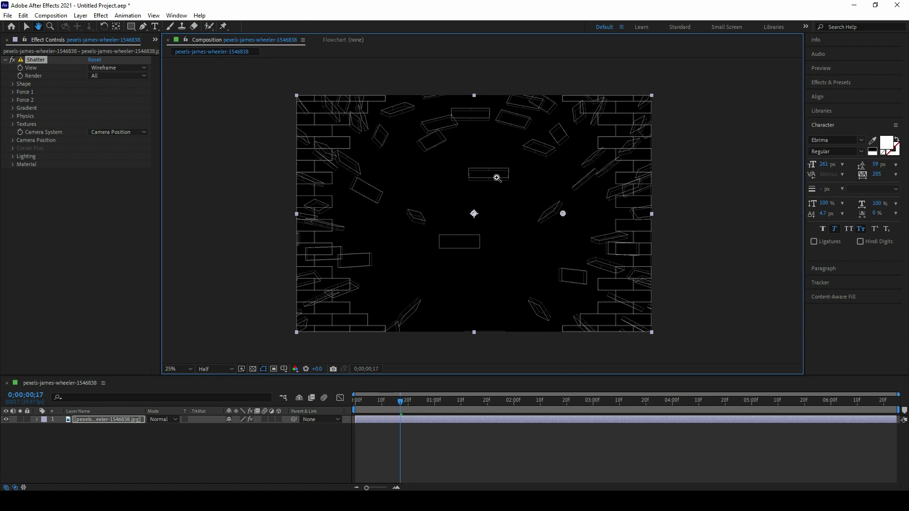
{"action": "scroll", "coordinate": [497, 185], "scroll_direction": "up", "scroll_amount": 2}
{"action": "scroll", "coordinate": [503, 187], "scroll_direction": "down", "scroll_amount": 2}
{"action": "left_click_drag", "start_coordinate": [494, 198], "coordinate": [504, 169]}
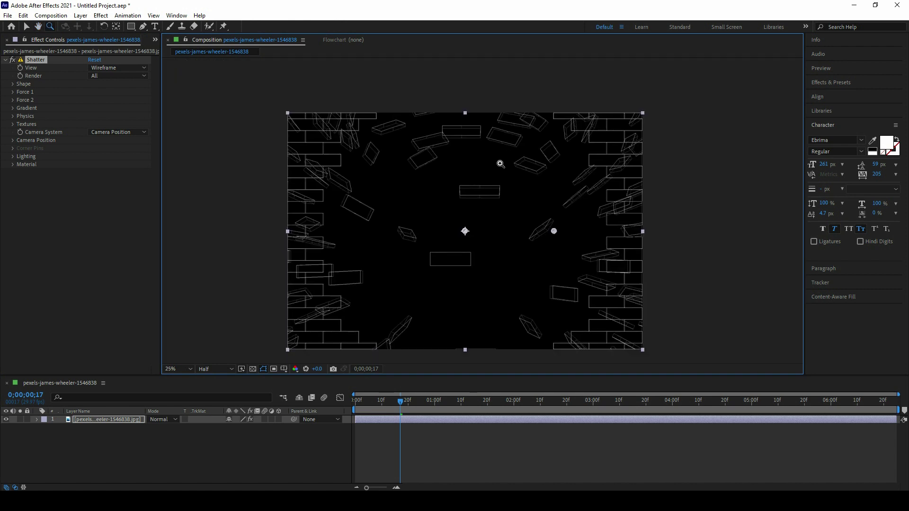
Add a one-node camera with the 35mm preset to the composition.
{"action": "left_click", "coordinate": [116, 67]}
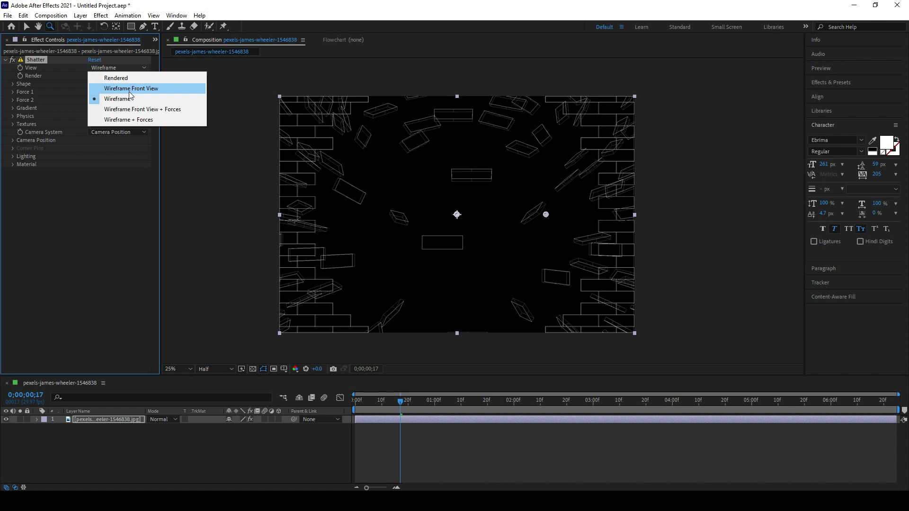
{"action": "left_click", "coordinate": [130, 438]}
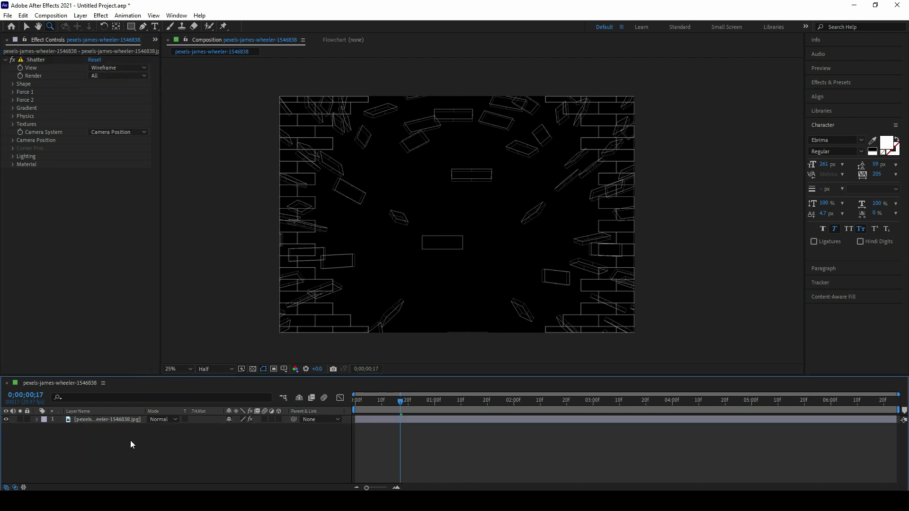
{"action": "right_click", "coordinate": [131, 440]}
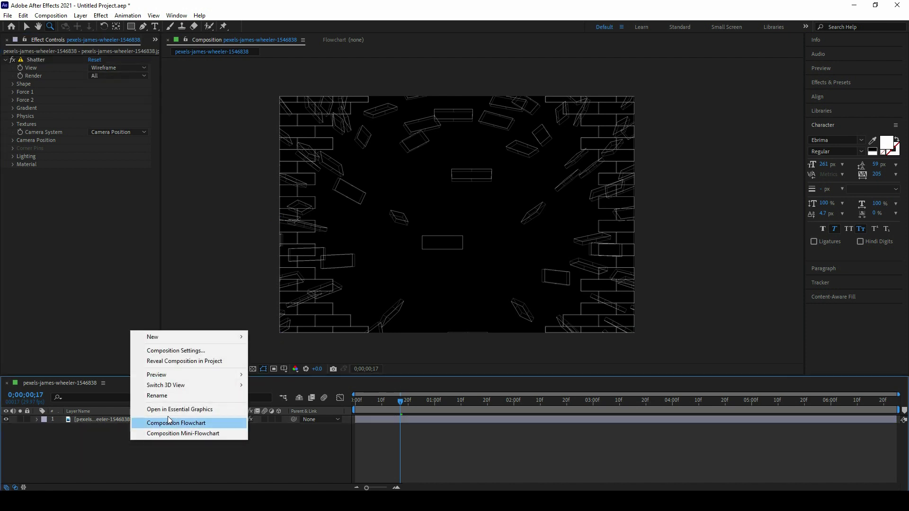
{"action": "mouse_move", "coordinate": [157, 336]}
{"action": "left_click", "coordinate": [284, 381]}
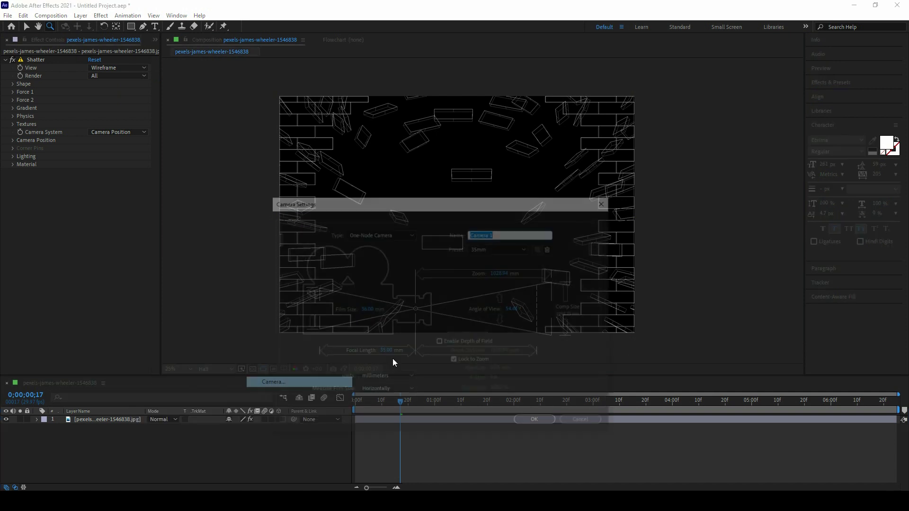
{"action": "left_click", "coordinate": [531, 422]}
Set the photo layer's Shatter Camera System to Comp Camera.
{"action": "left_click", "coordinate": [91, 427]}
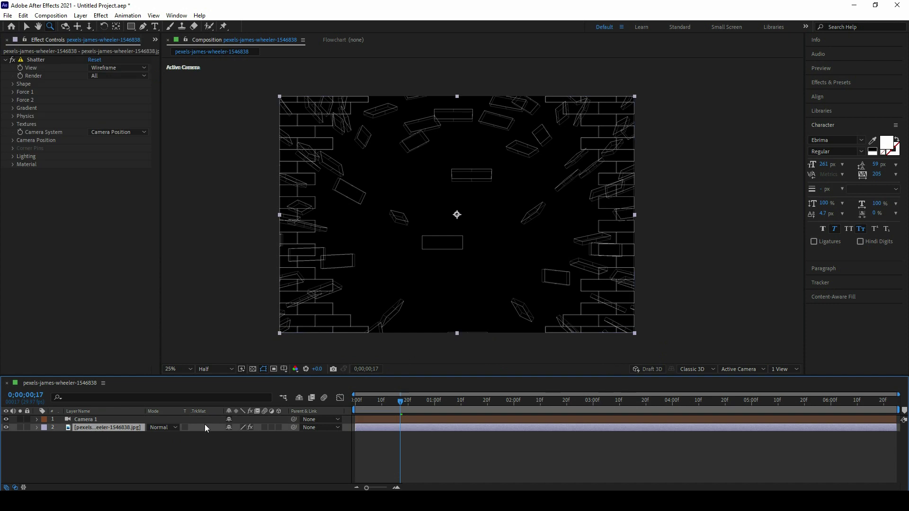
{"action": "left_click", "coordinate": [109, 133]}
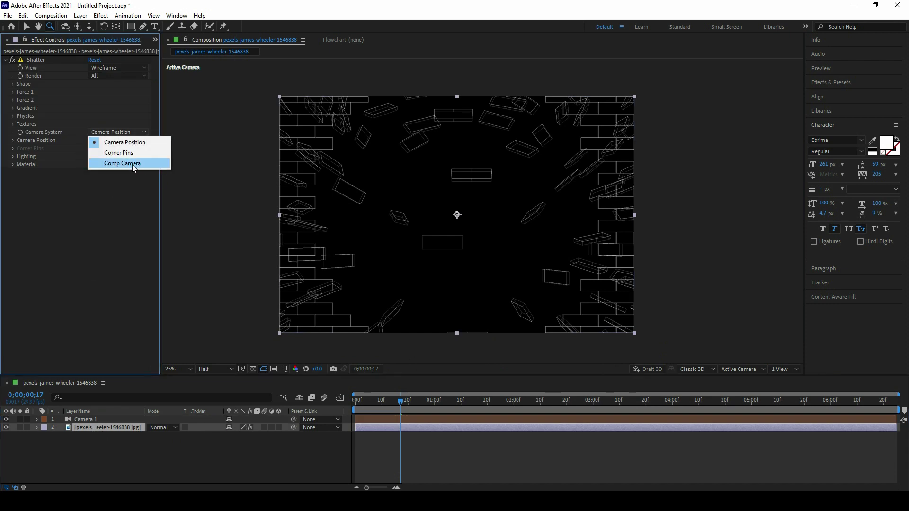
{"action": "left_click", "coordinate": [132, 164]}
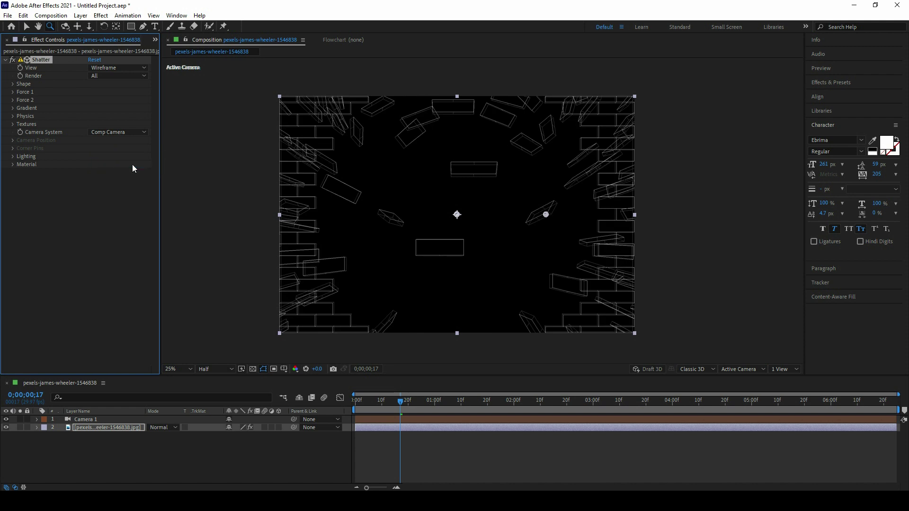
Show source names in the layer list and reveal the rotation properties of Camera 1.
{"action": "left_click", "coordinate": [88, 411]}
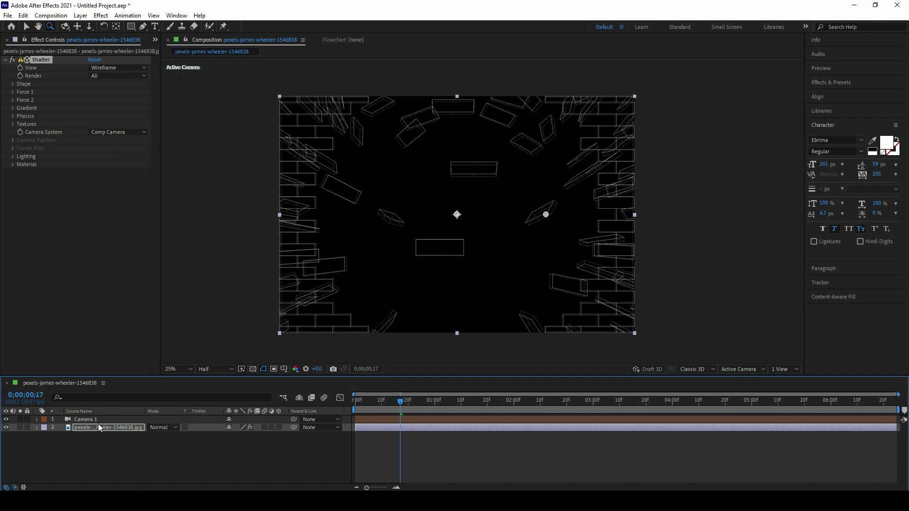
{"action": "left_click", "coordinate": [96, 421]}
{"action": "key", "text": "r"}
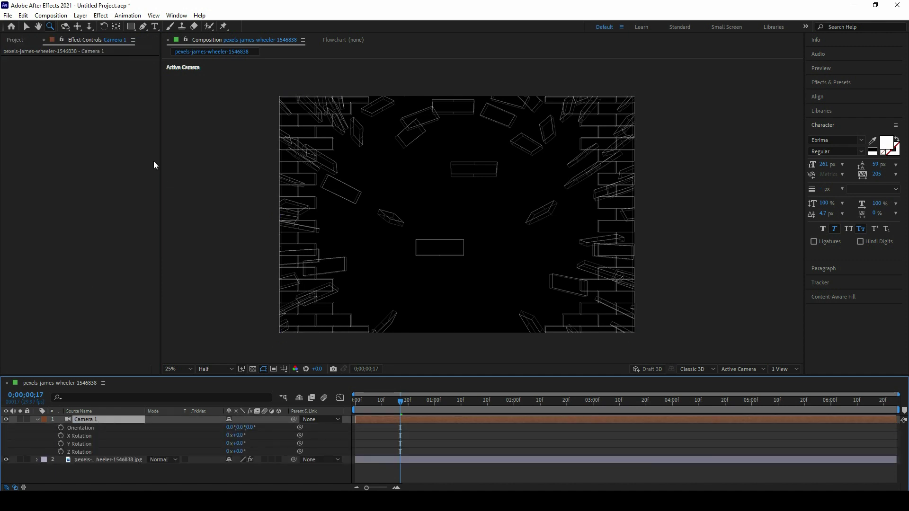
Set the View of the photo layer's Shatter effect back to Rendered.
{"action": "left_click", "coordinate": [133, 461]}
{"action": "left_click", "coordinate": [112, 67]}
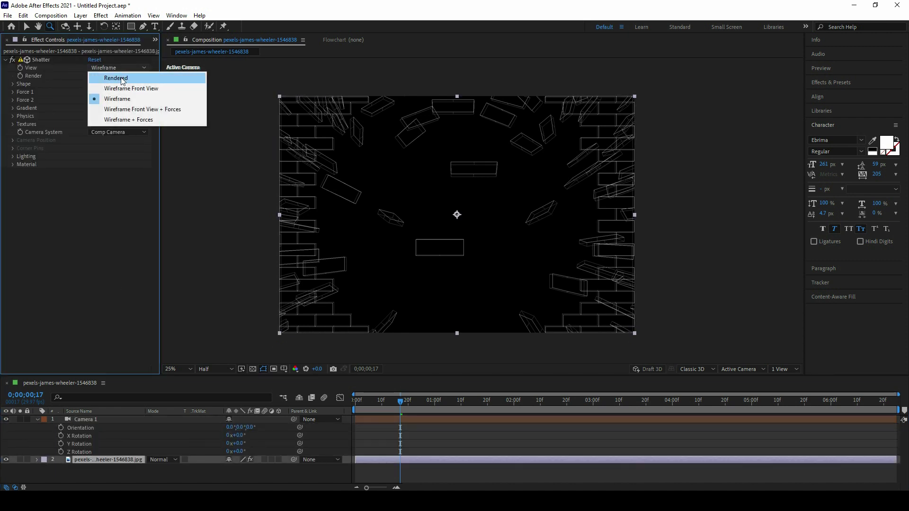
{"action": "left_click", "coordinate": [121, 73]}
Orbit Camera 1 to an orientation of about 343.8°, 318.2°, 349.0°, then pan and dolly it back to frame all the shattered pieces.
{"action": "left_click", "coordinate": [85, 419]}
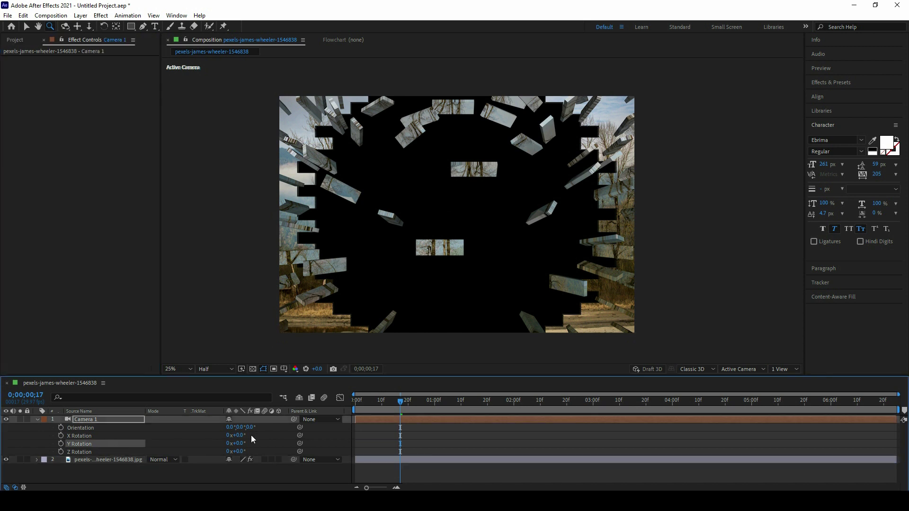
{"action": "left_click_drag", "start_coordinate": [239, 435], "coordinate": [249, 435]}
{"action": "key", "text": "ctrl+z"}
{"action": "left_click", "coordinate": [65, 26]}
{"action": "left_click_drag", "start_coordinate": [422, 220], "coordinate": [720, 146]}
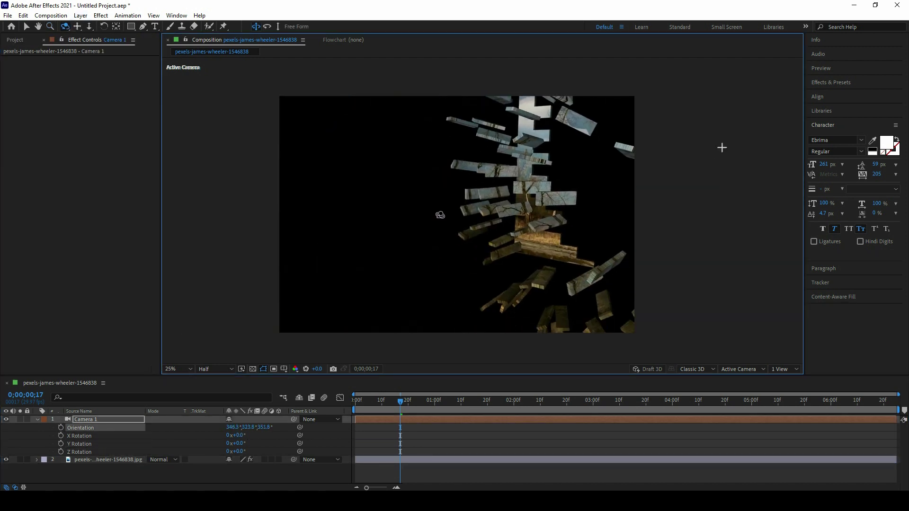
{"action": "left_click", "coordinate": [77, 26]}
{"action": "left_click_drag", "start_coordinate": [464, 241], "coordinate": [365, 256]}
{"action": "left_click", "coordinate": [89, 26]}
{"action": "left_click_drag", "start_coordinate": [436, 183], "coordinate": [378, 191]}
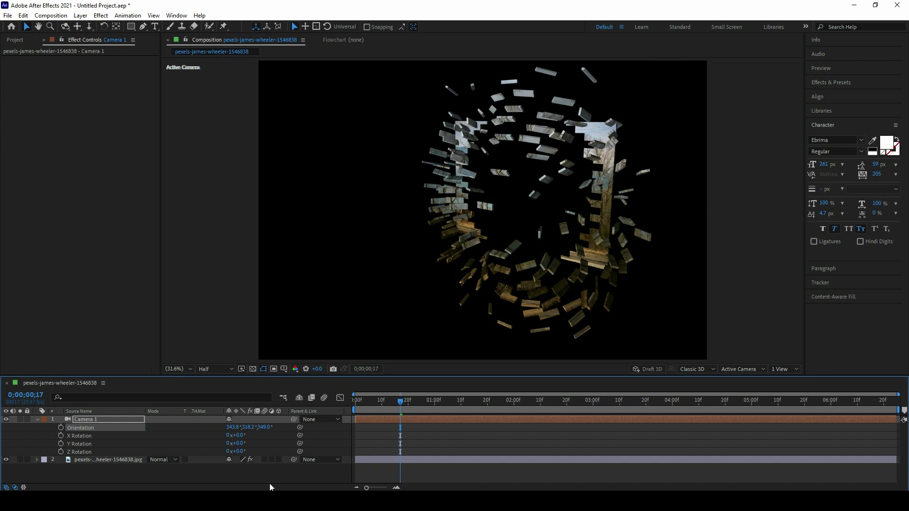
{"action": "left_click", "coordinate": [228, 478]}
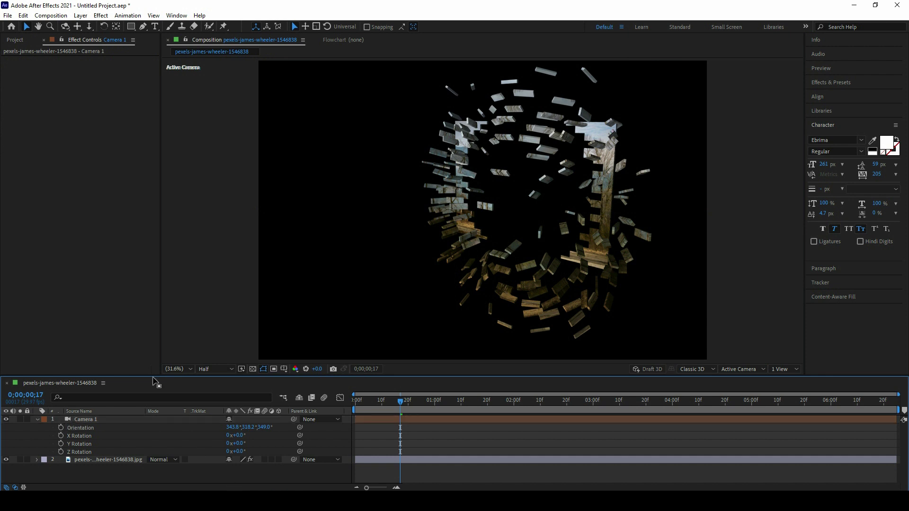
{"action": "left_click", "coordinate": [175, 460]}
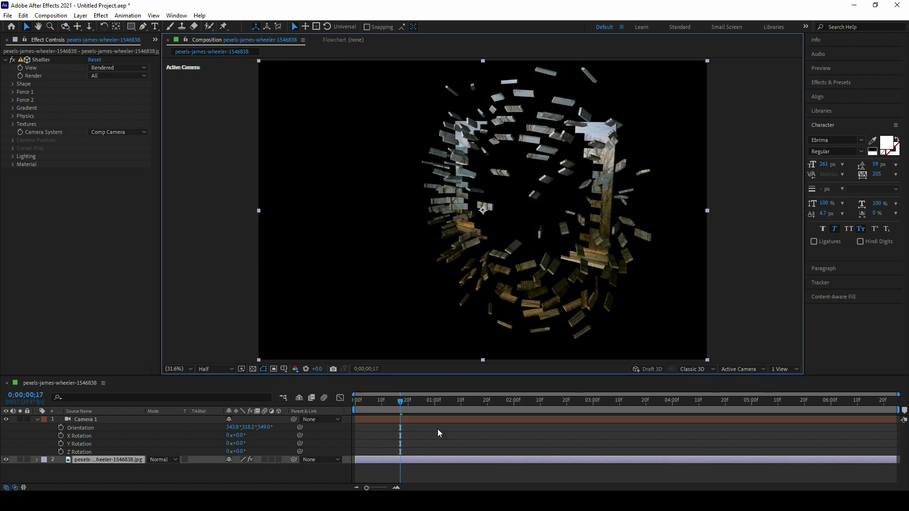
{"action": "left_click", "coordinate": [180, 476]}
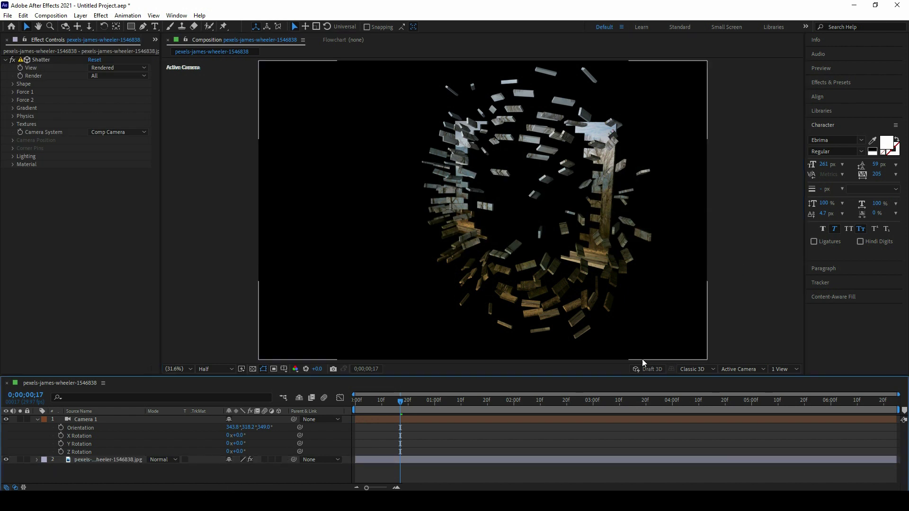
{"action": "left_click", "coordinate": [727, 368]}
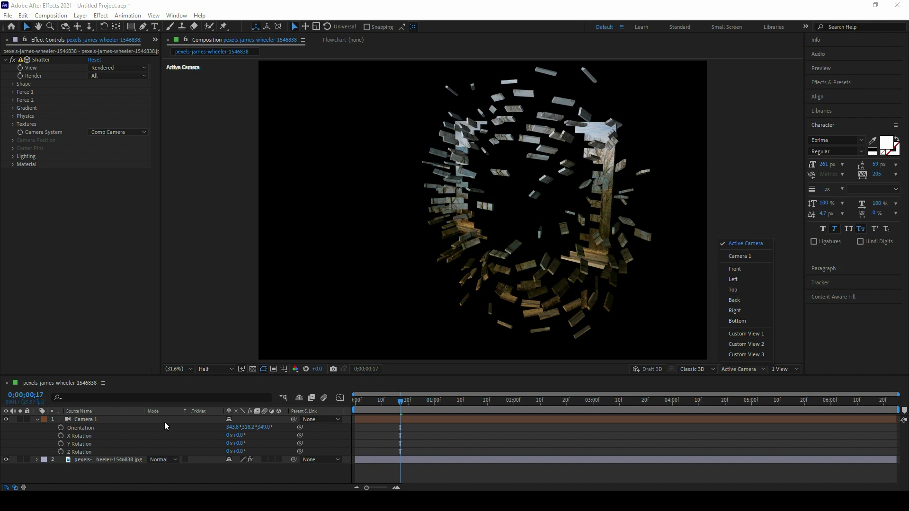
Set the View of the photo layer's Shatter effect to Wireframe Front View.
{"action": "left_click", "coordinate": [138, 460]}
{"action": "left_click", "coordinate": [140, 68]}
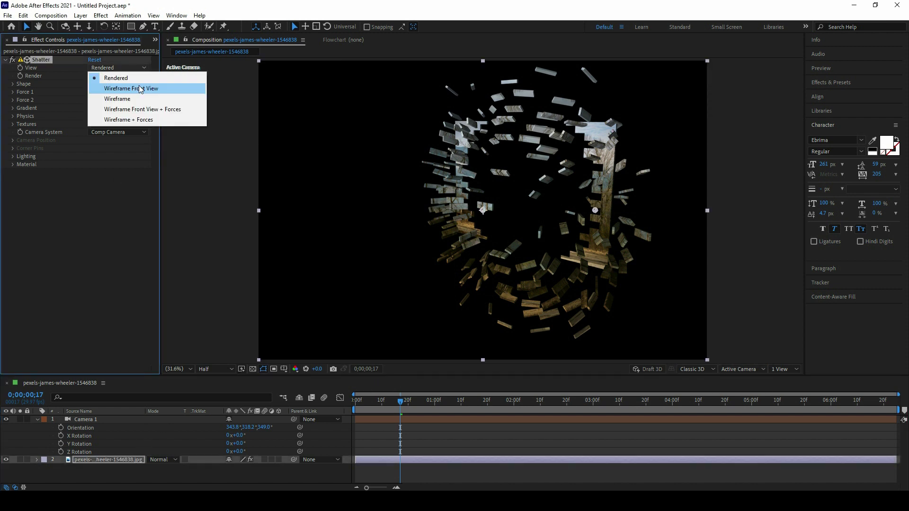
{"action": "left_click", "coordinate": [135, 90]}
{"action": "left_click_drag", "start_coordinate": [203, 155], "coordinate": [758, 224]}
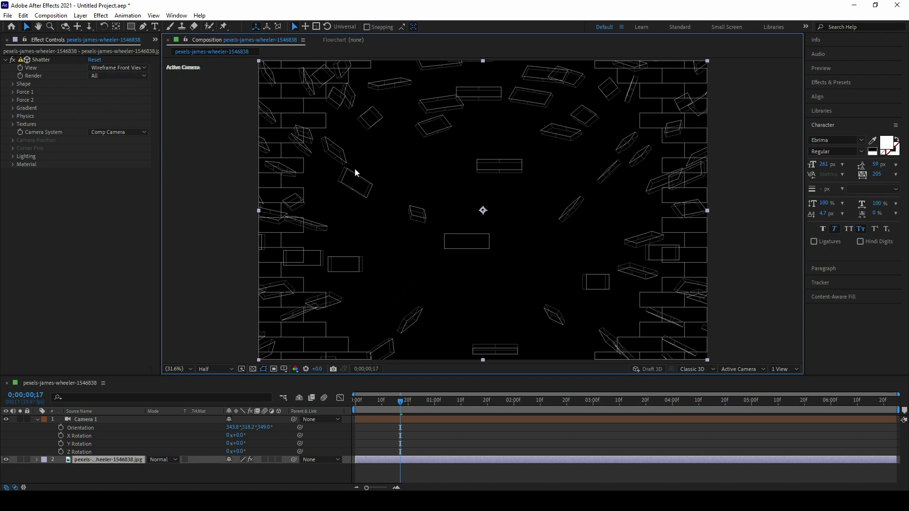
{"action": "left_click_drag", "start_coordinate": [219, 117], "coordinate": [373, 169]}
Reselect the photo layer and set the View of its Shatter effect to Rendered.
{"action": "left_click", "coordinate": [123, 419]}
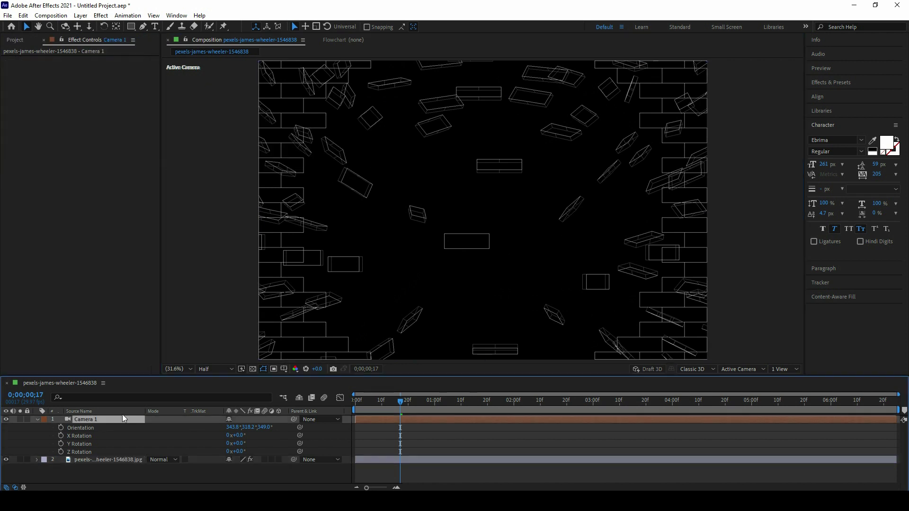
{"action": "left_click", "coordinate": [106, 462]}
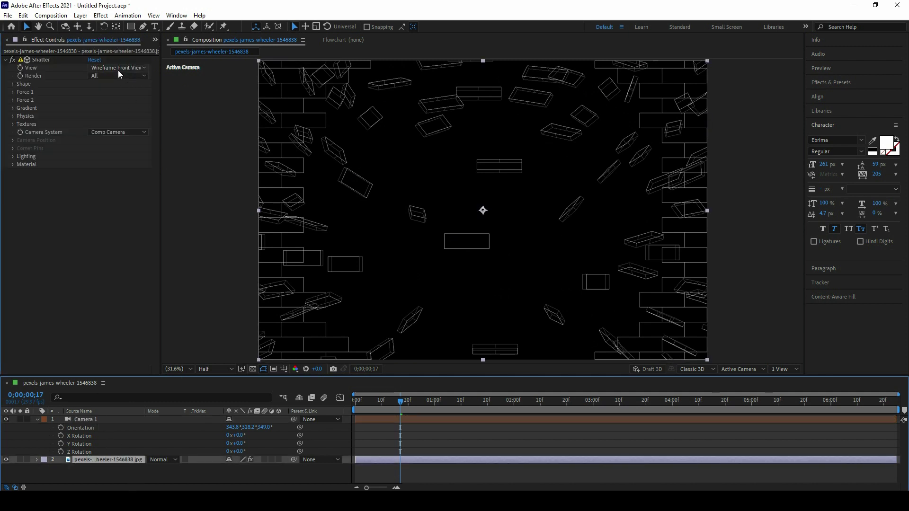
{"action": "left_click", "coordinate": [118, 69]}
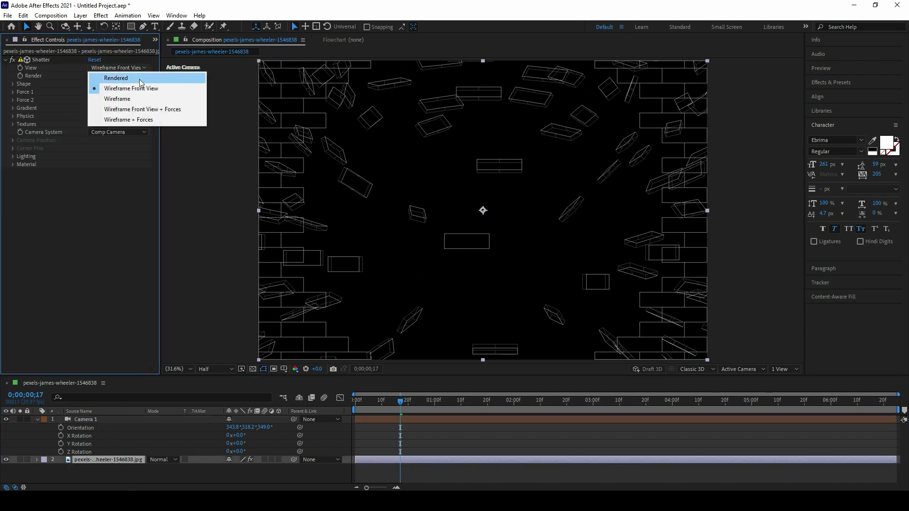
{"action": "left_click", "coordinate": [141, 79]}
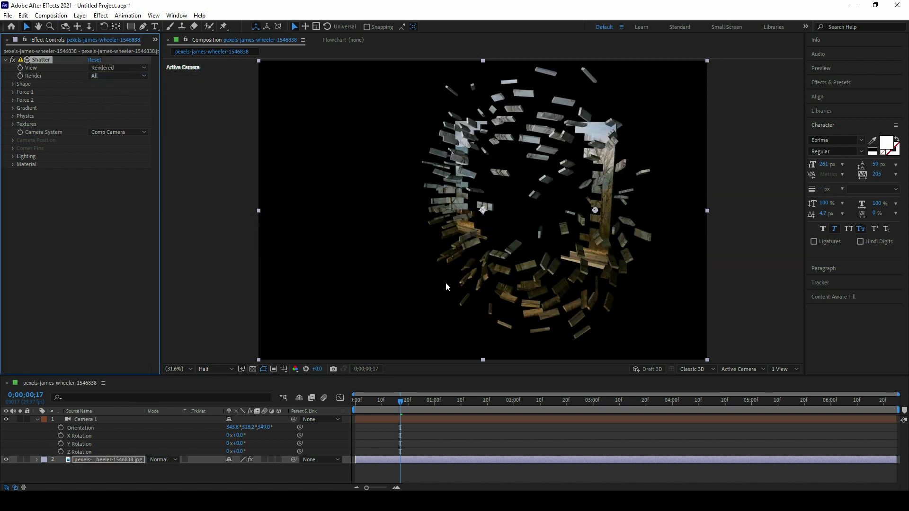
Switch the Shatter View to Wireframe and on to Wireframe Front View + Forces.
{"action": "left_click", "coordinate": [116, 68]}
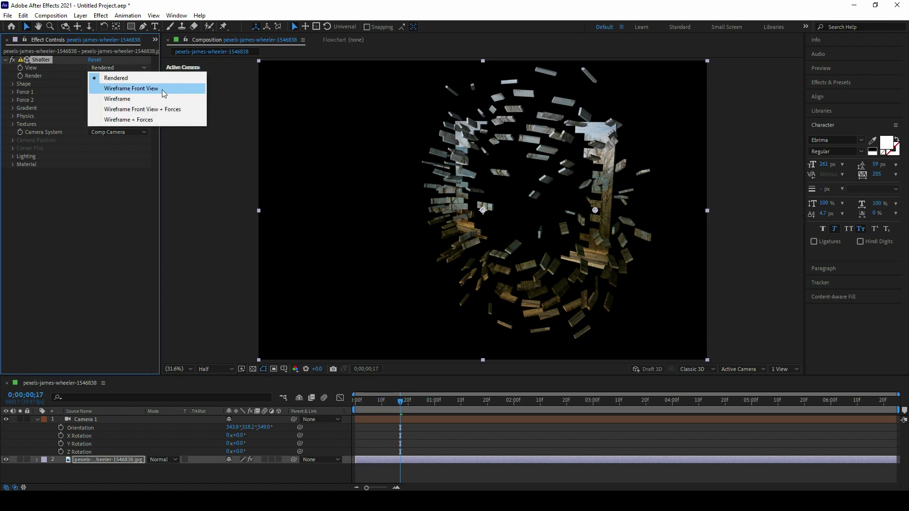
{"action": "left_click", "coordinate": [137, 96]}
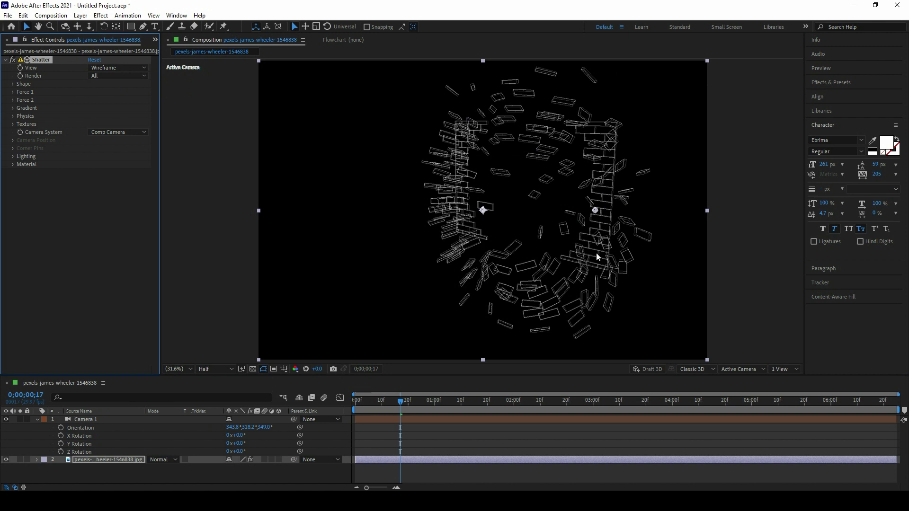
{"action": "left_click", "coordinate": [118, 68]}
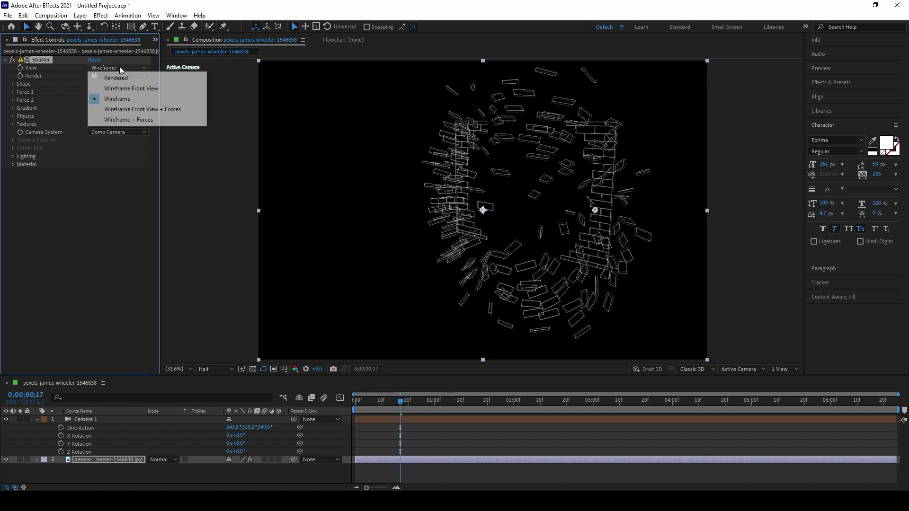
{"action": "left_click", "coordinate": [148, 111]}
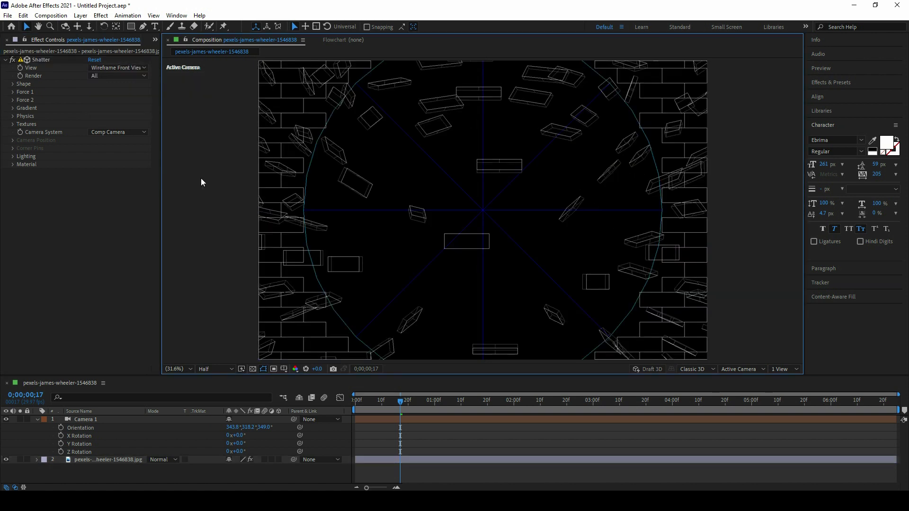
Examine the force circle and the wireframe pieces of the front view at different magnifications.
{"action": "left_click_drag", "start_coordinate": [197, 149], "coordinate": [758, 233]}
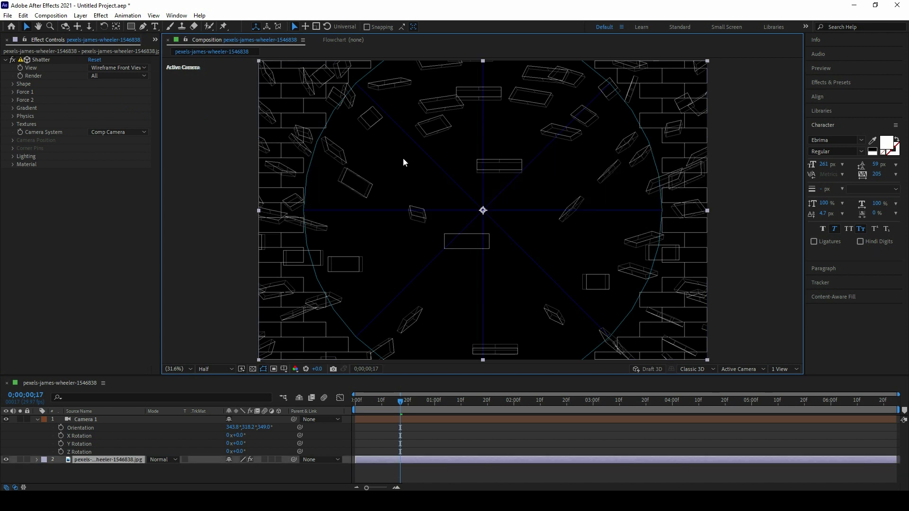
{"action": "left_click_drag", "start_coordinate": [235, 99], "coordinate": [294, 148]}
{"action": "key", "text": "z"}
{"action": "left_click", "coordinate": [483, 180]}
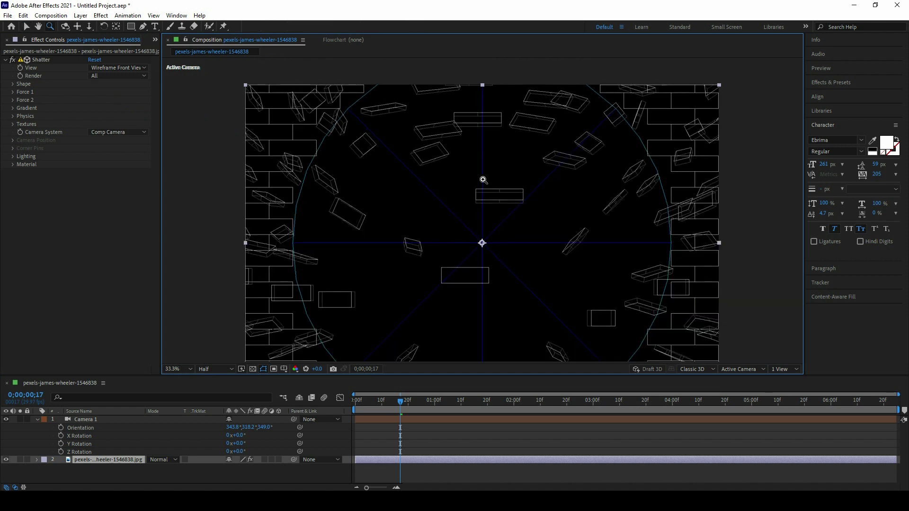
{"action": "scroll", "coordinate": [483, 180], "scroll_direction": "up", "scroll_amount": 3}
{"action": "scroll", "coordinate": [487, 179], "scroll_direction": "down", "scroll_amount": 3}
{"action": "scroll", "coordinate": [477, 213], "scroll_direction": "down", "scroll_amount": 1}
{"action": "key", "text": "h"}
{"action": "scroll", "coordinate": [477, 213], "scroll_direction": "up", "scroll_amount": 2}
{"action": "left_click_drag", "start_coordinate": [476, 213], "coordinate": [506, 205]}
{"action": "scroll", "coordinate": [506, 204], "scroll_direction": "down", "scroll_amount": 1}
{"action": "scroll", "coordinate": [517, 184], "scroll_direction": "down", "scroll_amount": 1}
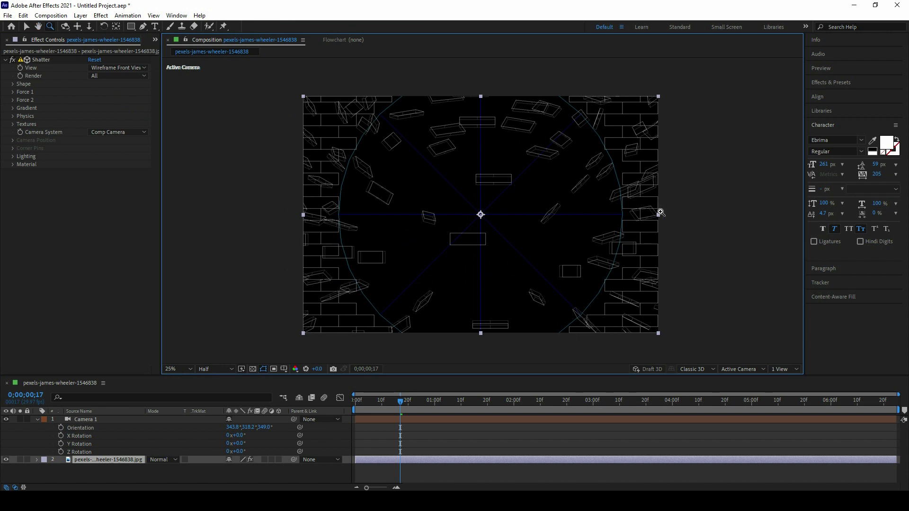
Set the Shatter View to Wireframe + Forces and inspect the force sphere among the pieces.
{"action": "left_click", "coordinate": [116, 67]}
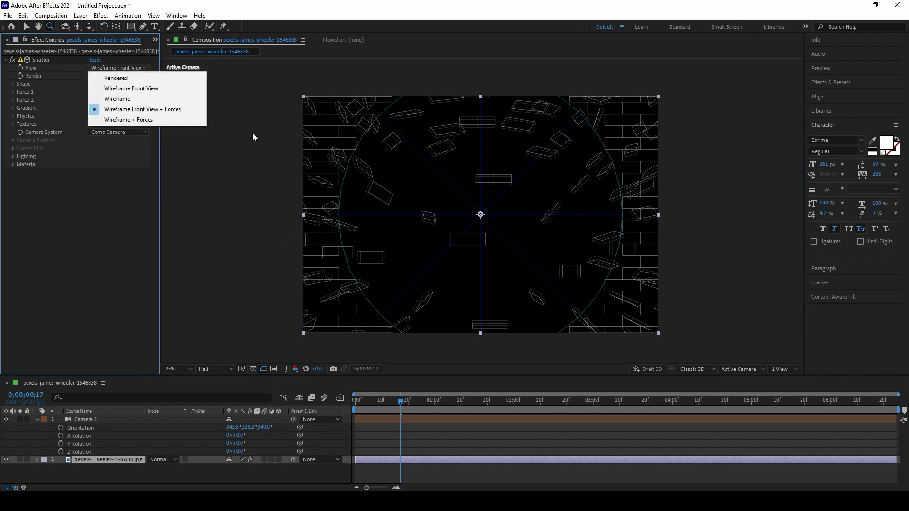
{"action": "left_click", "coordinate": [122, 120]}
{"action": "key", "text": "v"}
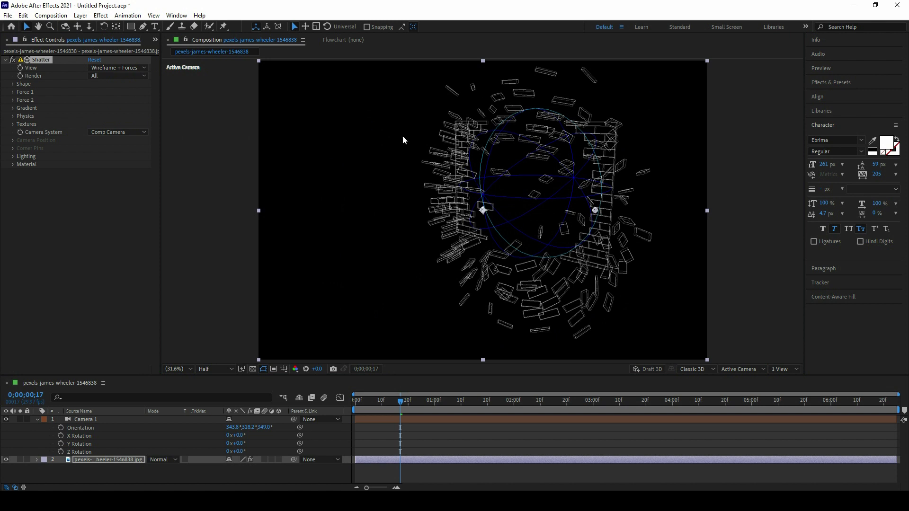
{"action": "key", "text": "z"}
{"action": "left_click", "coordinate": [486, 202]}
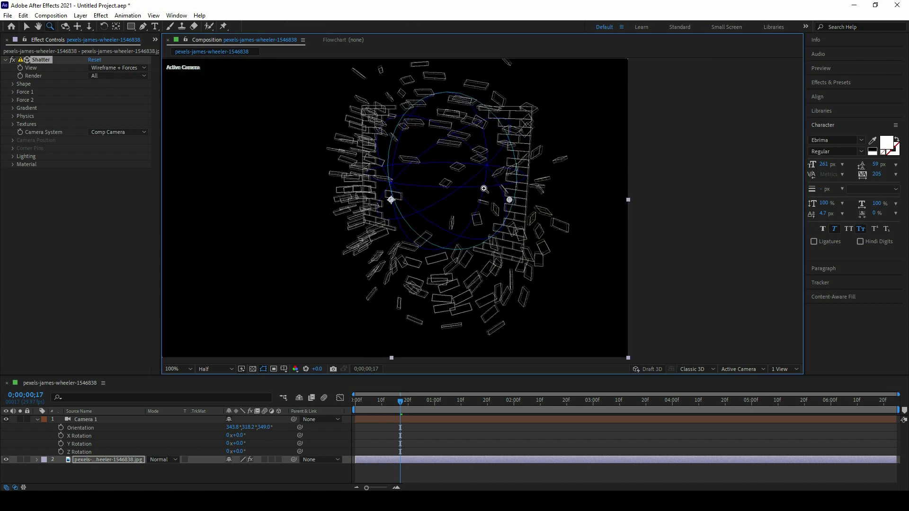
{"action": "left_click", "coordinate": [484, 189]}
{"action": "scroll", "coordinate": [509, 167], "scroll_direction": "down", "scroll_amount": 4}
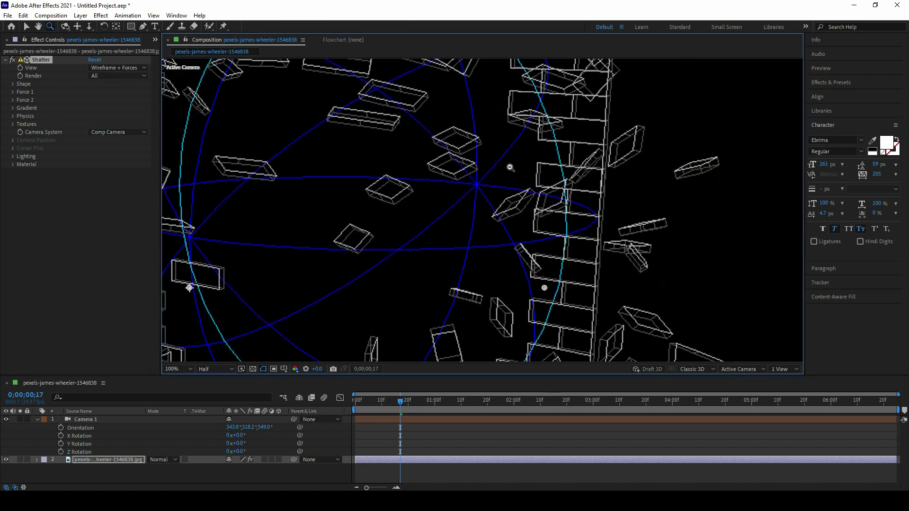
{"action": "scroll", "coordinate": [499, 214], "scroll_direction": "down", "scroll_amount": 2}
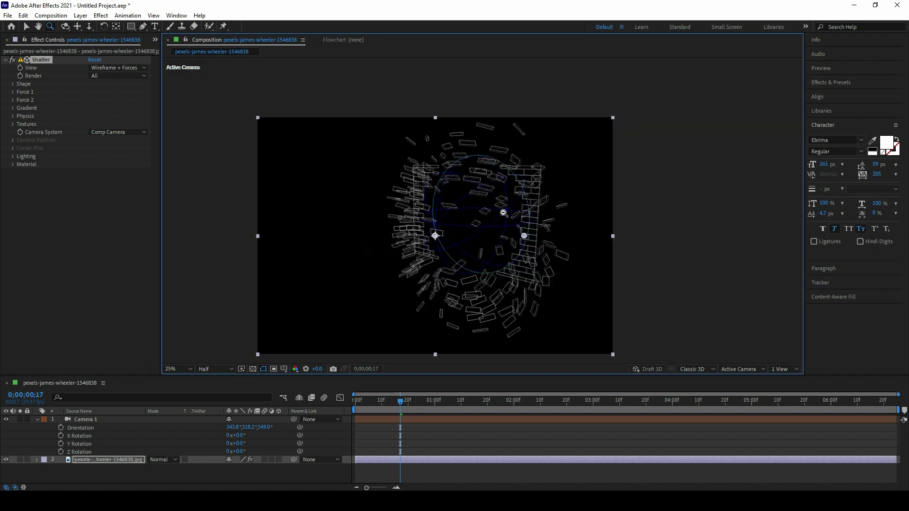
{"action": "left_click", "coordinate": [179, 369]}
{"action": "left_click", "coordinate": [191, 212]}
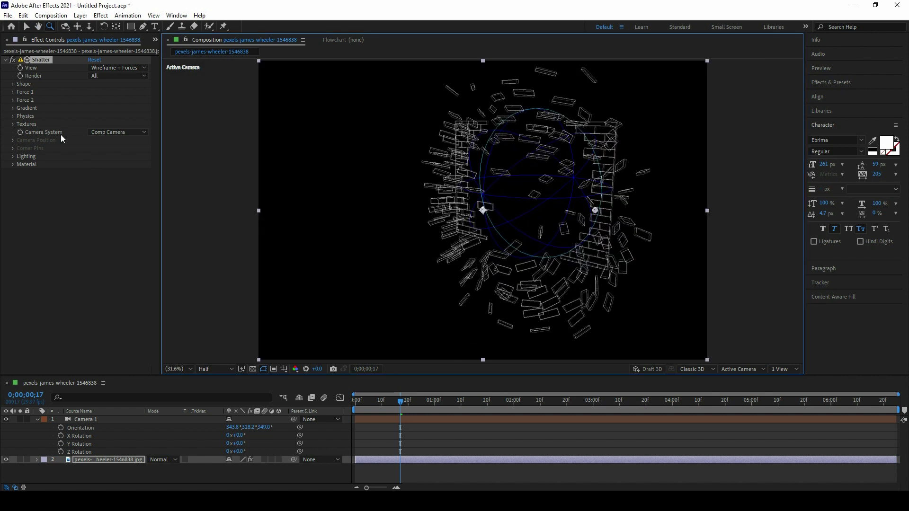
Hide Camera 1 and set the Shatter effect's Camera System to Camera Position.
{"action": "left_click", "coordinate": [5, 420]}
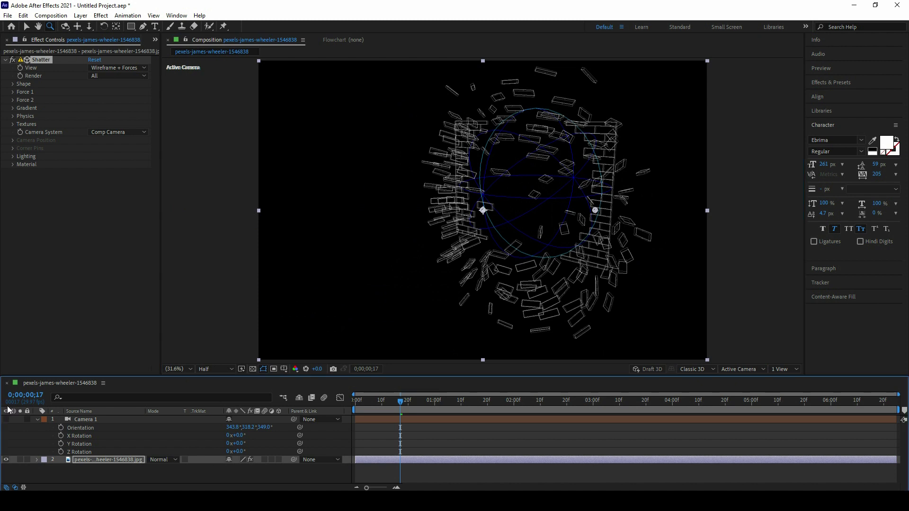
{"action": "left_click", "coordinate": [103, 131]}
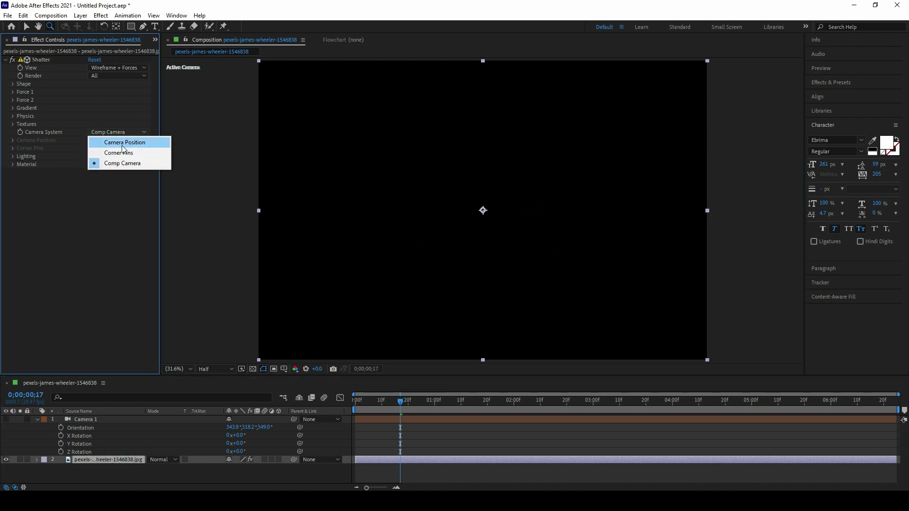
{"action": "left_click", "coordinate": [122, 146]}
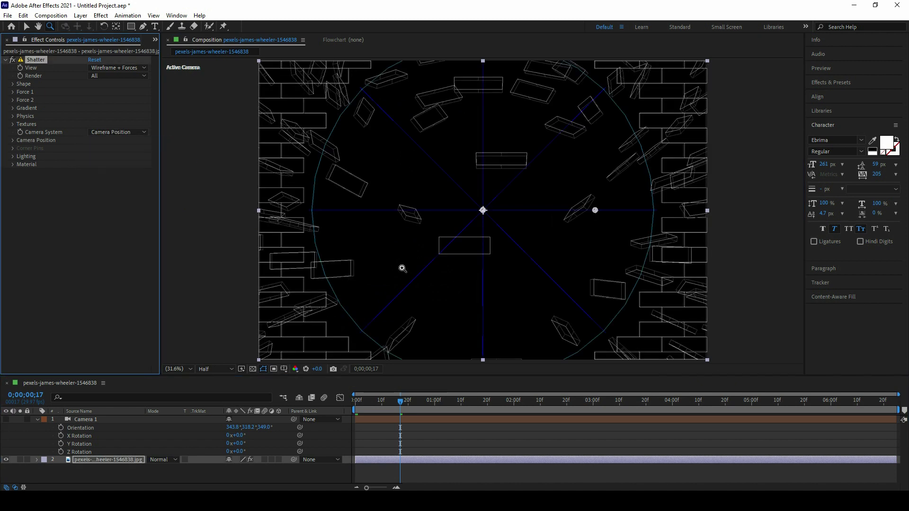
{"action": "key", "text": "v"}
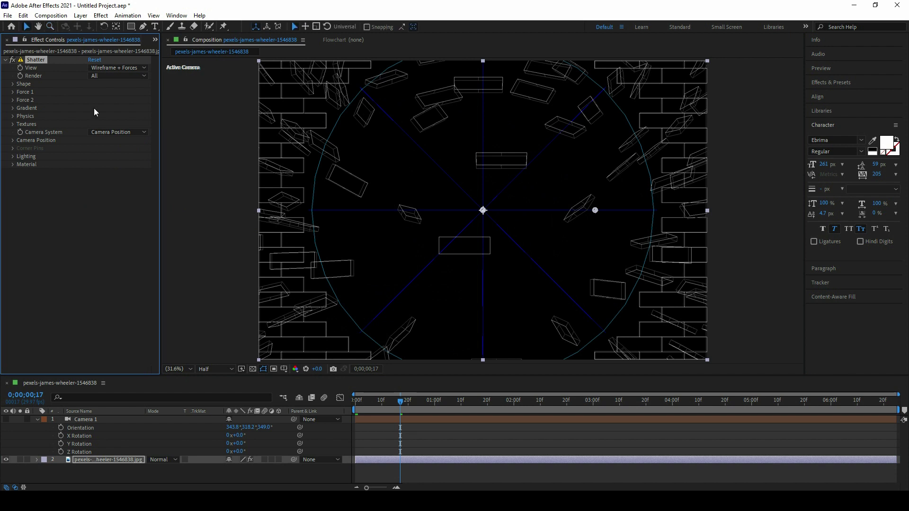
Set Shatter's Render option to Layer and its View to Rendered, and check the result at 0;00;00;05.
{"action": "left_click", "coordinate": [101, 76]}
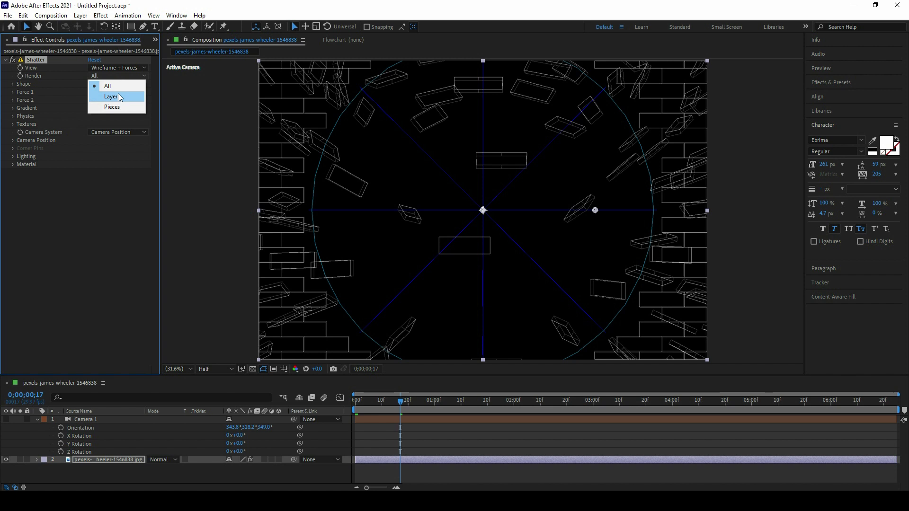
{"action": "left_click", "coordinate": [119, 95]}
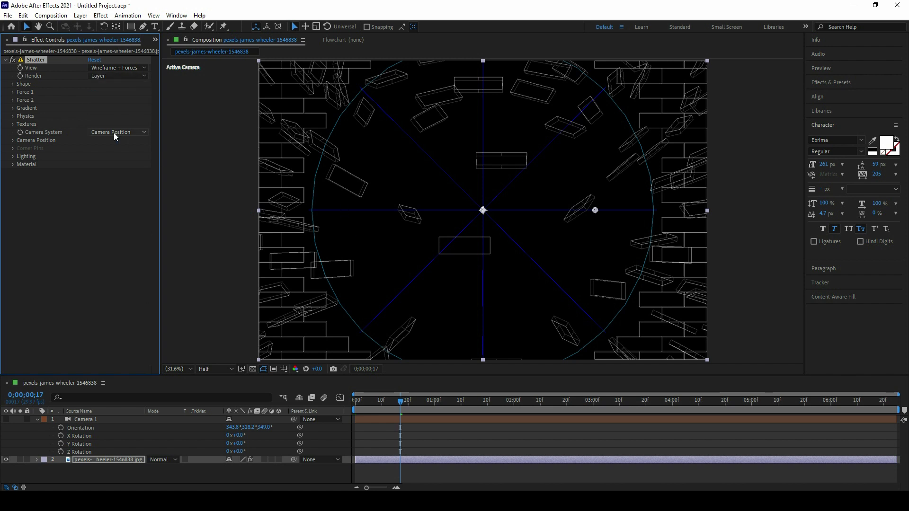
{"action": "left_click", "coordinate": [127, 69]}
{"action": "left_click", "coordinate": [114, 77]}
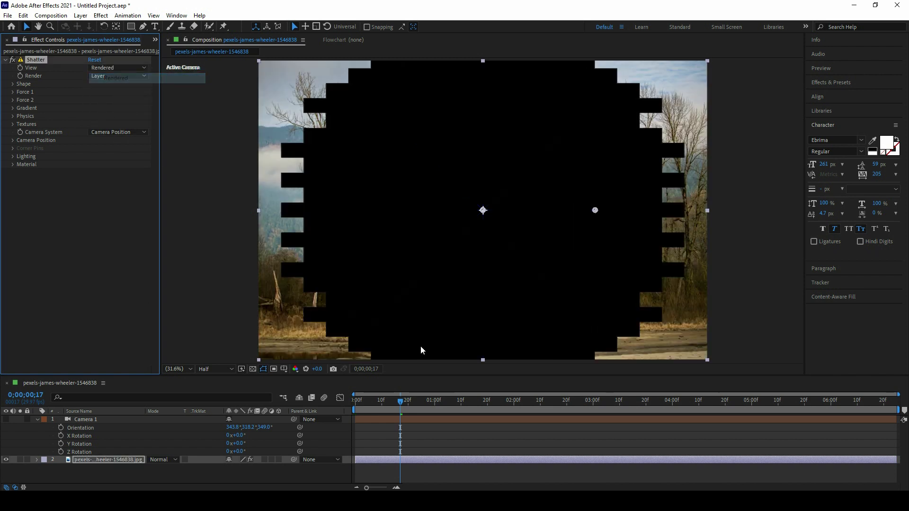
{"action": "left_click", "coordinate": [368, 411]}
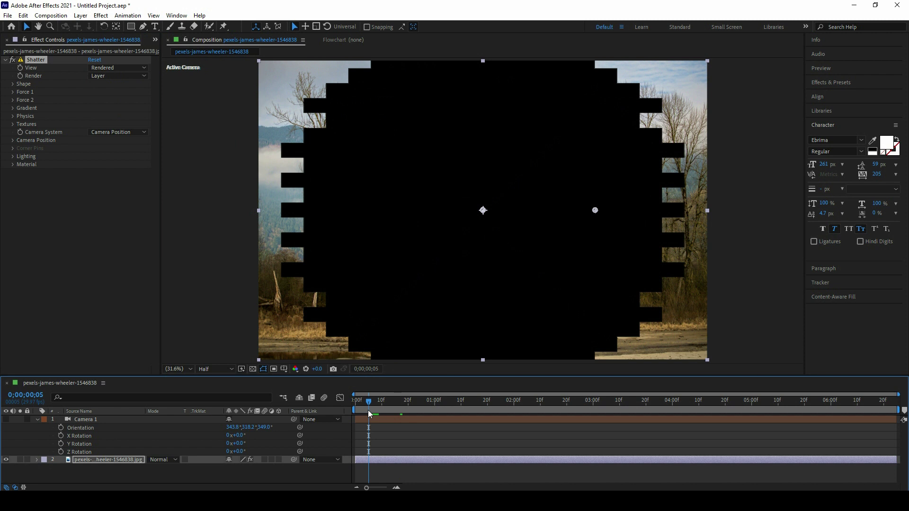
Set Shatter's Render option to Pieces and scrub through the opening frames to 0;00;00;10.
{"action": "left_click", "coordinate": [119, 73]}
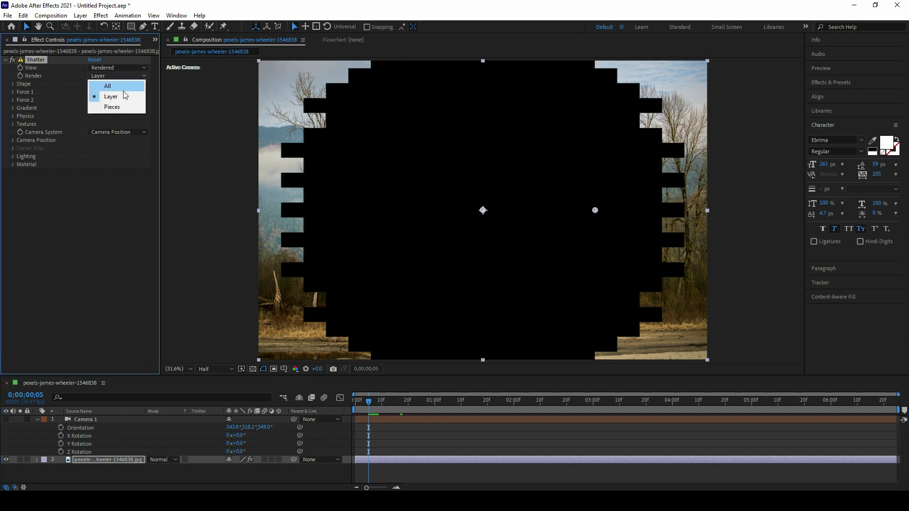
{"action": "left_click", "coordinate": [117, 103]}
{"action": "left_click_drag", "start_coordinate": [362, 407], "coordinate": [380, 408]}
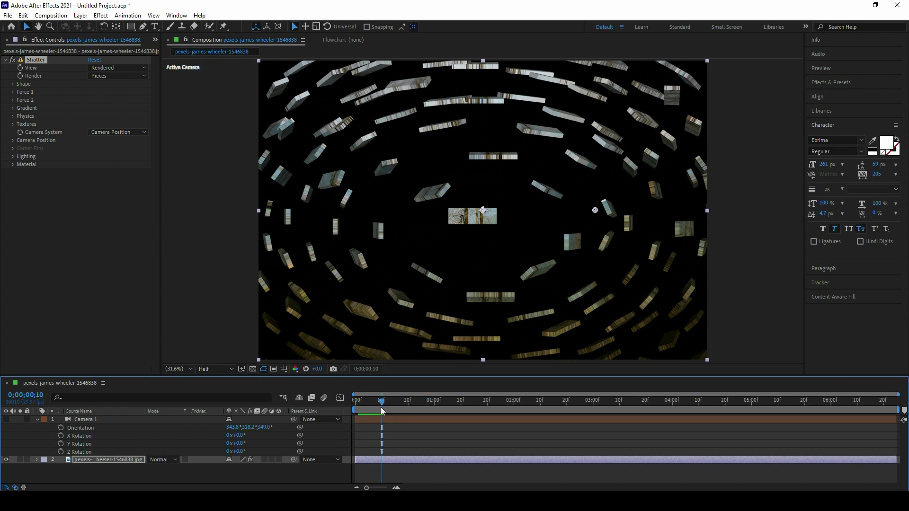
Set Shatter's Render option back to All and play the animation from the start of the composition.
{"action": "left_click", "coordinate": [118, 76]}
{"action": "left_click", "coordinate": [116, 86]}
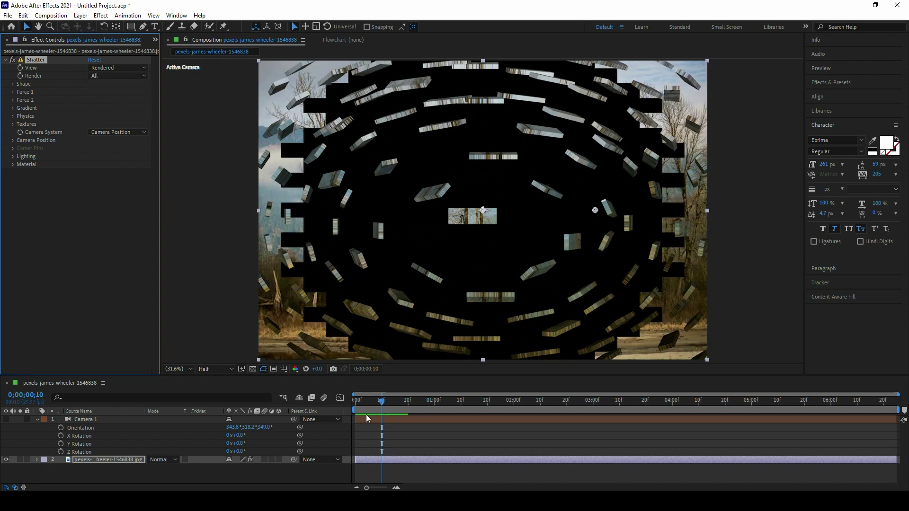
{"action": "left_click_drag", "start_coordinate": [365, 401], "coordinate": [342, 402]}
{"action": "key", "text": "space"}
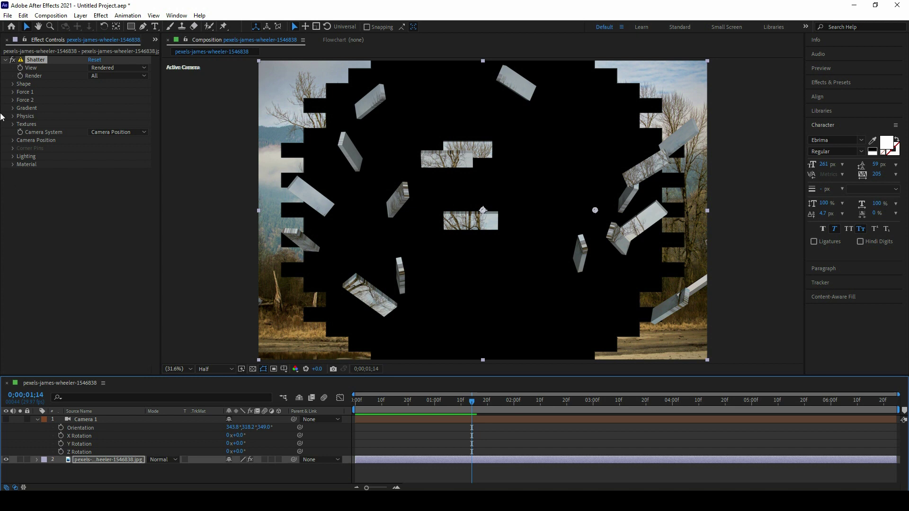
Set the Shatter shape's Pattern to Glass and move the current time to 0;00;00;03.
{"action": "left_click", "coordinate": [13, 83]}
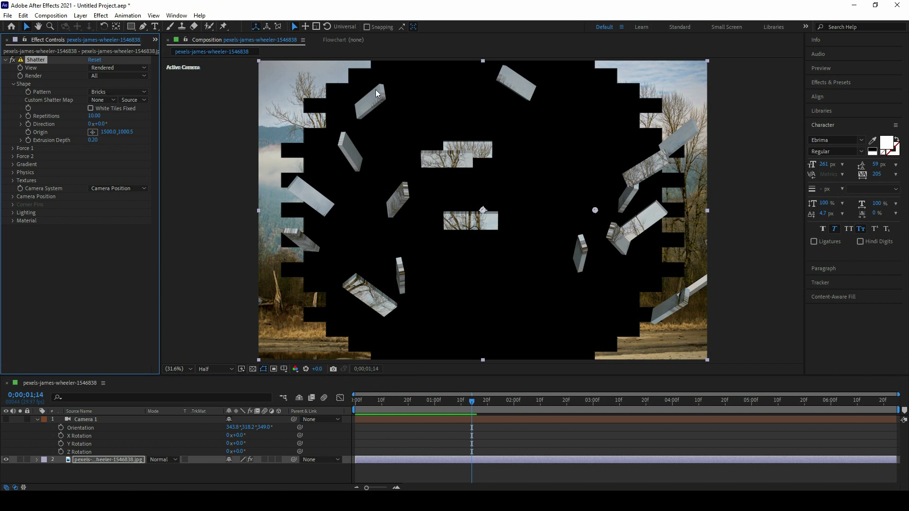
{"action": "left_click", "coordinate": [124, 92]}
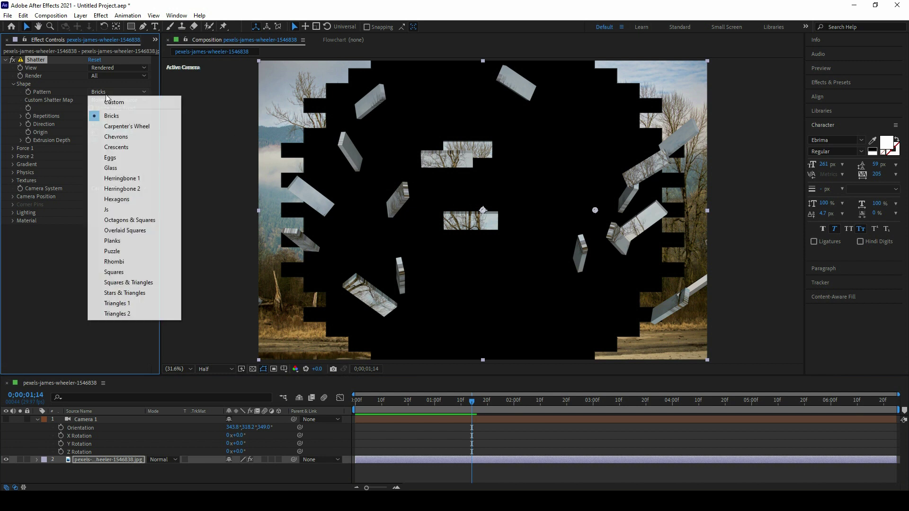
{"action": "left_click", "coordinate": [119, 177]}
{"action": "left_click_drag", "start_coordinate": [417, 400], "coordinate": [362, 398]}
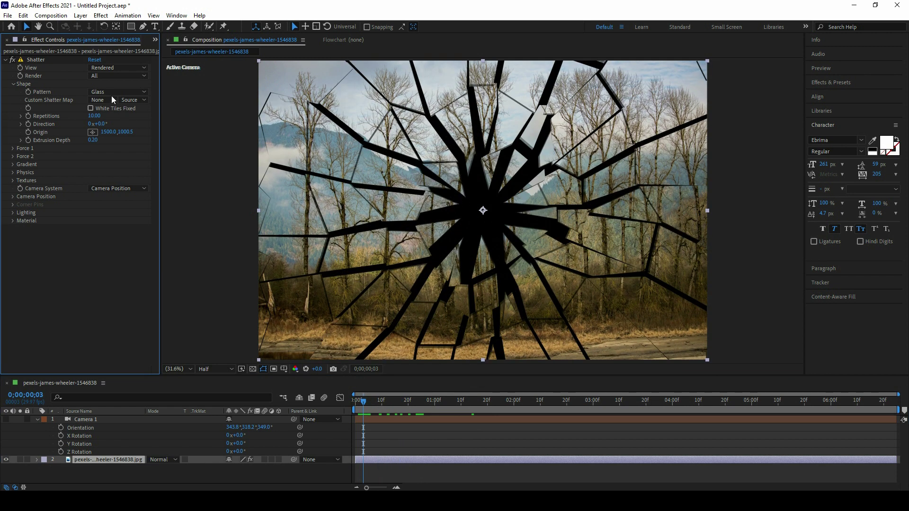
Try the Eggs pattern for the Shatter shape and return it to Glass.
{"action": "left_click", "coordinate": [110, 94]}
{"action": "left_click", "coordinate": [125, 157]}
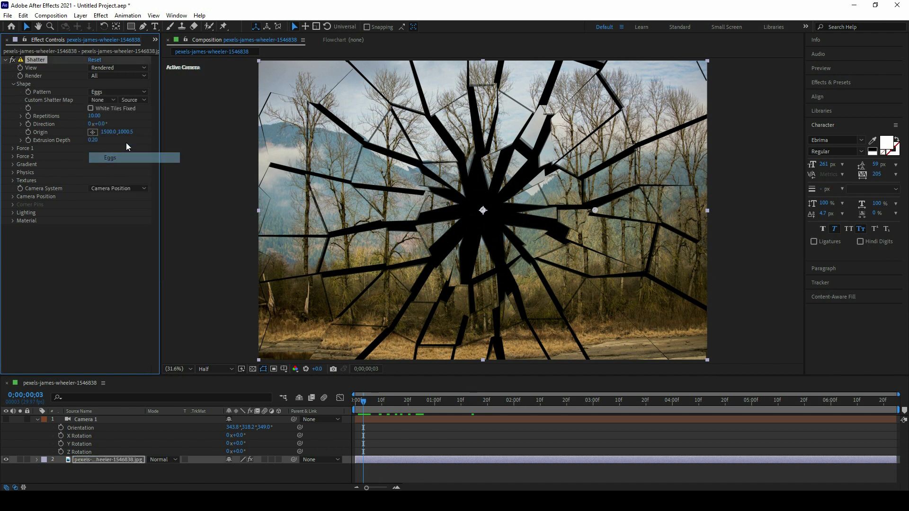
{"action": "left_click", "coordinate": [121, 94]}
{"action": "left_click", "coordinate": [109, 166]}
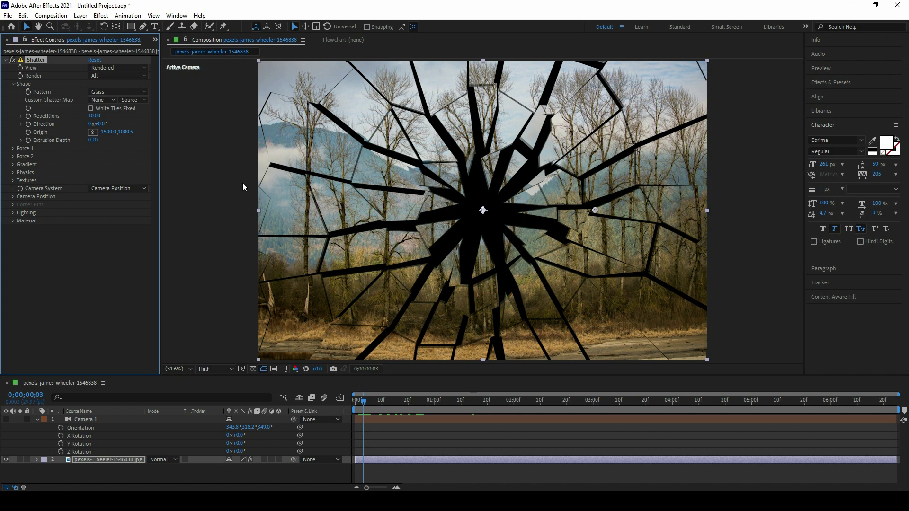
Create a new solid layer named "cell patern" with the default size and colour.
{"action": "right_click", "coordinate": [243, 467]}
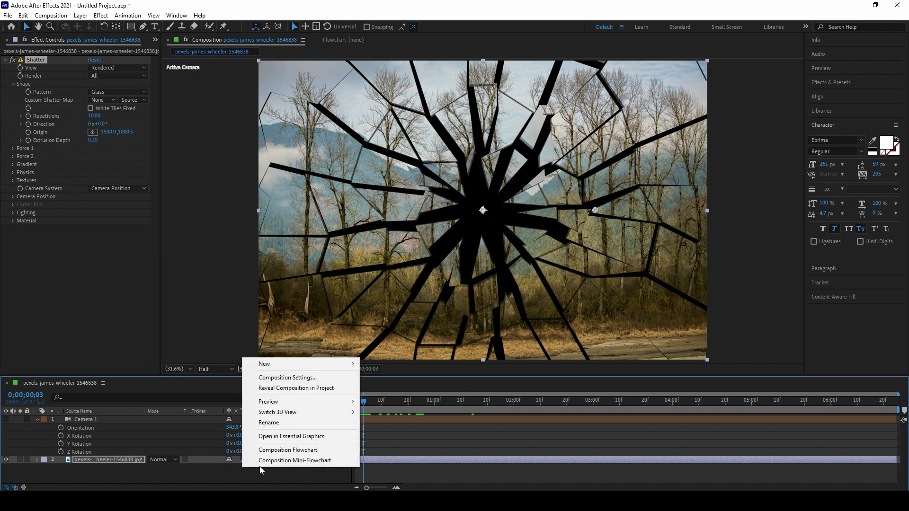
{"action": "mouse_move", "coordinate": [281, 364]}
{"action": "left_click", "coordinate": [387, 388]}
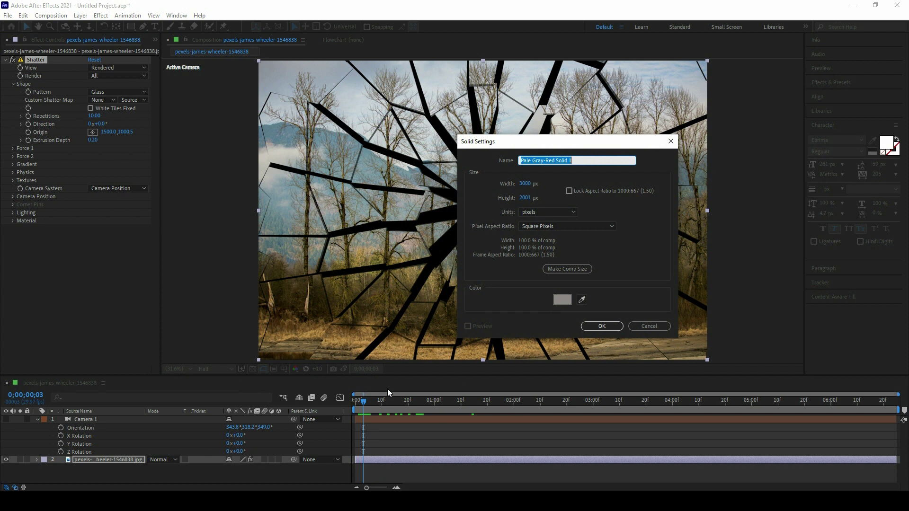
{"action": "type", "text": "cell patern"}
{"action": "key", "text": "Return"}
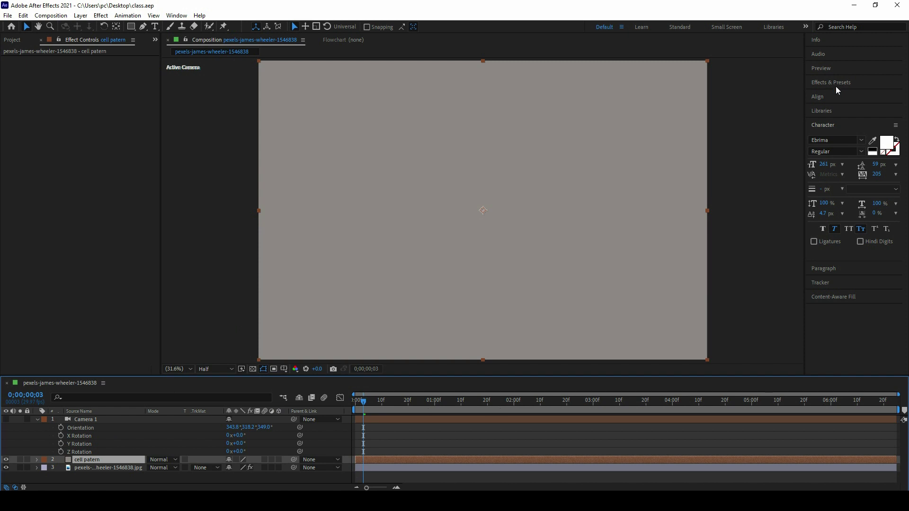
Find the Cell Pattern effect, apply it to the cell patern solid and raise its Contrast to 469.14.
{"action": "left_click", "coordinate": [834, 83]}
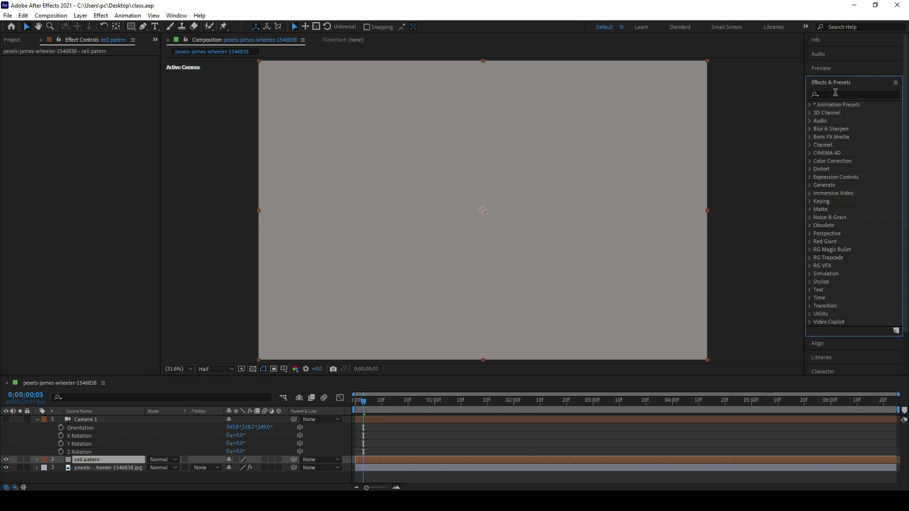
{"action": "left_click", "coordinate": [835, 93]}
{"action": "type", "text": "cell pa"}
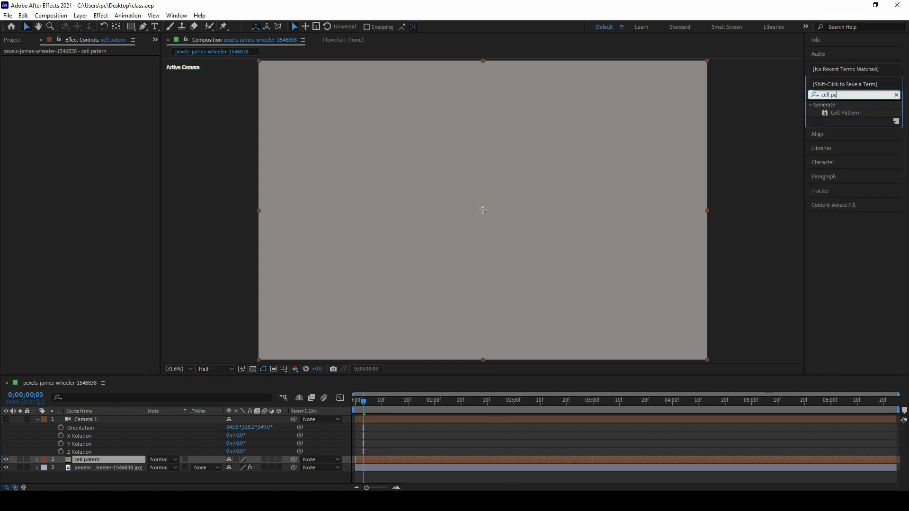
{"action": "left_click_drag", "start_coordinate": [845, 112], "coordinate": [99, 460]}
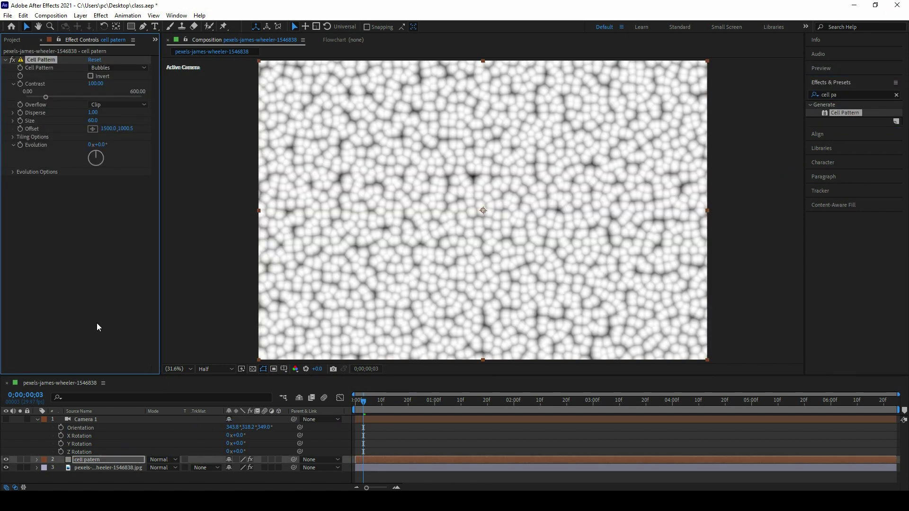
{"action": "left_click_drag", "start_coordinate": [54, 97], "coordinate": [116, 97]}
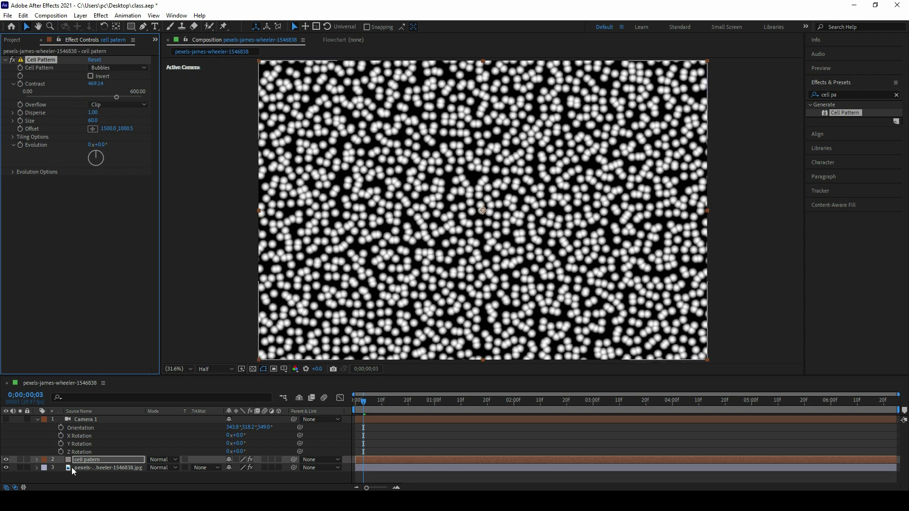
Hide the cell patern layer and set the photo's Shatter Pattern to Custom with cell patern as the Custom Shatter Map.
{"action": "left_click", "coordinate": [90, 468]}
{"action": "left_click", "coordinate": [5, 459]}
{"action": "left_click", "coordinate": [6, 468]}
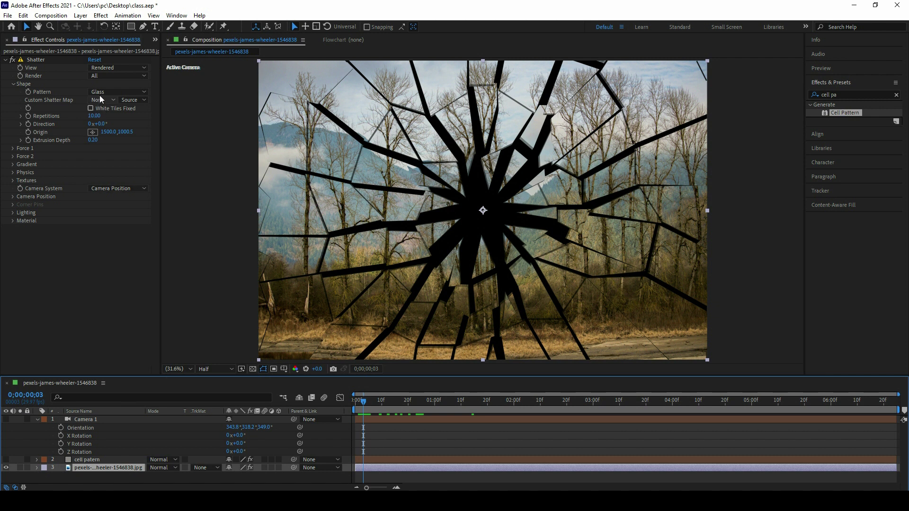
{"action": "left_click", "coordinate": [118, 91]}
{"action": "left_click", "coordinate": [113, 106]}
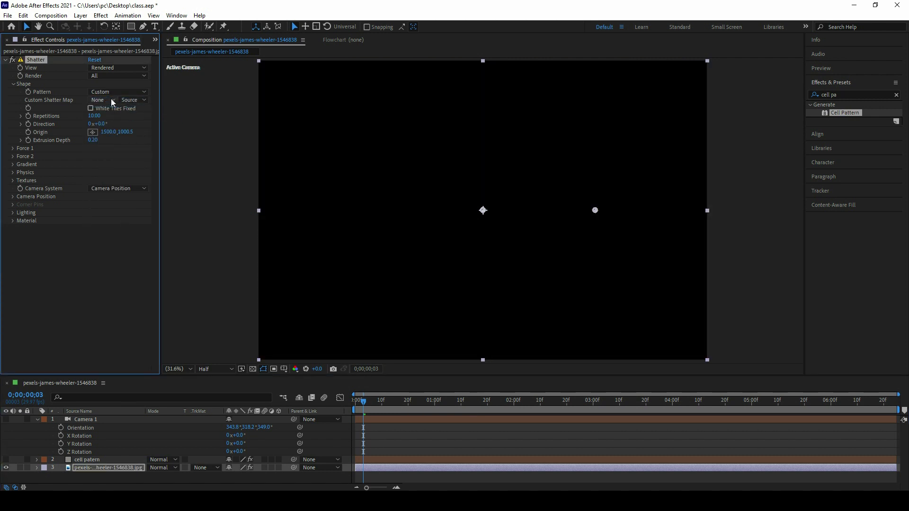
{"action": "left_click", "coordinate": [111, 100]}
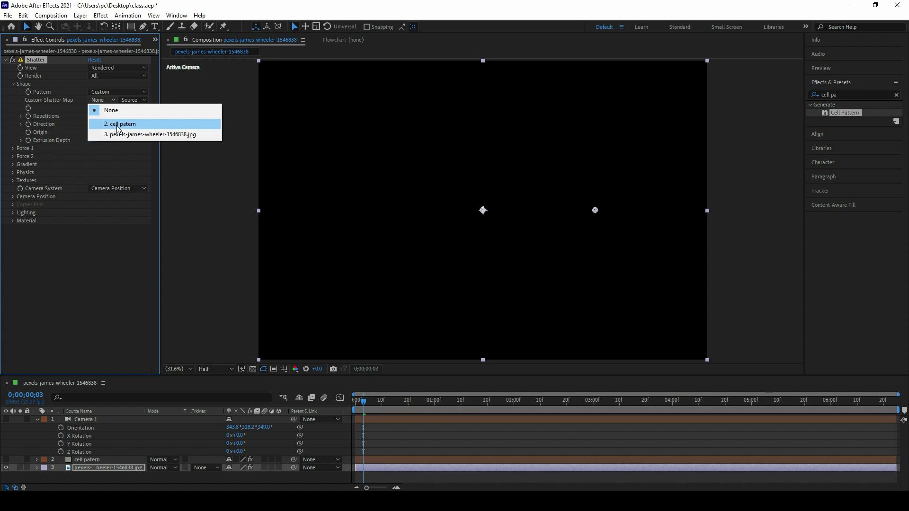
{"action": "left_click", "coordinate": [116, 125]}
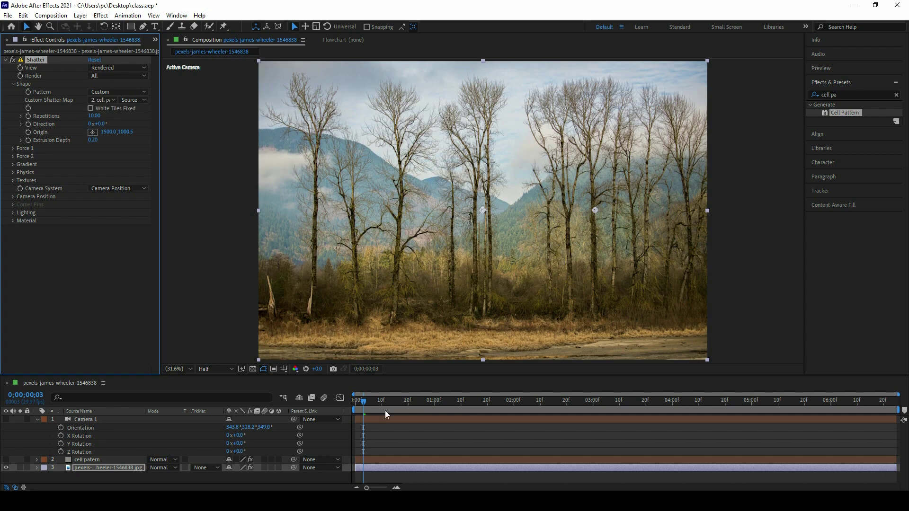
Set the Custom Shatter Map's source to Effects & Masks and preview the animation up to 0;00;00;09.
{"action": "left_click_drag", "start_coordinate": [371, 405], "coordinate": [344, 396]}
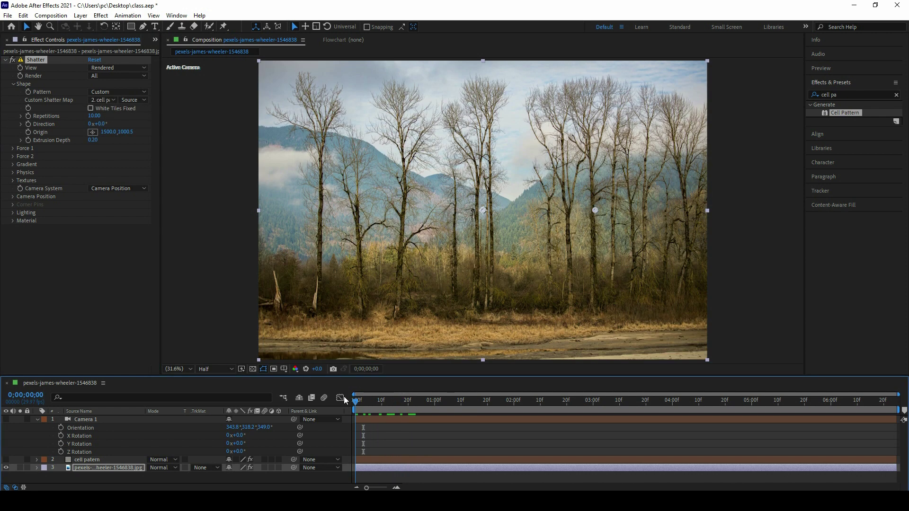
{"action": "left_click", "coordinate": [124, 98]}
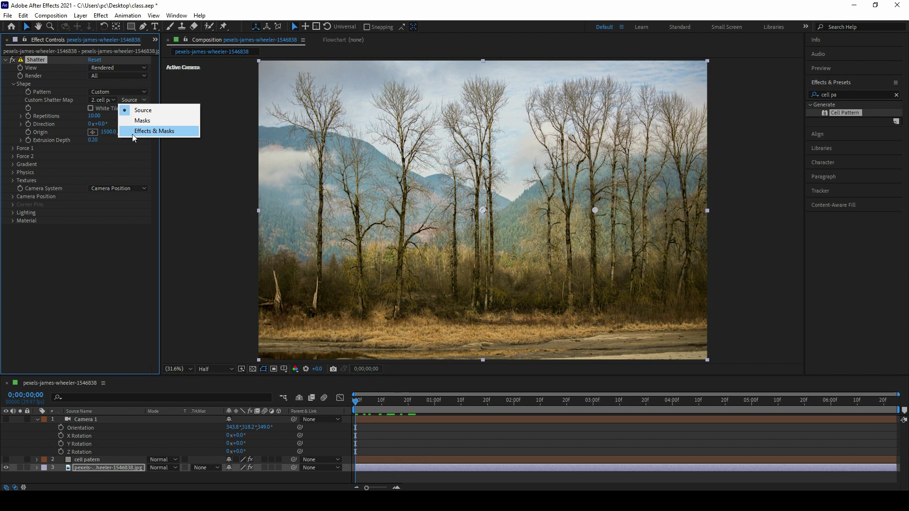
{"action": "left_click", "coordinate": [132, 135]}
{"action": "left_click_drag", "start_coordinate": [355, 407], "coordinate": [375, 414]}
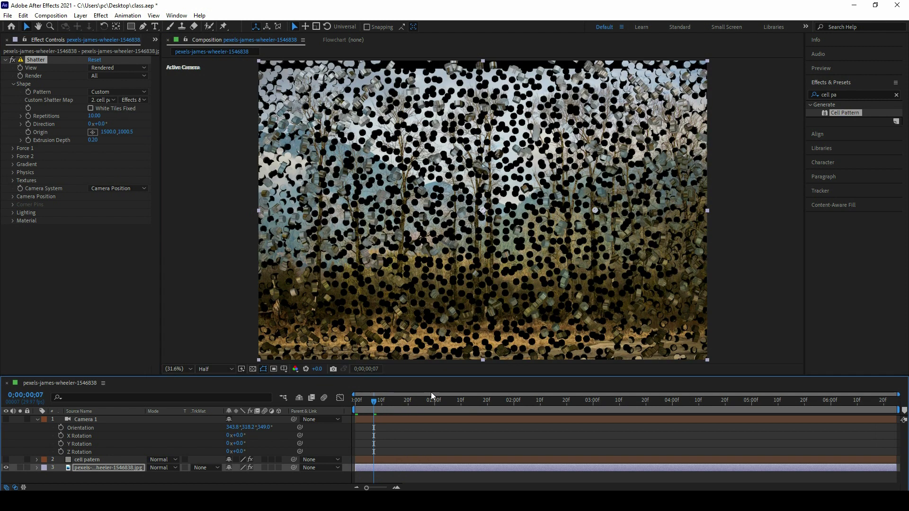
{"action": "key", "text": "space"}
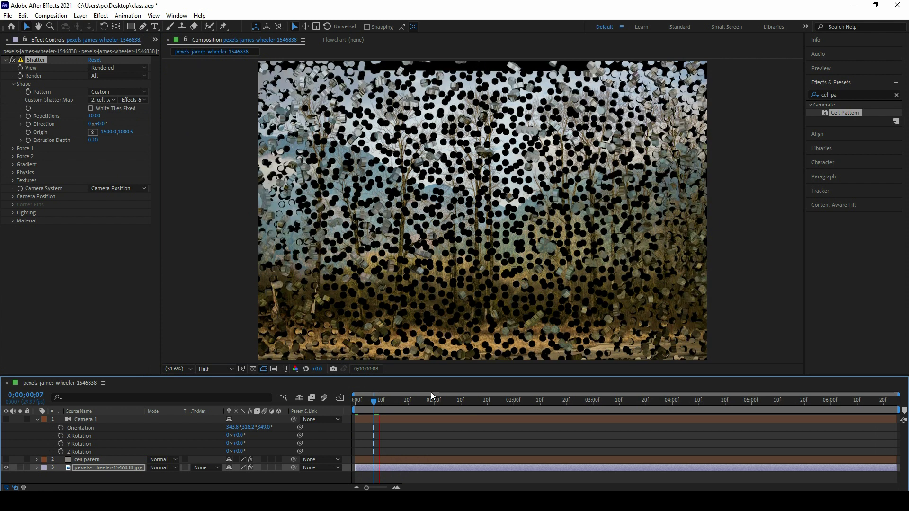
{"action": "key", "text": "space"}
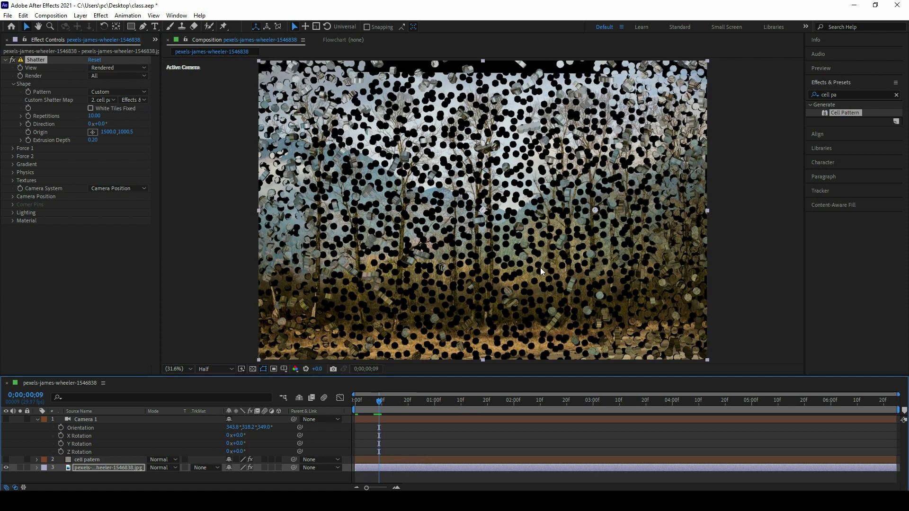
Try White Tiles Fixed on the custom pattern and reset the Shatter effect to its defaults.
{"action": "left_click", "coordinate": [108, 110]}
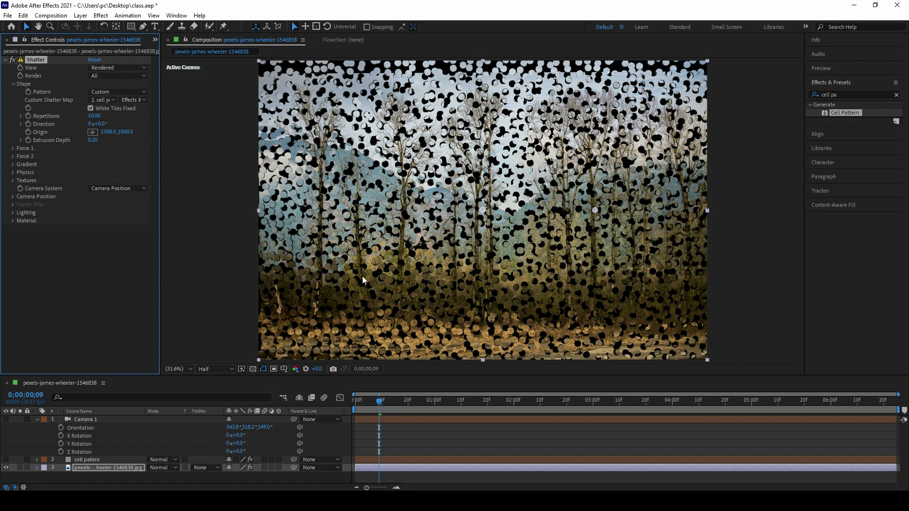
{"action": "left_click", "coordinate": [95, 108]}
{"action": "left_click", "coordinate": [94, 60]}
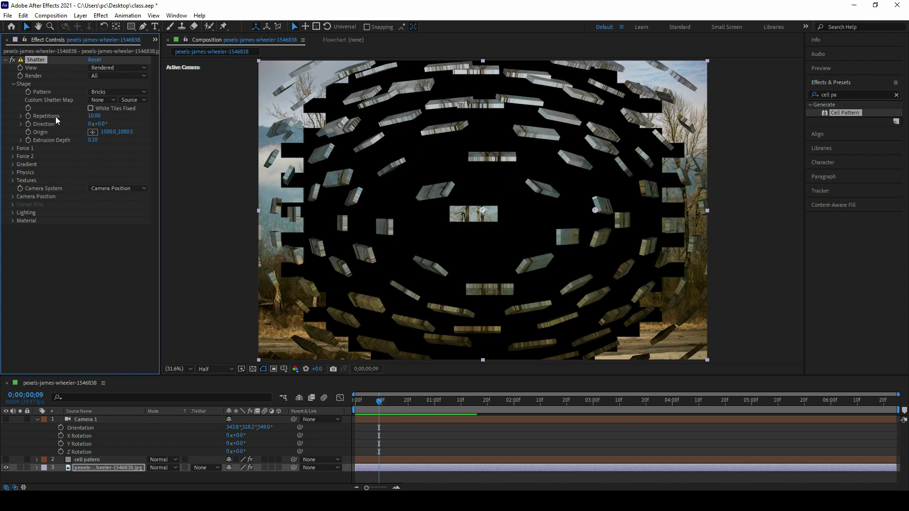
Try Shatter Repetitions values of 1 and 50 on the Bricks pattern and return it to 10.
{"action": "left_click", "coordinate": [95, 116]}
{"action": "type", "text": "1"}
{"action": "key", "text": "Return"}
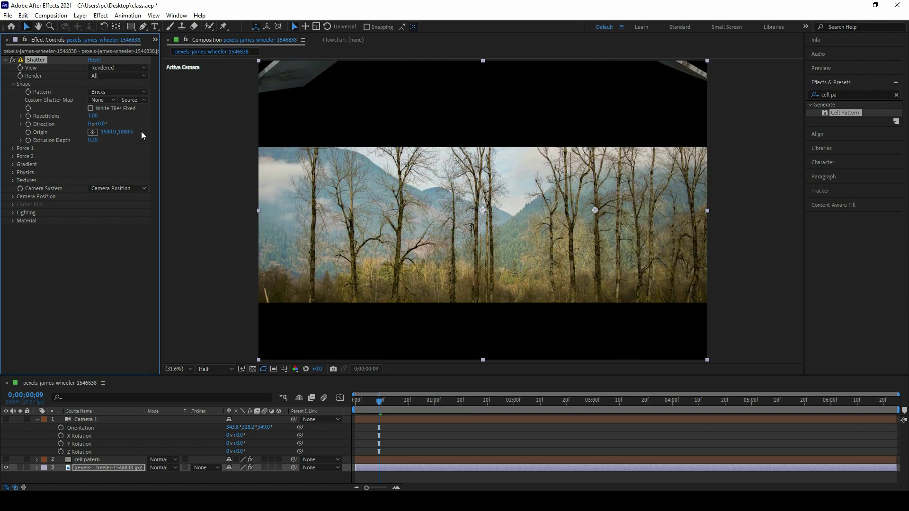
{"action": "left_click", "coordinate": [91, 116]}
{"action": "type", "text": "50"}
{"action": "key", "text": "Return"}
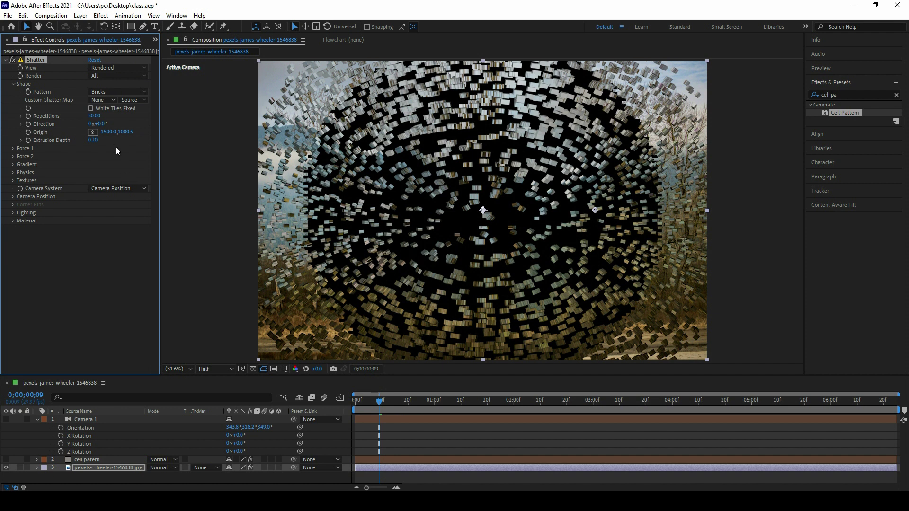
{"action": "left_click", "coordinate": [94, 116]}
{"action": "type", "text": "10"}
{"action": "key", "text": "Return"}
Try a Direction of 35° for the Shatter shape and reset that property.
{"action": "mouse_move", "coordinate": [97, 123]}
{"action": "left_mouse_down"}
{"action": "mouse_move", "coordinate": [109, 121]}
{"action": "mouse_move", "coordinate": [97, 109]}
{"action": "mouse_move", "coordinate": [105, 109]}
{"action": "left_mouse_up"}
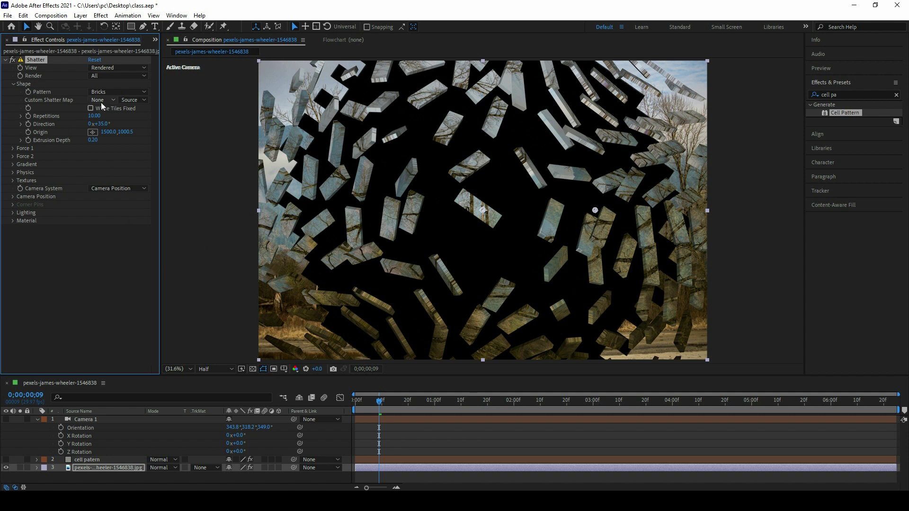
{"action": "right_click", "coordinate": [50, 125]}
{"action": "left_click", "coordinate": [132, 212]}
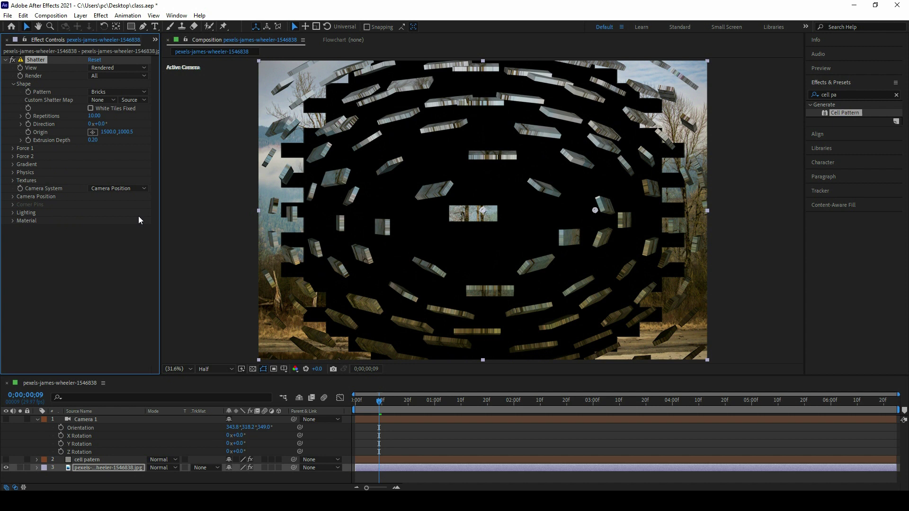
Set the Shatter shape's Repetitions to 5 and move its Origin to 2348.0, 1000.5.
{"action": "left_click_drag", "start_coordinate": [109, 132], "coordinate": [121, 140]}
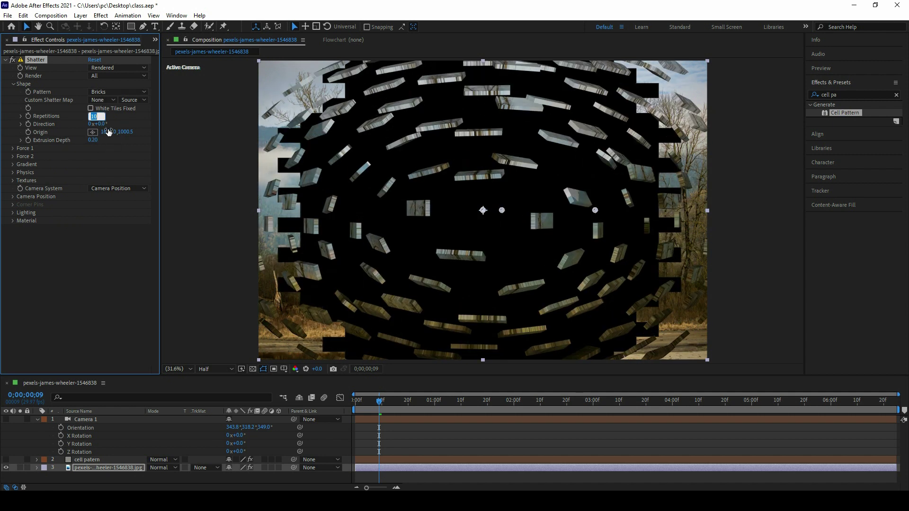
{"action": "type", "text": "5"}
{"action": "key", "text": "Return"}
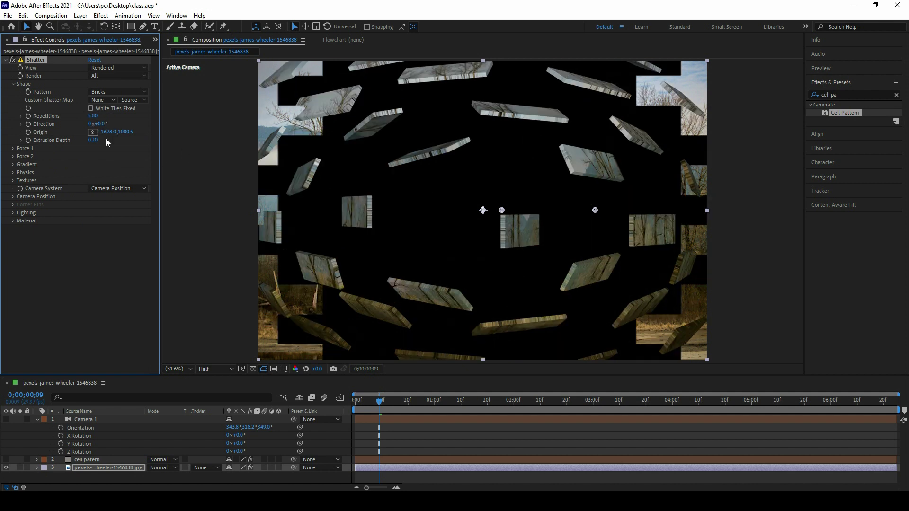
{"action": "left_click_drag", "start_coordinate": [108, 132], "coordinate": [538, 223]}
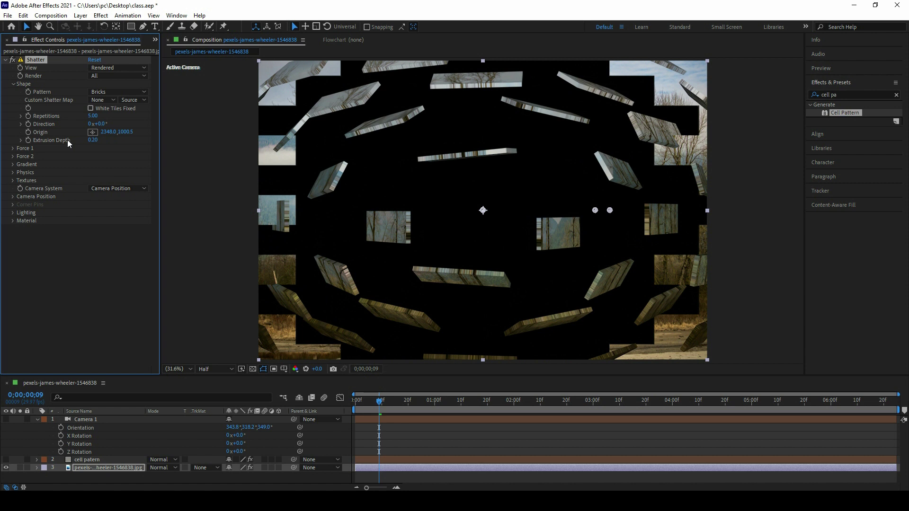
Try thicker pieces with an Extrusion Depth of 1.41 and reset that property.
{"action": "left_click_drag", "start_coordinate": [94, 139], "coordinate": [145, 137]}
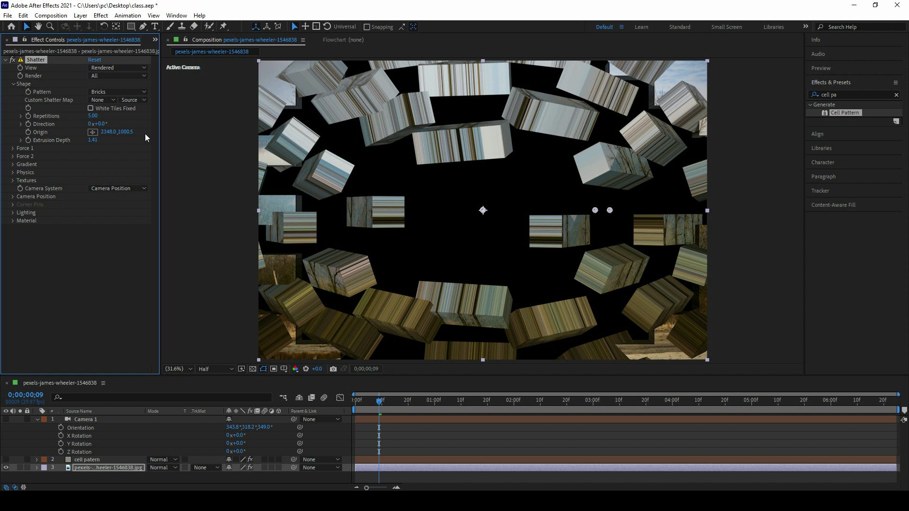
{"action": "mouse_move", "coordinate": [89, 143]}
{"action": "left_mouse_down"}
{"action": "mouse_move", "coordinate": [113, 144]}
{"action": "mouse_move", "coordinate": [89, 144]}
{"action": "left_mouse_up"}
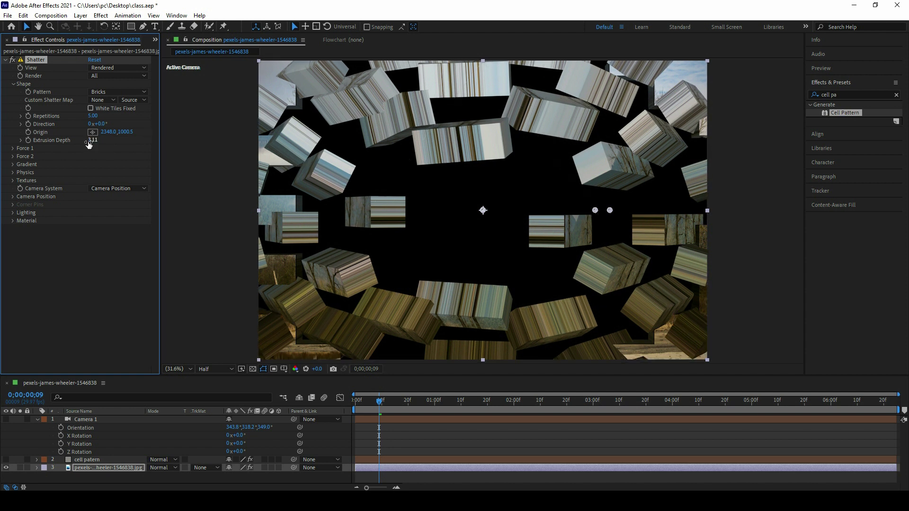
{"action": "right_click", "coordinate": [53, 141]}
{"action": "left_click", "coordinate": [84, 227]}
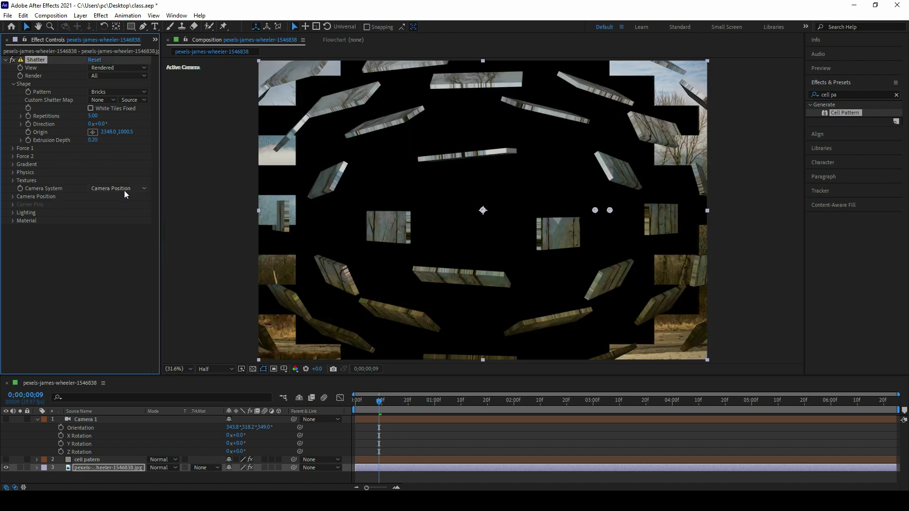
Try viewing Force 1 with Camera System set to Comp Camera, Camera 1 visible and View set to Wireframe + Forces.
{"action": "left_click", "coordinate": [12, 147]}
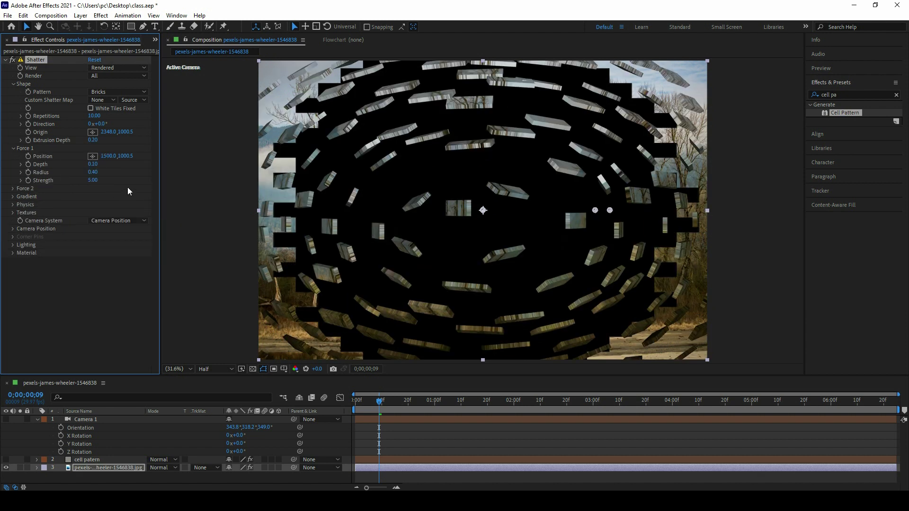
{"action": "left_click", "coordinate": [127, 223]}
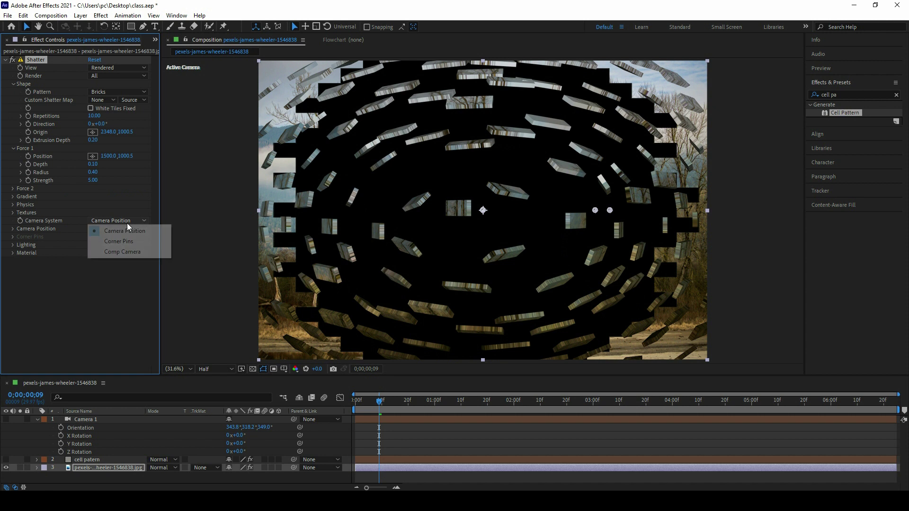
{"action": "left_click", "coordinate": [114, 252]}
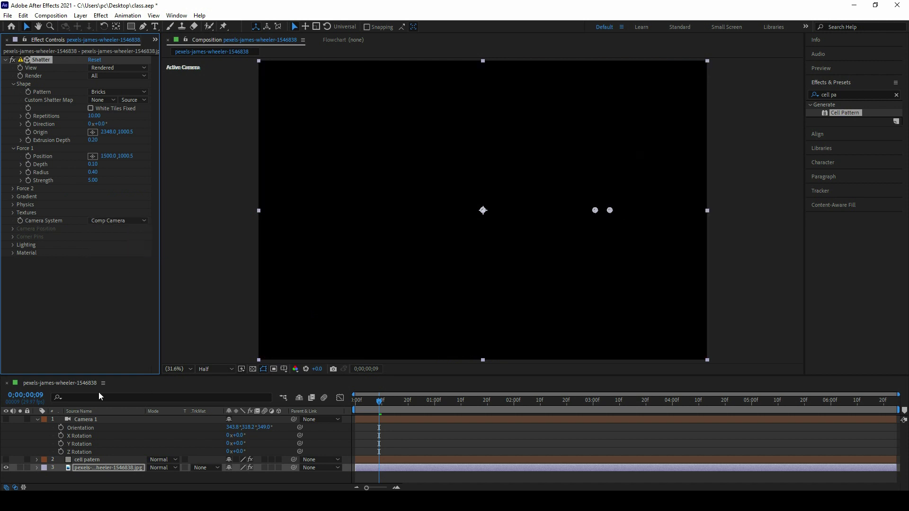
{"action": "left_click", "coordinate": [7, 419]}
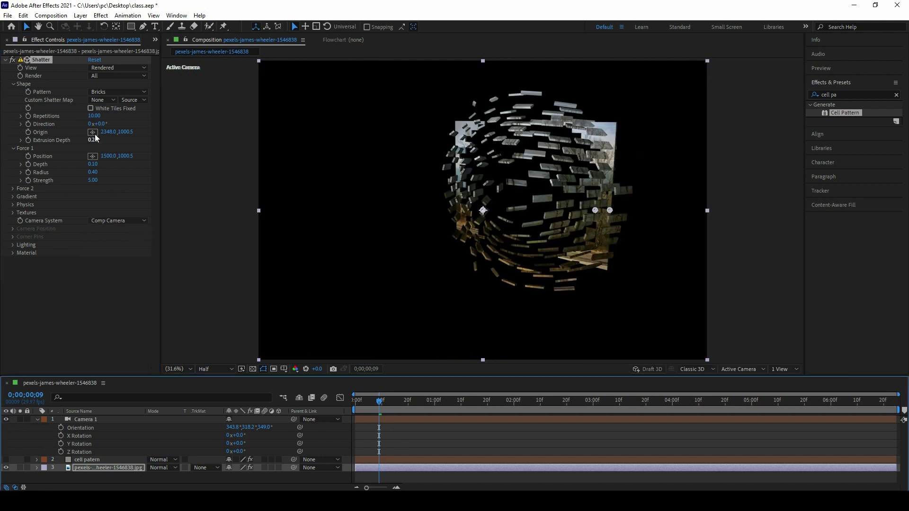
{"action": "left_click", "coordinate": [119, 67]}
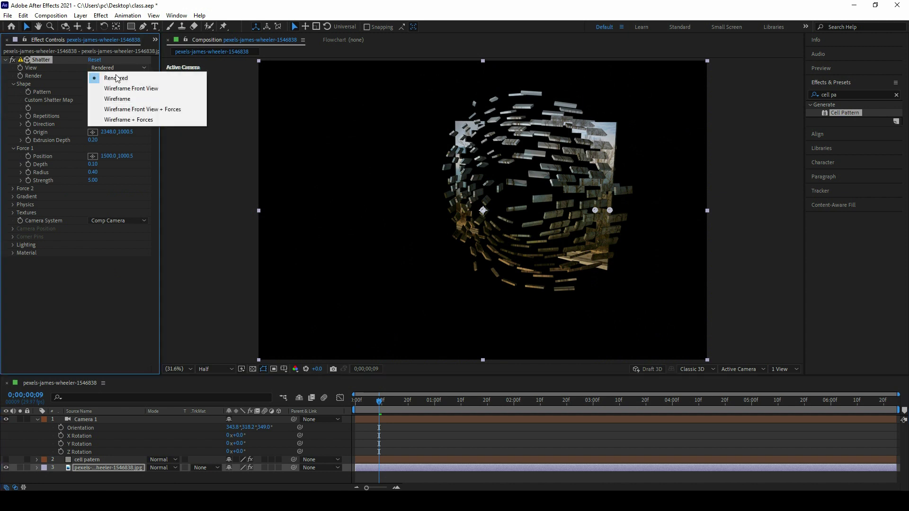
{"action": "left_click", "coordinate": [127, 119]}
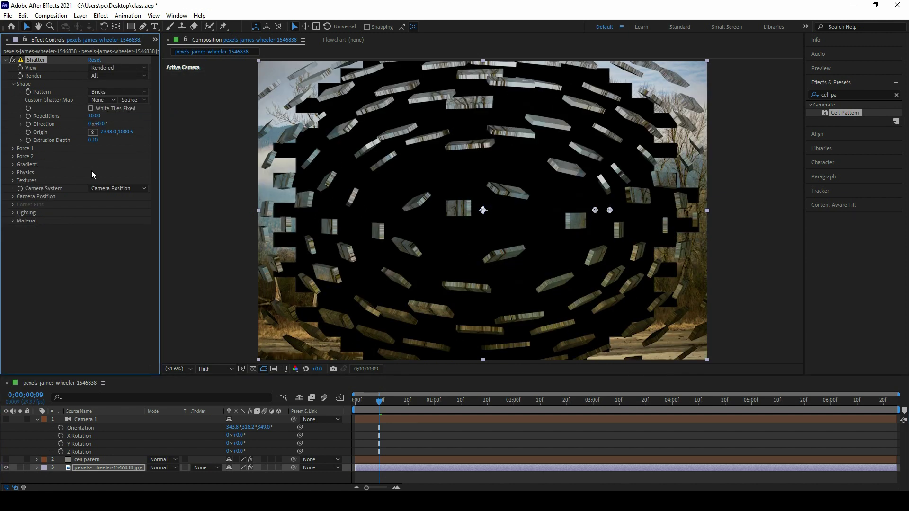
Place Force 1 at 427.4, 164.6 and the shape Origin at 417.9, 174.1, and check the shatter at frame 18.
{"action": "left_click", "coordinate": [13, 148]}
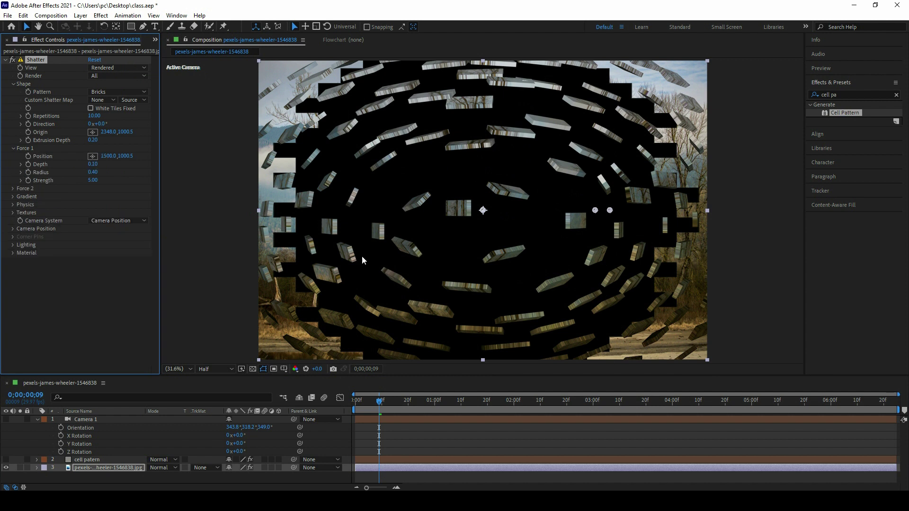
{"action": "left_click_drag", "start_coordinate": [109, 156], "coordinate": [398, 192]}
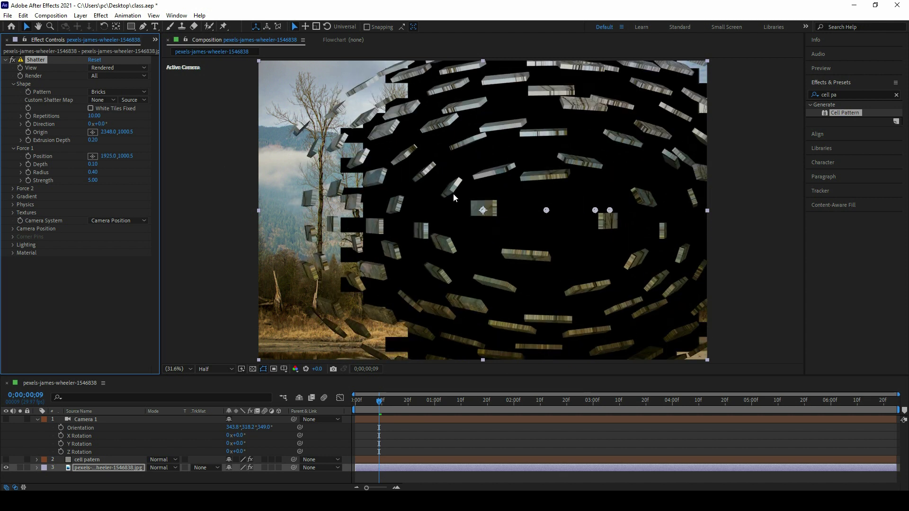
{"action": "left_click", "coordinate": [93, 156]}
{"action": "left_click", "coordinate": [322, 85]}
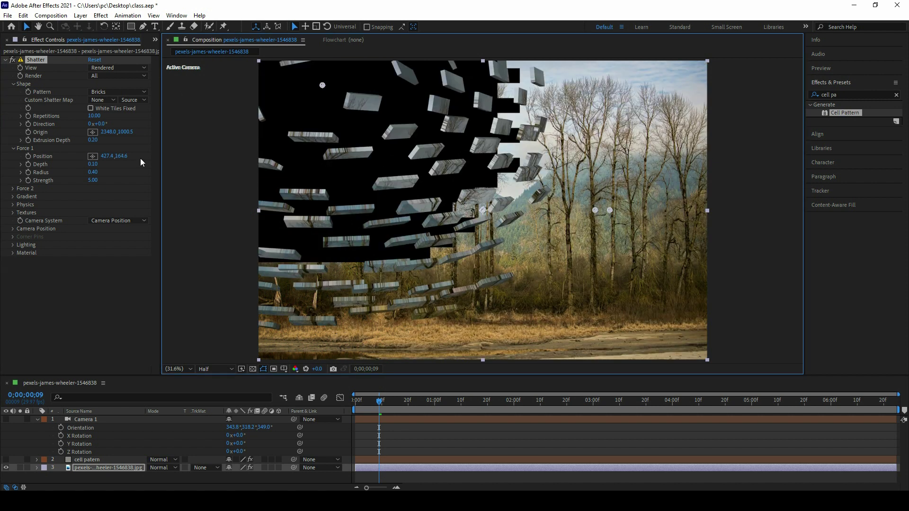
{"action": "left_click", "coordinate": [92, 132]}
{"action": "left_click", "coordinate": [322, 85]}
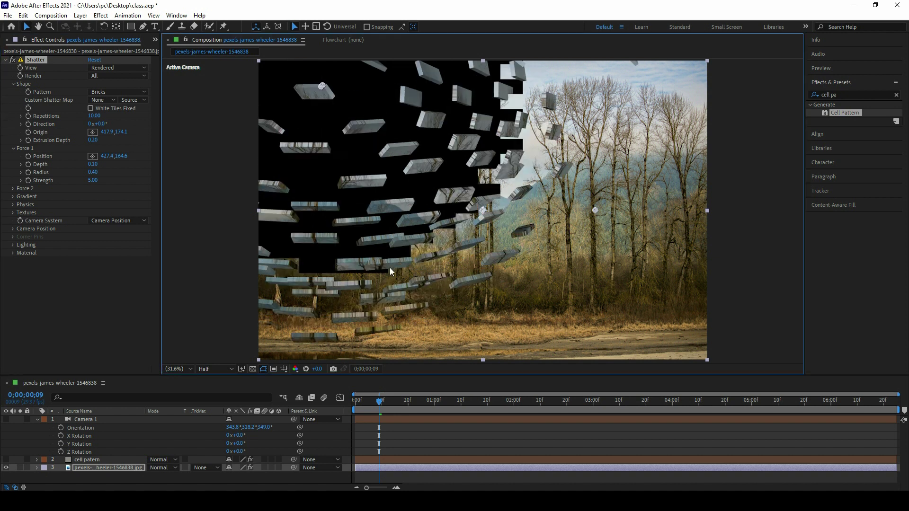
{"action": "key", "text": "Page_Down"}
{"action": "key", "text": "Page_Down"}
{"action": "left_click", "coordinate": [403, 411]}
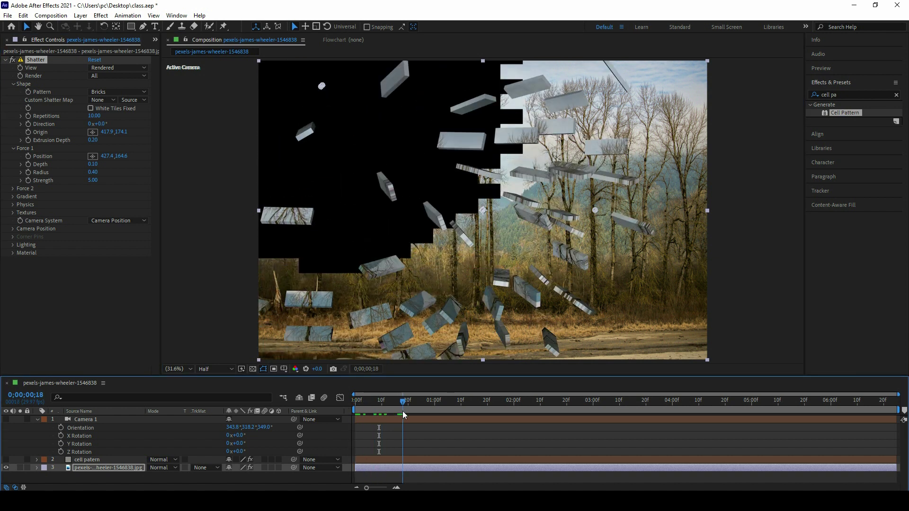
Change the Shatter pattern to Glass and check the breakup at frame 13.
{"action": "left_click", "coordinate": [117, 92]}
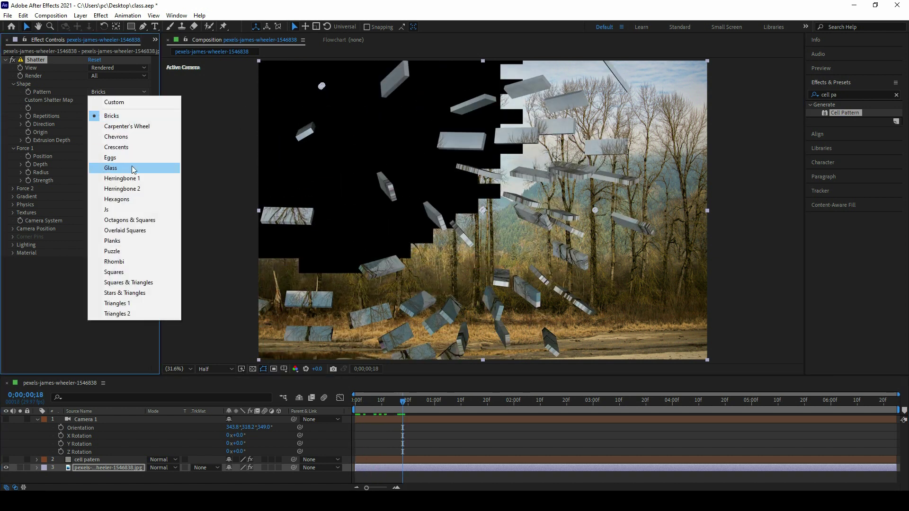
{"action": "left_click", "coordinate": [125, 168]}
{"action": "left_click", "coordinate": [358, 412]}
{"action": "left_click_drag", "start_coordinate": [358, 412], "coordinate": [390, 412]}
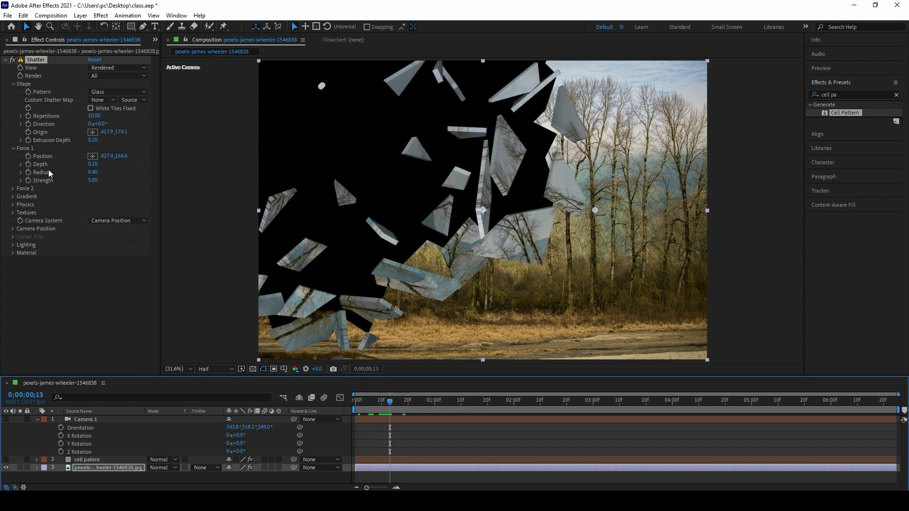
Inspect Force 1 with View set to Wireframe + Forces, Camera System set to Comp Camera and Camera 1 visible.
{"action": "left_click", "coordinate": [136, 68]}
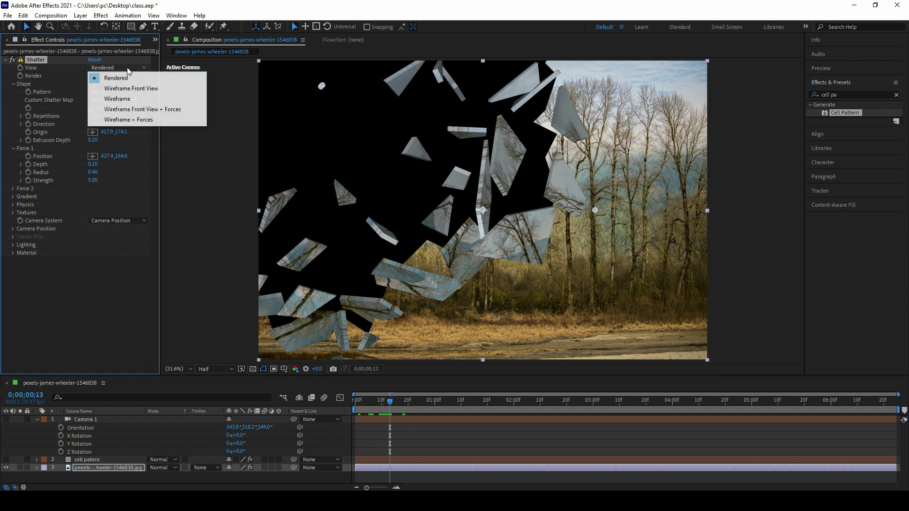
{"action": "left_click", "coordinate": [140, 121]}
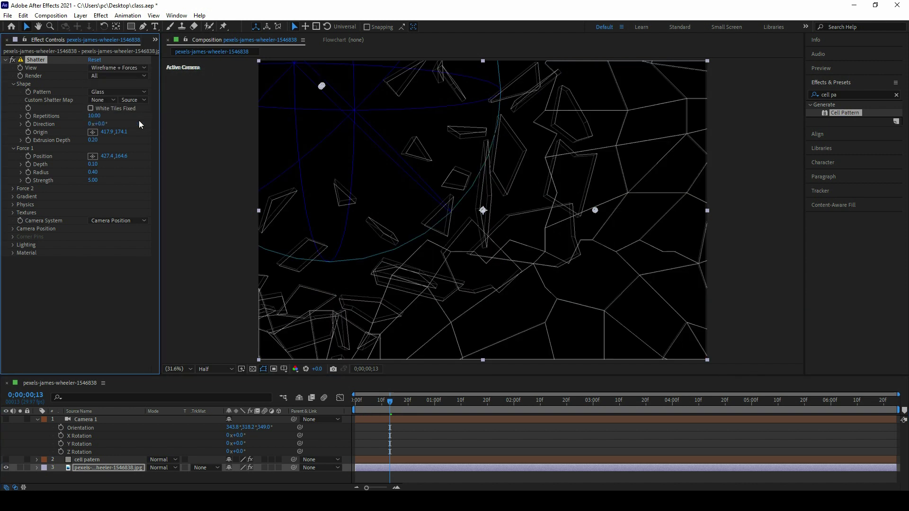
{"action": "left_click", "coordinate": [109, 221]}
{"action": "left_click", "coordinate": [115, 254]}
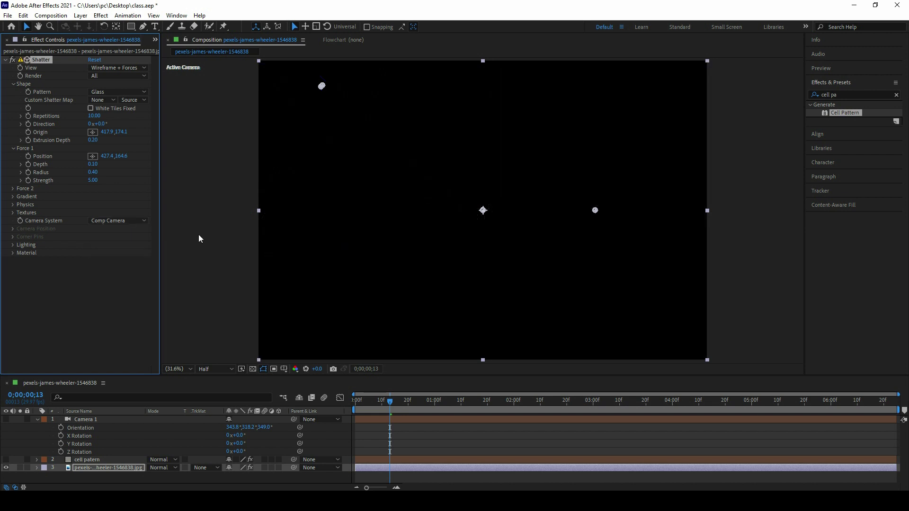
{"action": "left_click", "coordinate": [6, 419]}
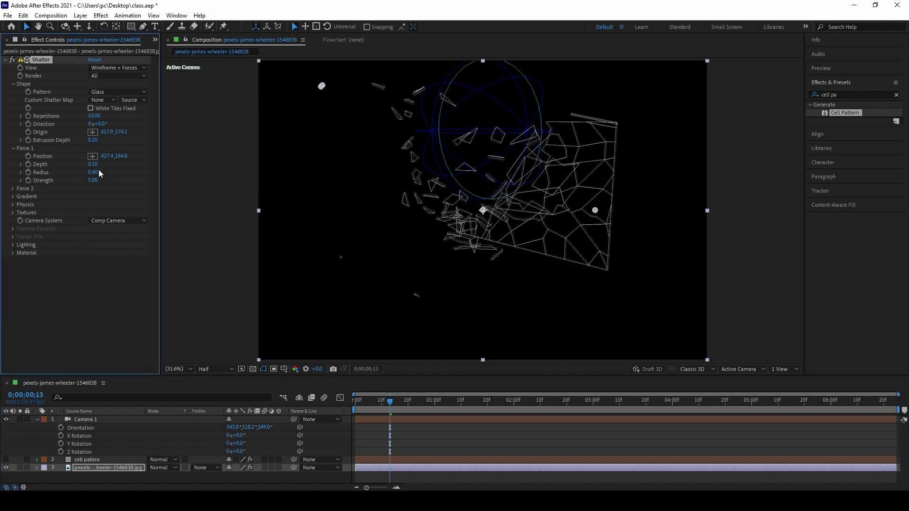
Set Force 1's Depth to -0.38 and return the Shatter View to Rendered.
{"action": "left_click_drag", "start_coordinate": [92, 164], "coordinate": [59, 158]}
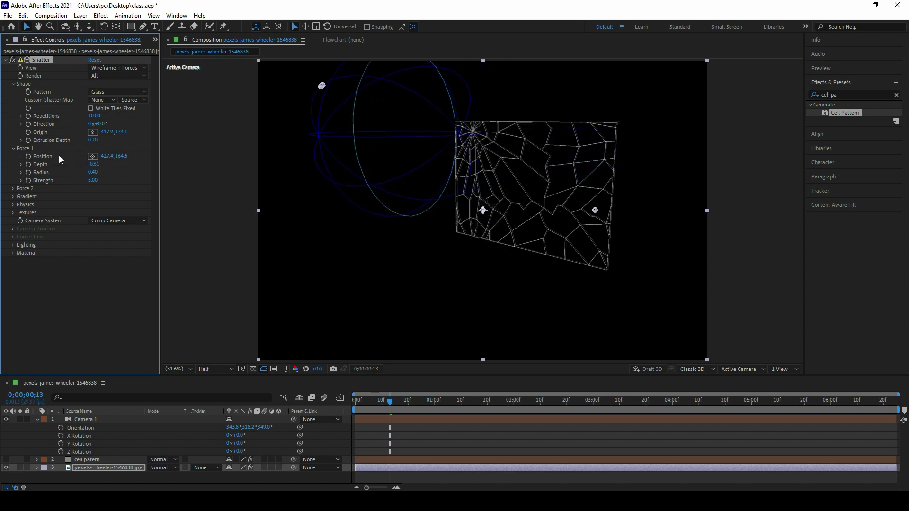
{"action": "left_click_drag", "start_coordinate": [94, 164], "coordinate": [109, 164]}
{"action": "key", "text": "ctrl+z"}
{"action": "left_click_drag", "start_coordinate": [95, 164], "coordinate": [105, 164]}
{"action": "left_click", "coordinate": [113, 68]}
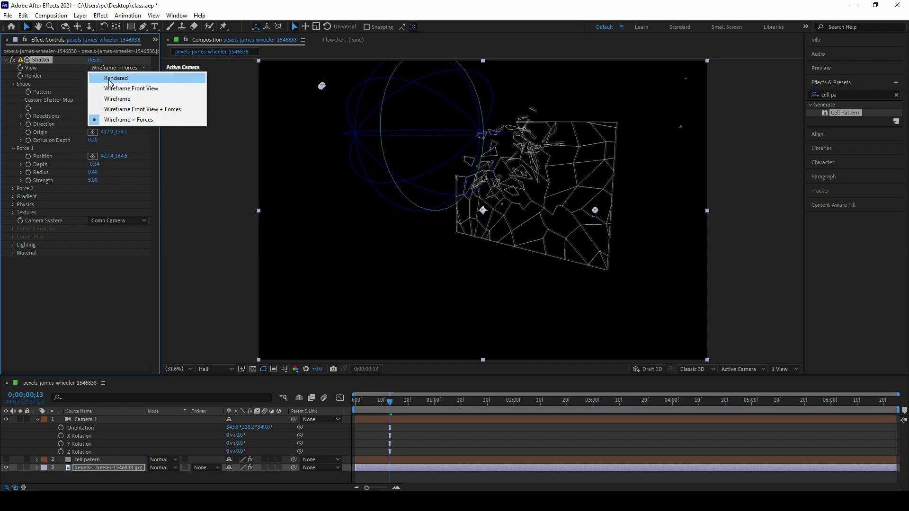
{"action": "left_click", "coordinate": [110, 78]}
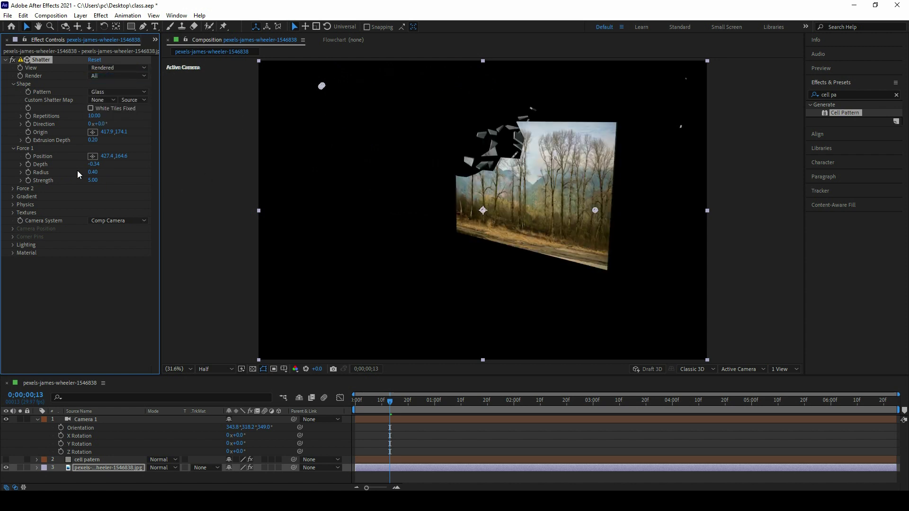
{"action": "left_click_drag", "start_coordinate": [91, 164], "coordinate": [92, 165]}
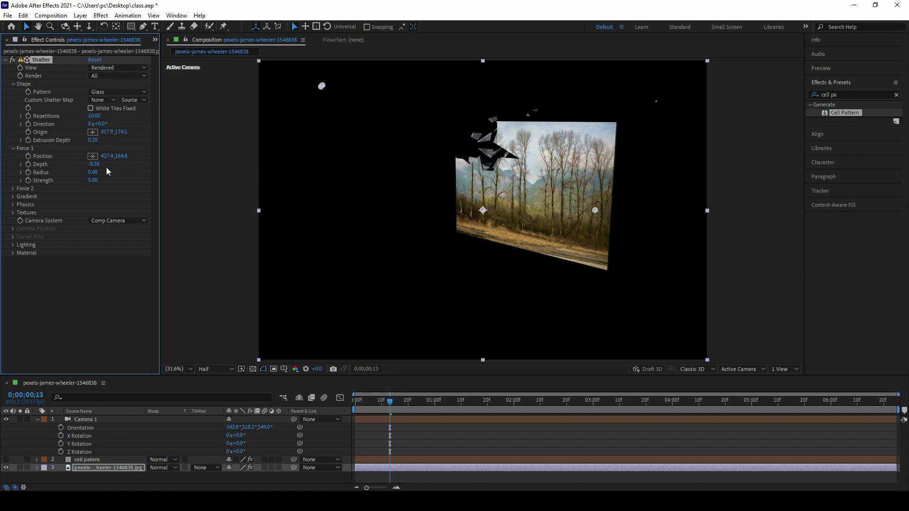
Set Force 1's Radius to 0.54 and return Camera System to Camera Position with Camera 1 hidden.
{"action": "left_click_drag", "start_coordinate": [93, 173], "coordinate": [103, 172]}
{"action": "left_click", "coordinate": [126, 221]}
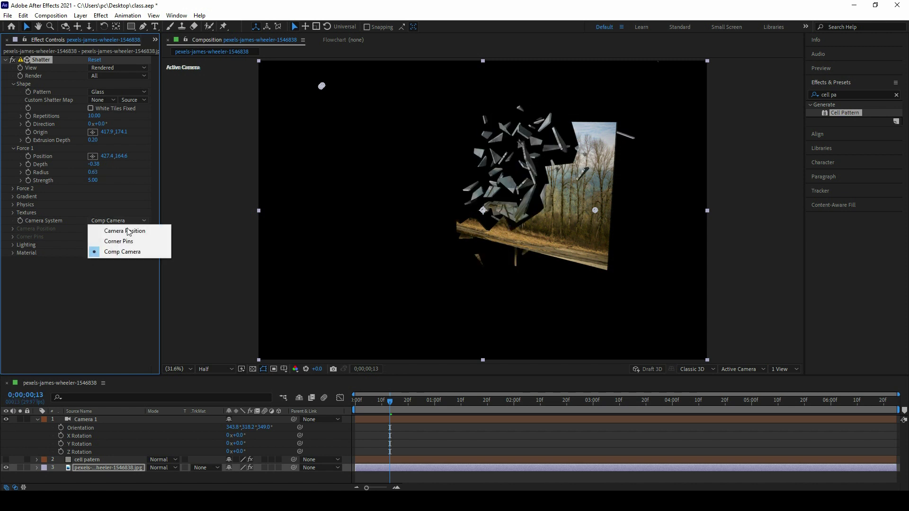
{"action": "left_click", "coordinate": [124, 231]}
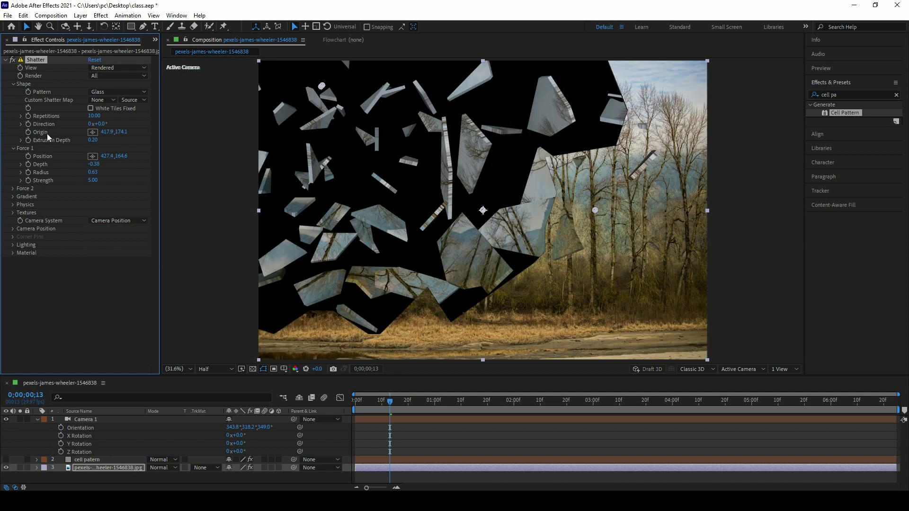
{"action": "left_click", "coordinate": [6, 424]}
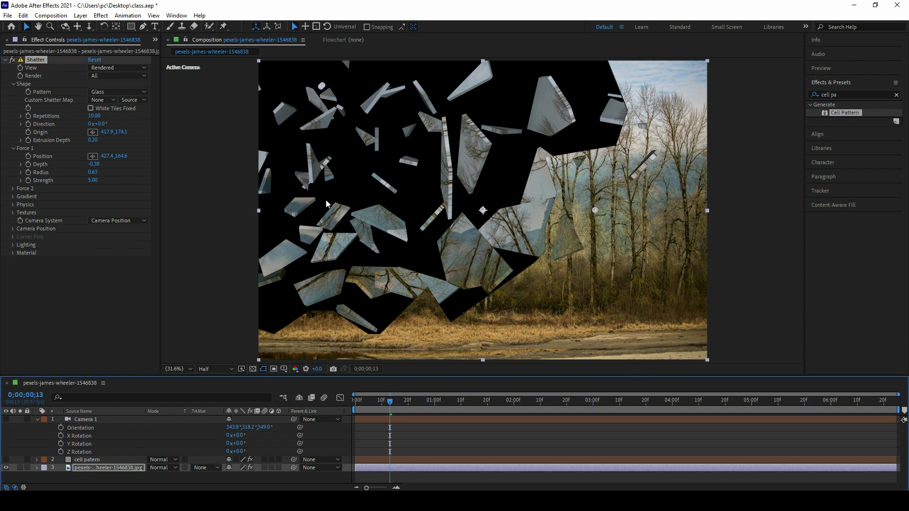
{"action": "left_click_drag", "start_coordinate": [93, 172], "coordinate": [92, 207]}
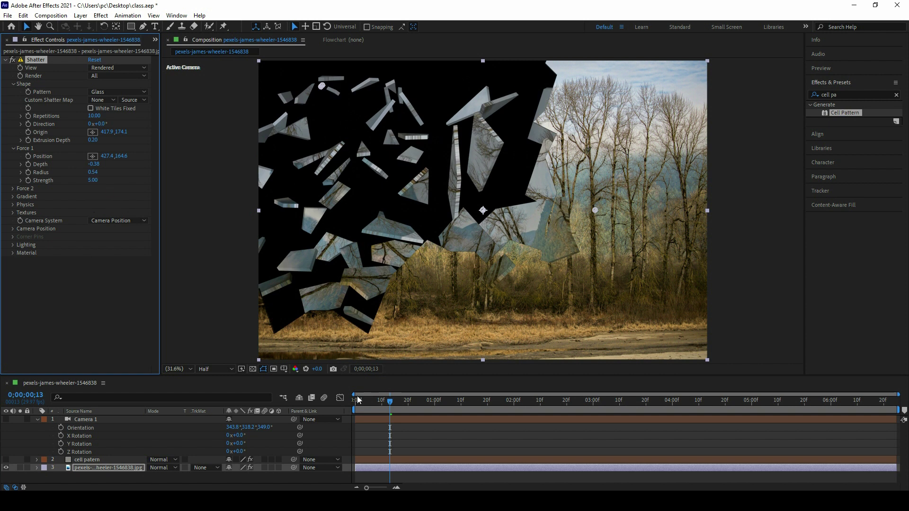
Preview the glass shatter animation from frame 2.
{"action": "left_click", "coordinate": [363, 411]}
{"action": "key", "text": "space"}
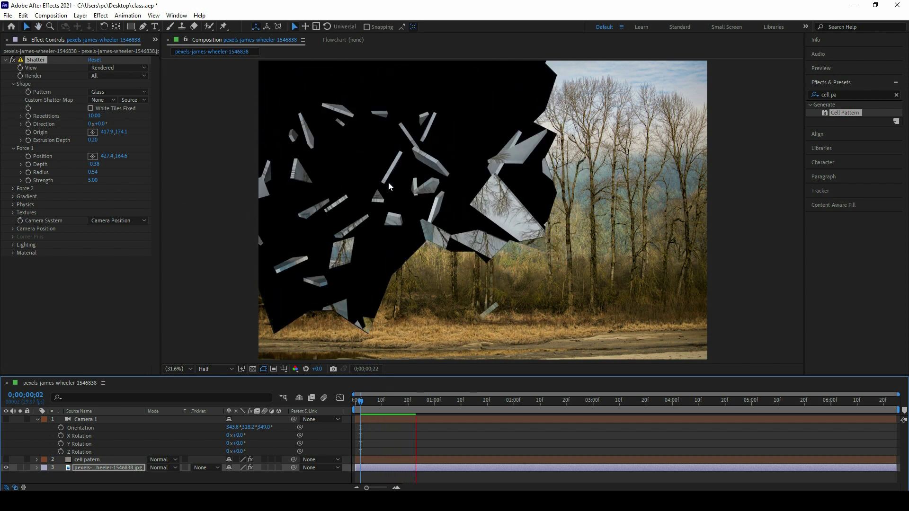
{"action": "key", "text": "space"}
Try a Force 1 Strength of 0.50 and preview the animation from the first frame.
{"action": "left_click", "coordinate": [95, 180]}
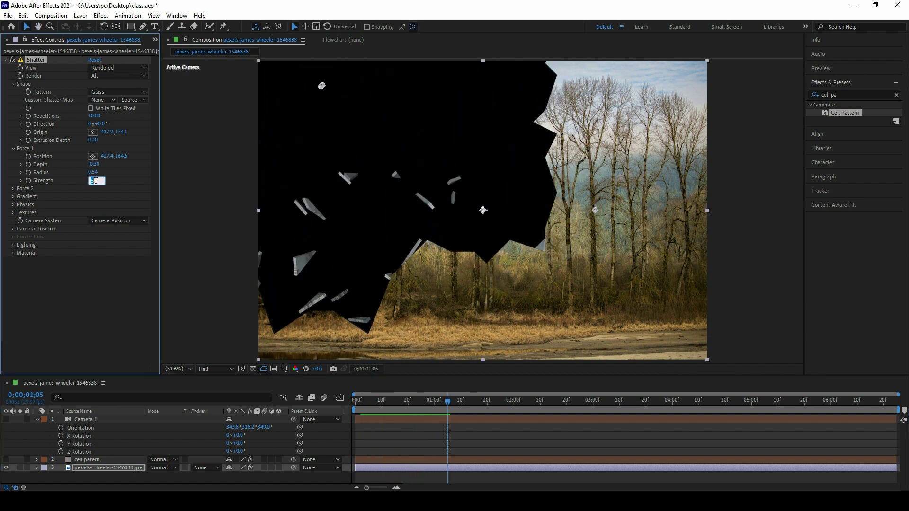
{"action": "type", "text": ".5"}
{"action": "key", "text": "Return"}
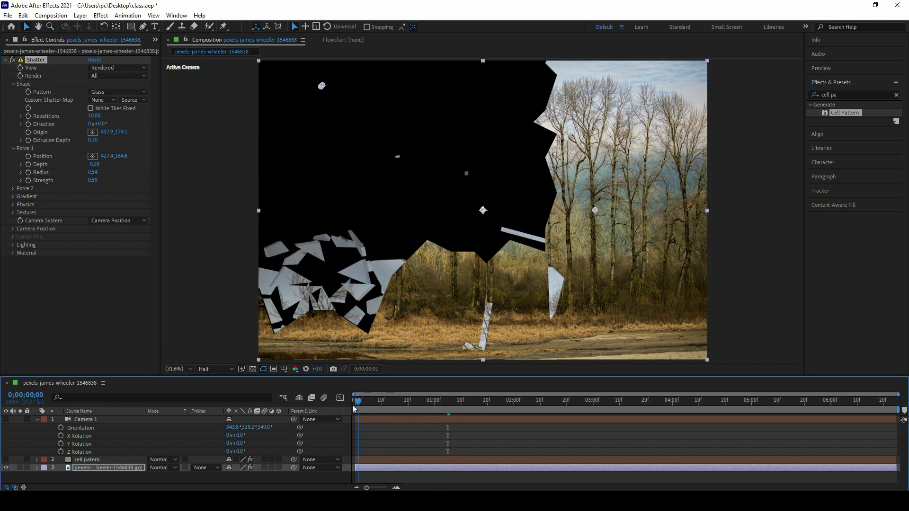
{"action": "left_click", "coordinate": [353, 405]}
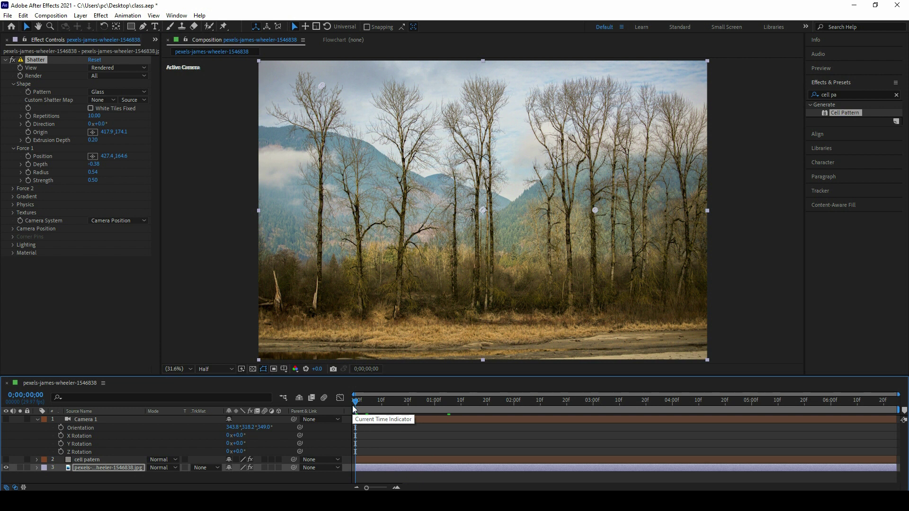
{"action": "key", "text": "space"}
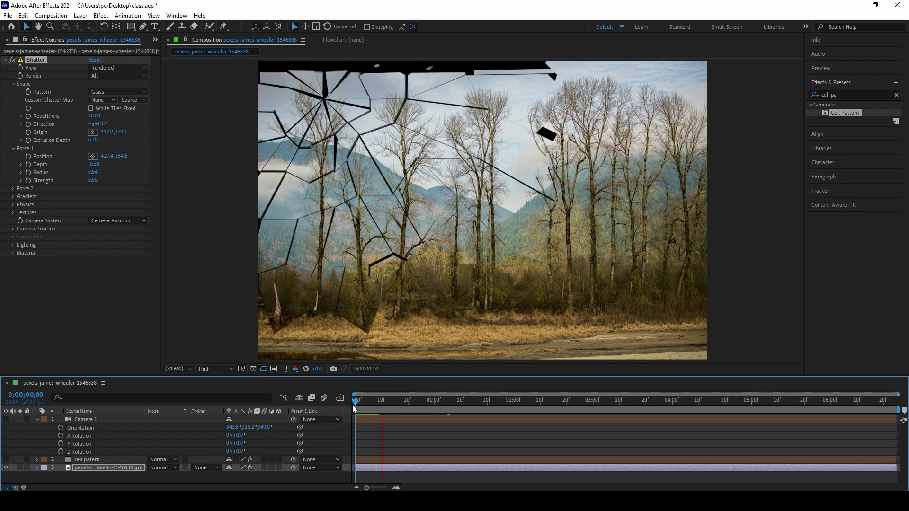
{"action": "key", "text": "space"}
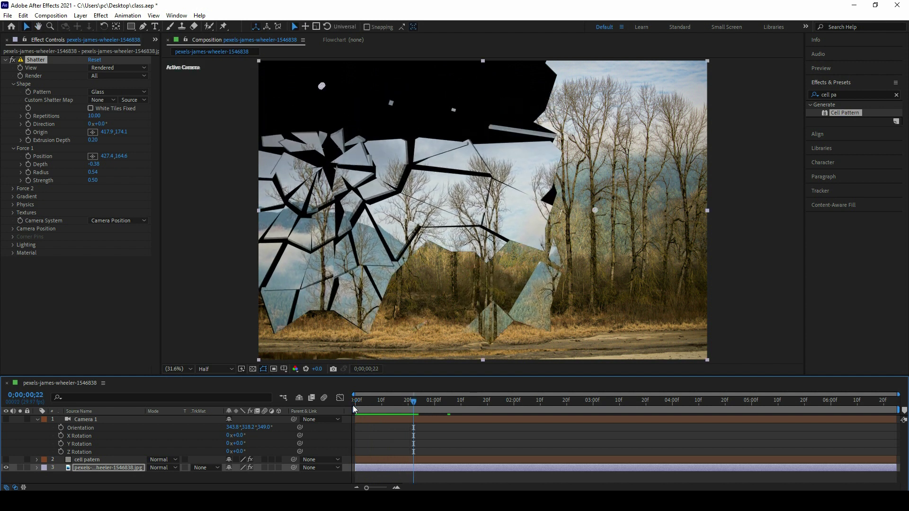
Set Force 1's Strength to 50 and preview the animation from the first frame.
{"action": "left_click", "coordinate": [93, 180]}
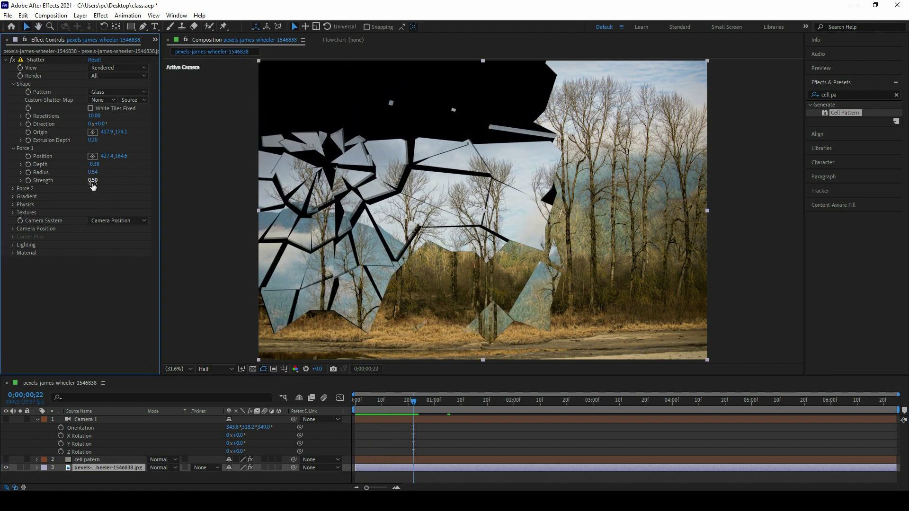
{"action": "type", "text": "50"}
{"action": "key", "text": "Return"}
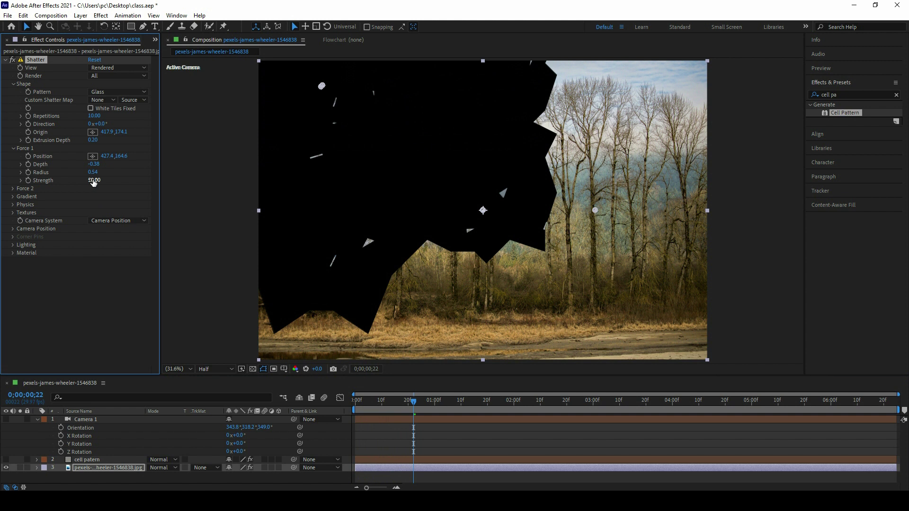
{"action": "key", "text": "Home"}
{"action": "key", "text": "space"}
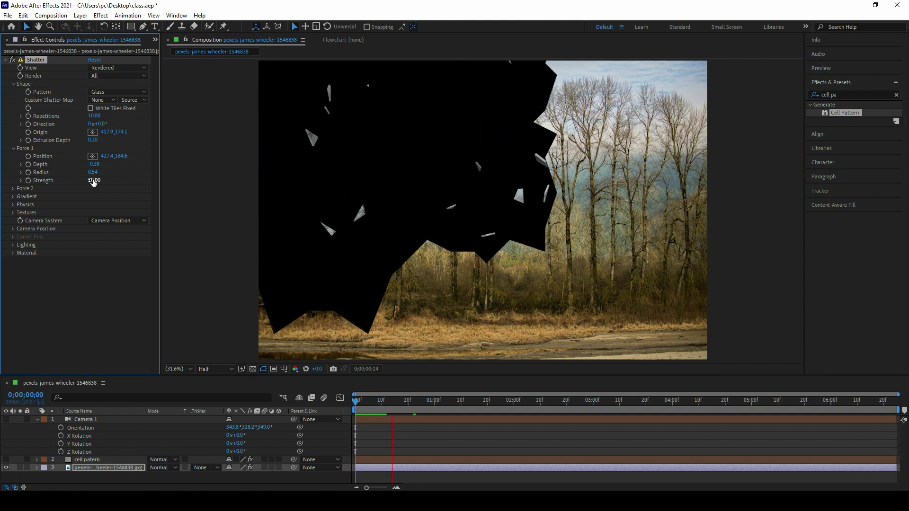
{"action": "key", "text": "space"}
Set Force 2's Radius to 0.18 while viewing Wireframe + Forces through Comp Camera with Camera 1 visible.
{"action": "left_click", "coordinate": [13, 188]}
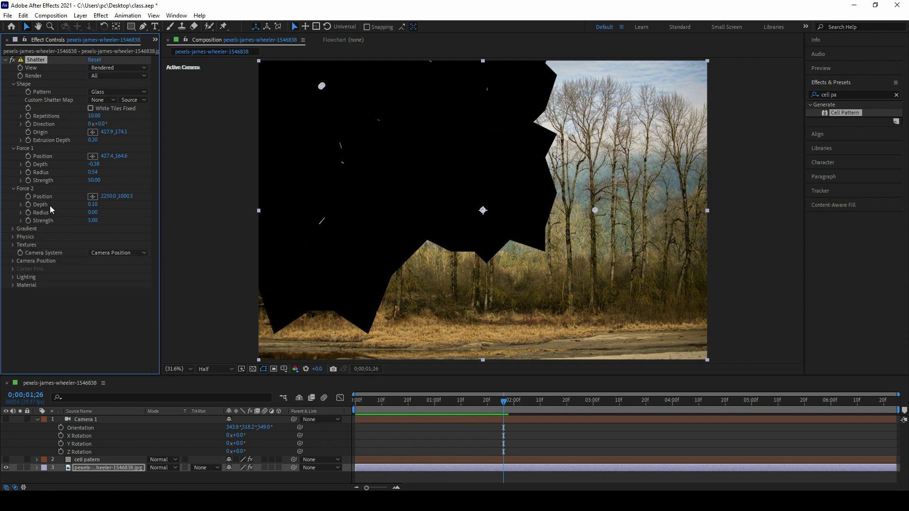
{"action": "left_click", "coordinate": [122, 68]}
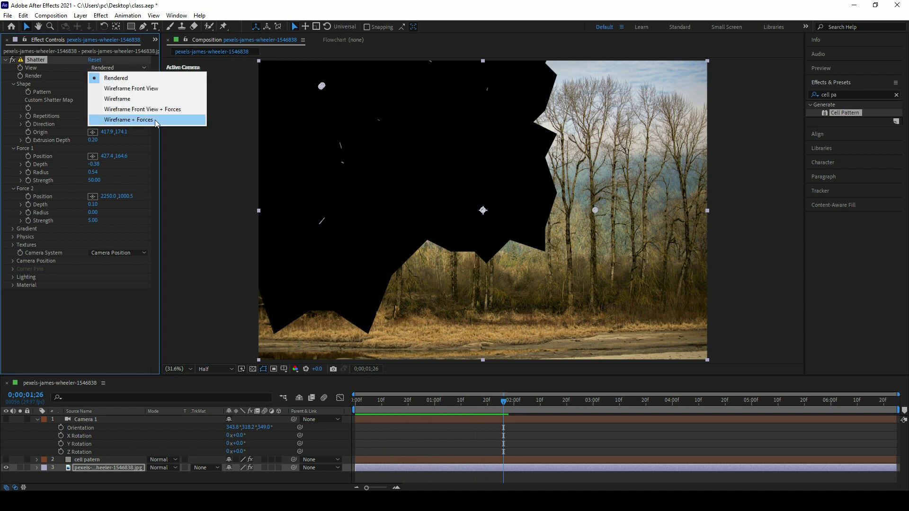
{"action": "left_click", "coordinate": [128, 120]}
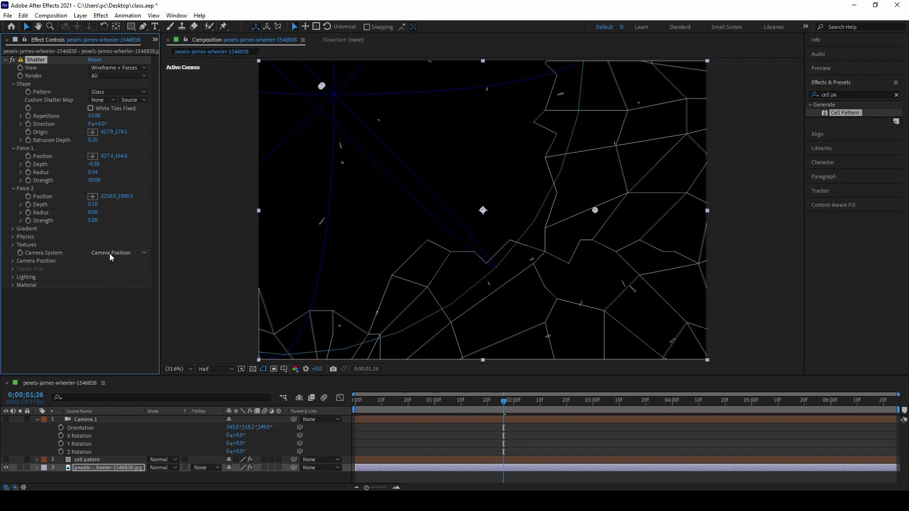
{"action": "left_click", "coordinate": [109, 254]}
{"action": "left_click", "coordinate": [116, 286]}
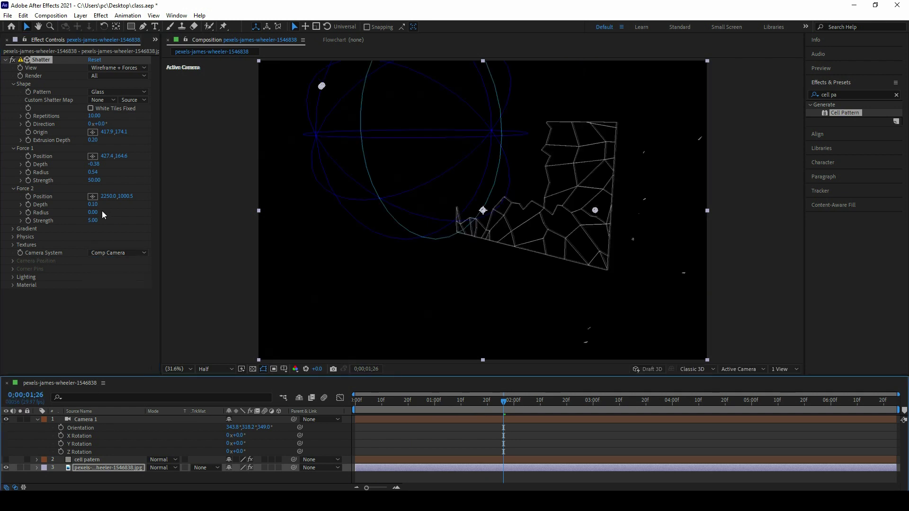
{"action": "left_click_drag", "start_coordinate": [92, 213], "coordinate": [100, 214]}
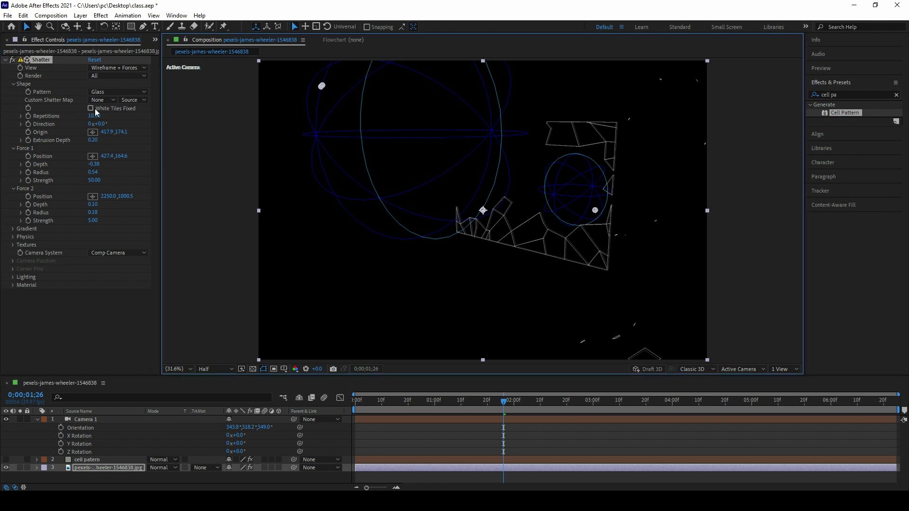
Restore Camera Position and the Rendered view with Camera 1 hidden, and preview both forces from the first frame.
{"action": "left_click", "coordinate": [118, 253]}
{"action": "left_click", "coordinate": [124, 263]}
{"action": "left_click", "coordinate": [118, 68]}
{"action": "left_click", "coordinate": [110, 71]}
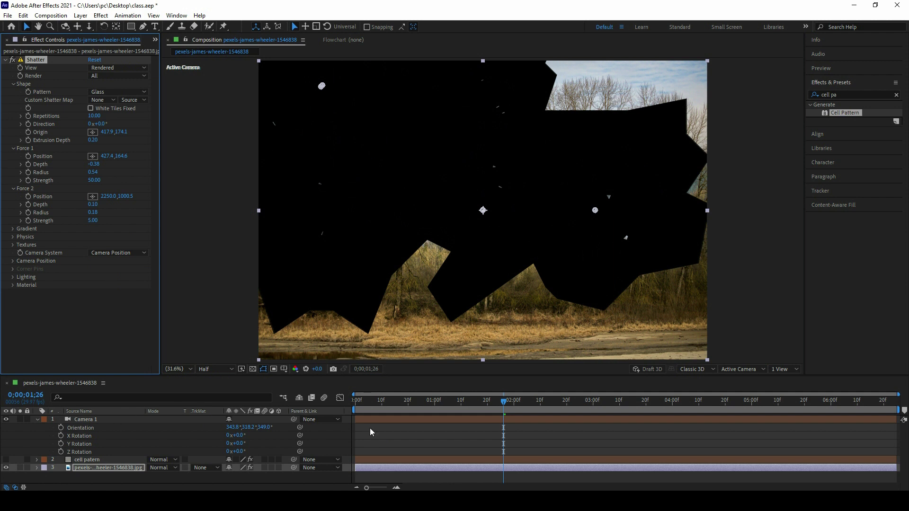
{"action": "left_click", "coordinate": [12, 449]}
{"action": "key", "text": "Home"}
{"action": "key", "text": "space"}
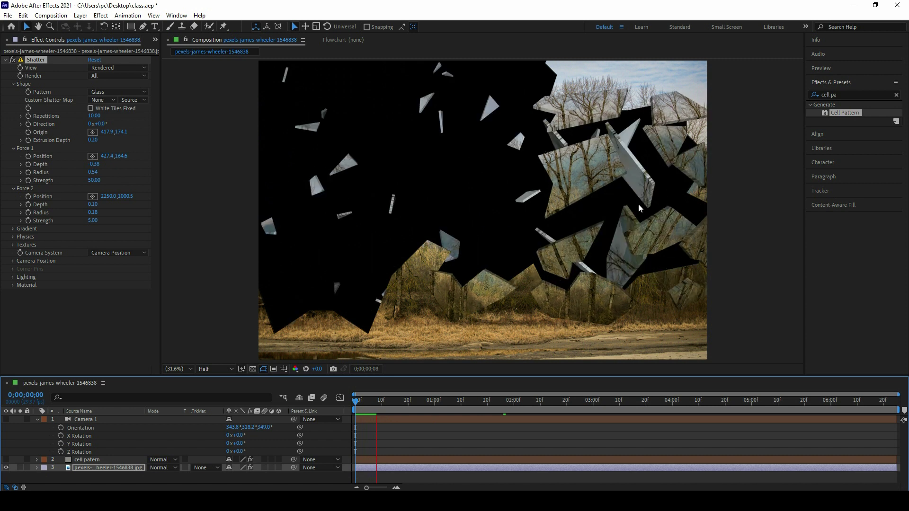
Scrub the shatter animation to frame 16, set Force 2's Depth to 0 and preview the result.
{"action": "key", "text": "space"}
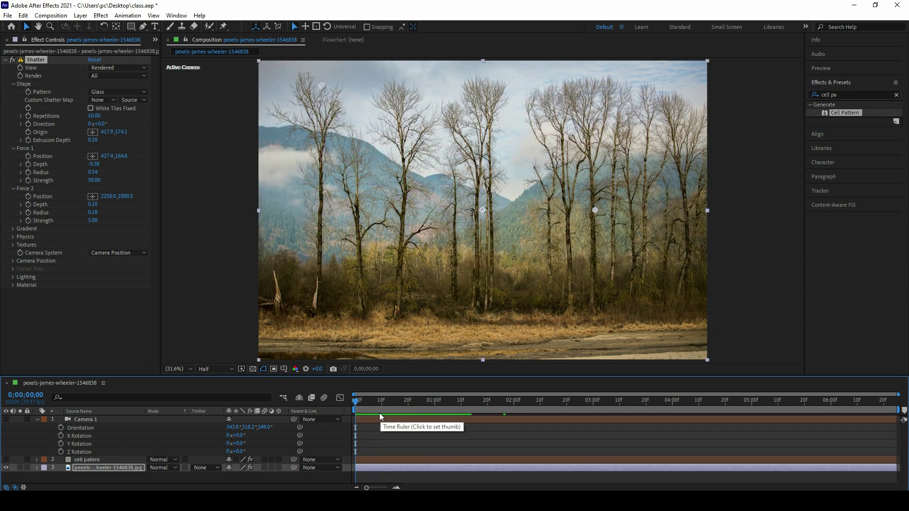
{"action": "left_click_drag", "start_coordinate": [384, 416], "coordinate": [399, 411]}
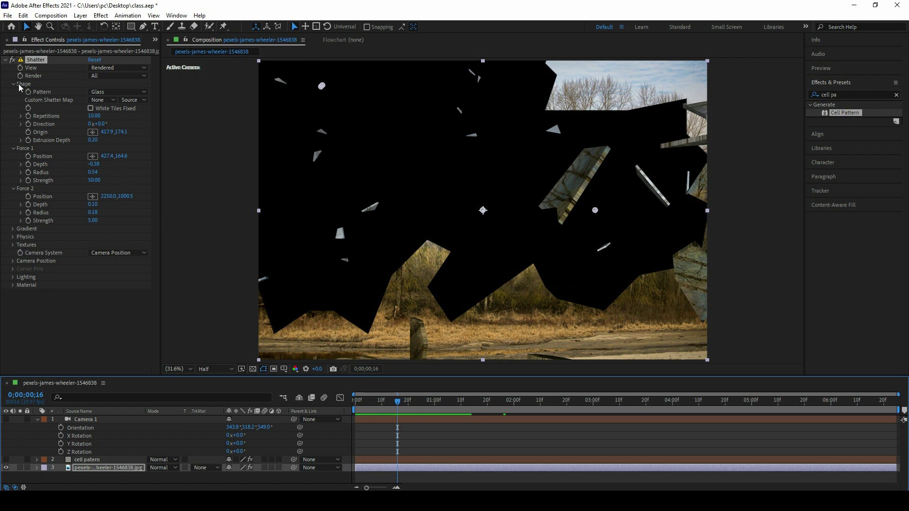
{"action": "right_click", "coordinate": [36, 197]}
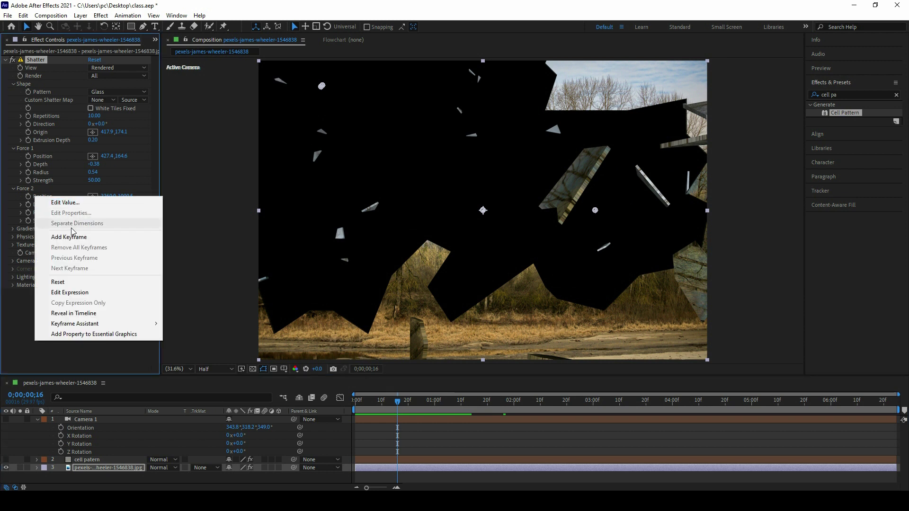
{"action": "left_click", "coordinate": [59, 282]}
{"action": "left_click", "coordinate": [92, 204]}
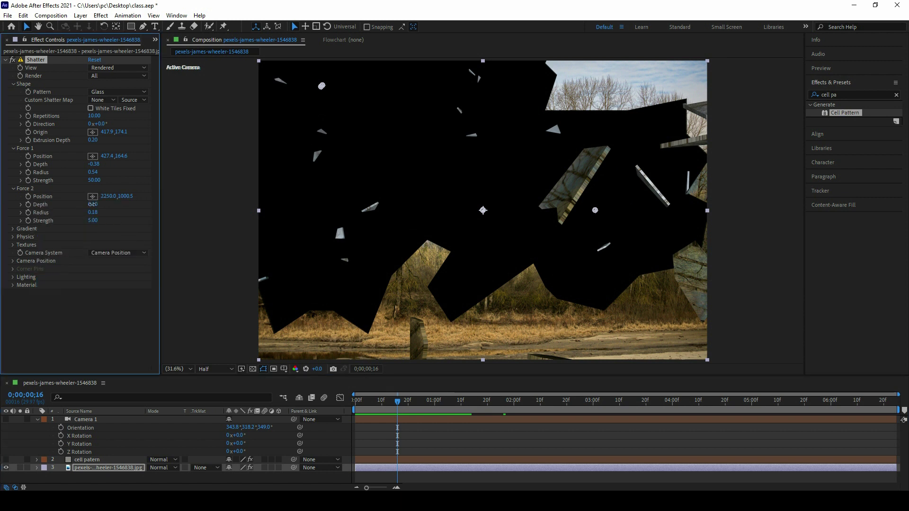
{"action": "type", "text": "0"}
{"action": "key", "text": "Return"}
{"action": "key", "text": "space"}
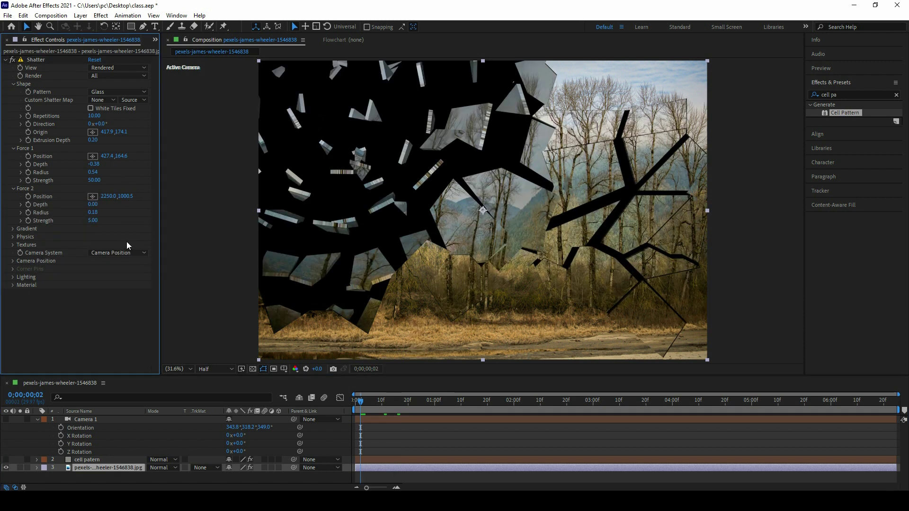
Expand Shatter's Gradient settings and add a full-frame solid layer named gradient to the composition.
{"action": "left_click", "coordinate": [14, 229]}
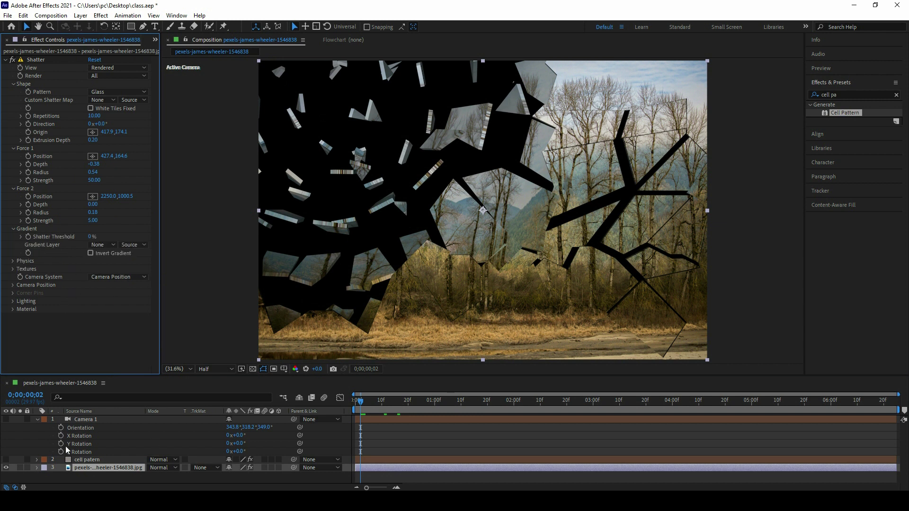
{"action": "left_click", "coordinate": [38, 420]}
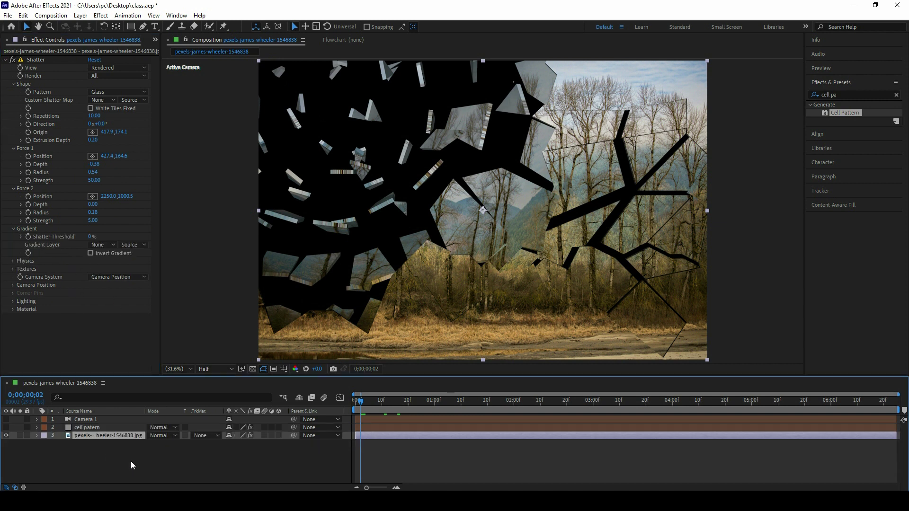
{"action": "right_click", "coordinate": [160, 450]}
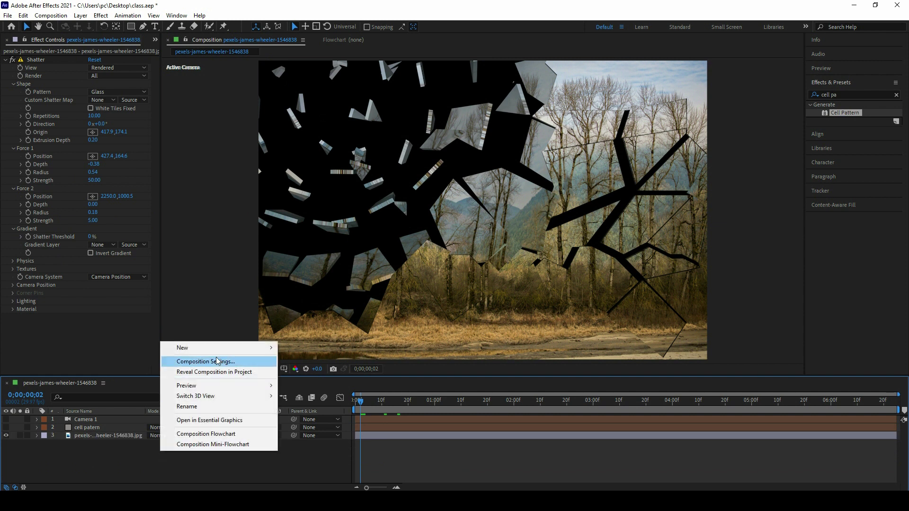
{"action": "mouse_move", "coordinate": [198, 349]}
{"action": "left_click", "coordinate": [303, 372]}
{"action": "type", "text": "gradient"}
{"action": "left_click", "coordinate": [592, 327]}
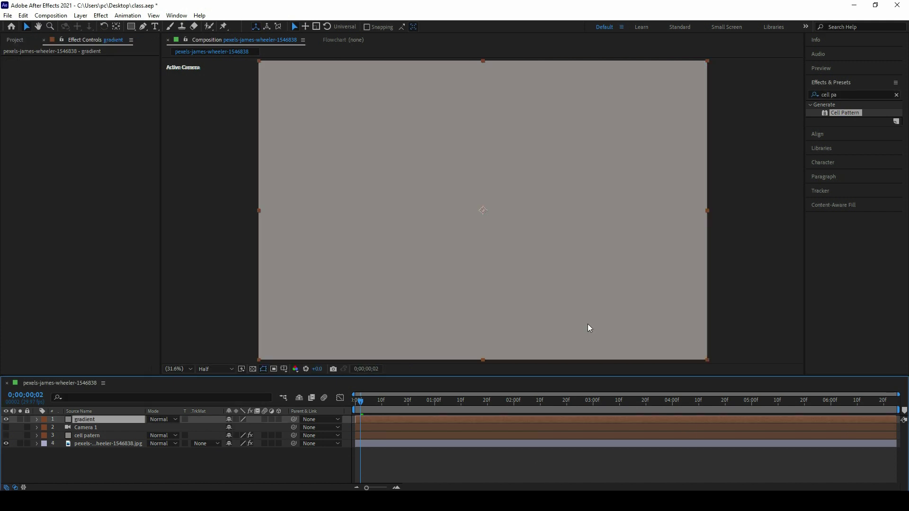
Find the Gradient Ramp effect and apply it to the gradient layer.
{"action": "left_click", "coordinate": [842, 95]}
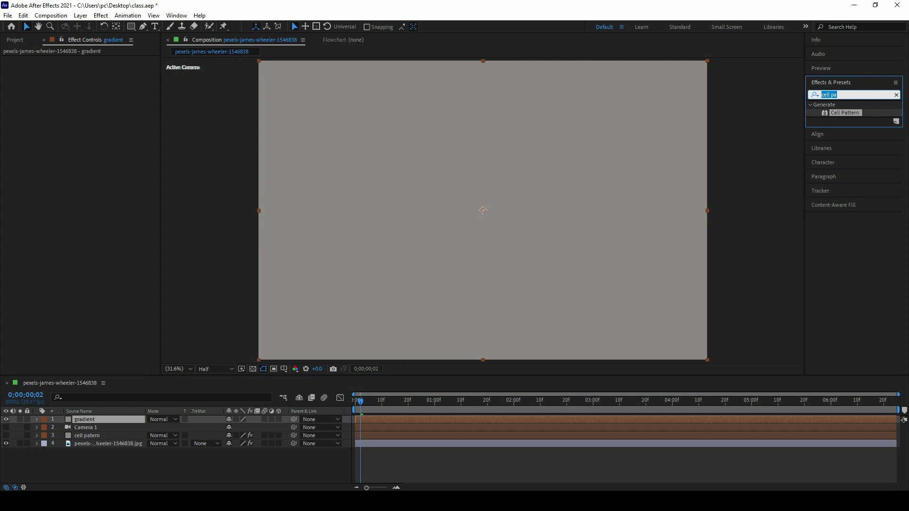
{"action": "type", "text": "gradi"}
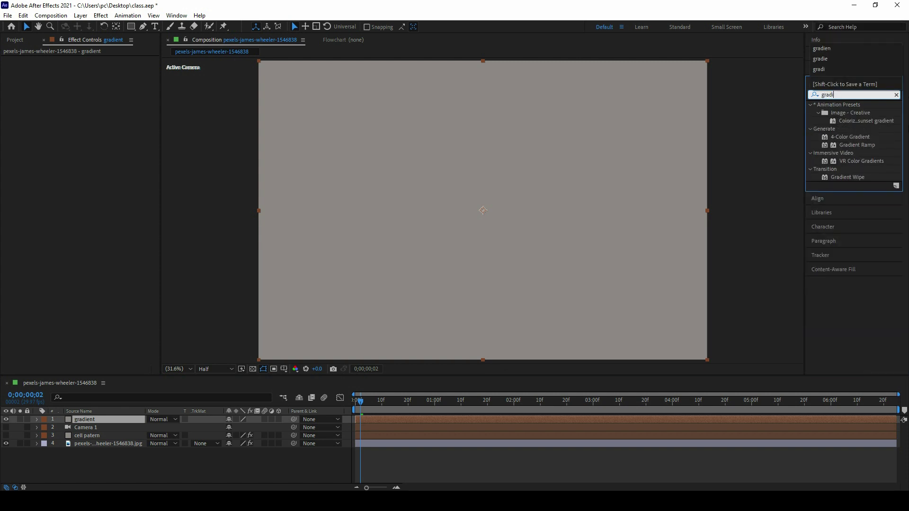
{"action": "left_click_drag", "start_coordinate": [848, 144], "coordinate": [87, 416]}
Make the ramp radial, centred on the frame with swapped colors so the middle is white, and hide the gradient layer.
{"action": "left_click", "coordinate": [119, 99]}
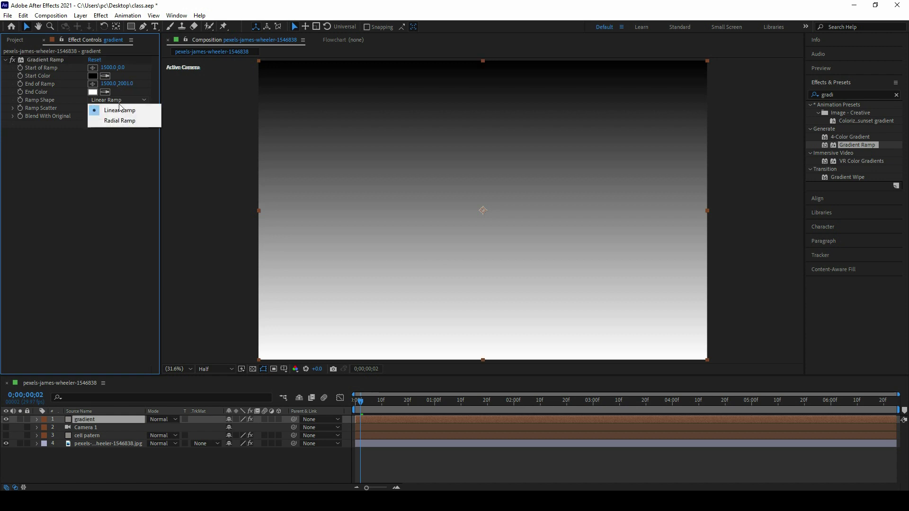
{"action": "left_click", "coordinate": [120, 122]}
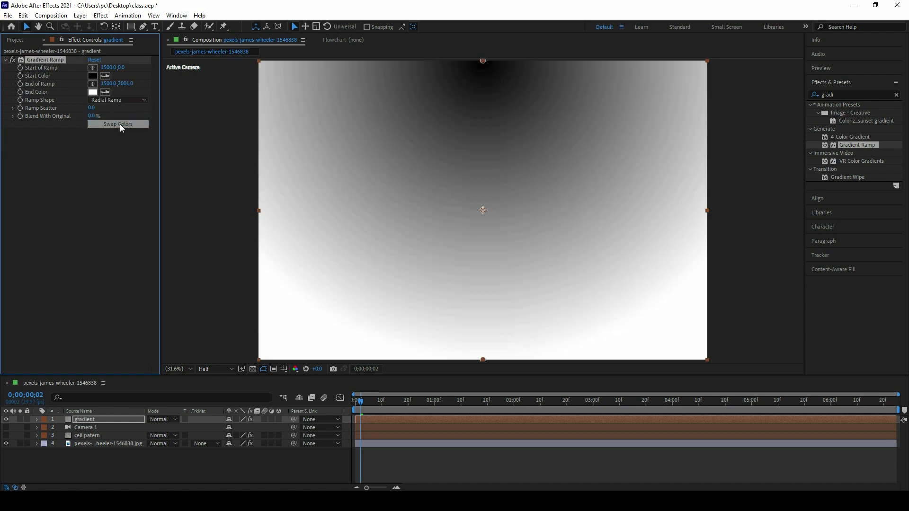
{"action": "left_click_drag", "start_coordinate": [484, 61], "coordinate": [483, 210]}
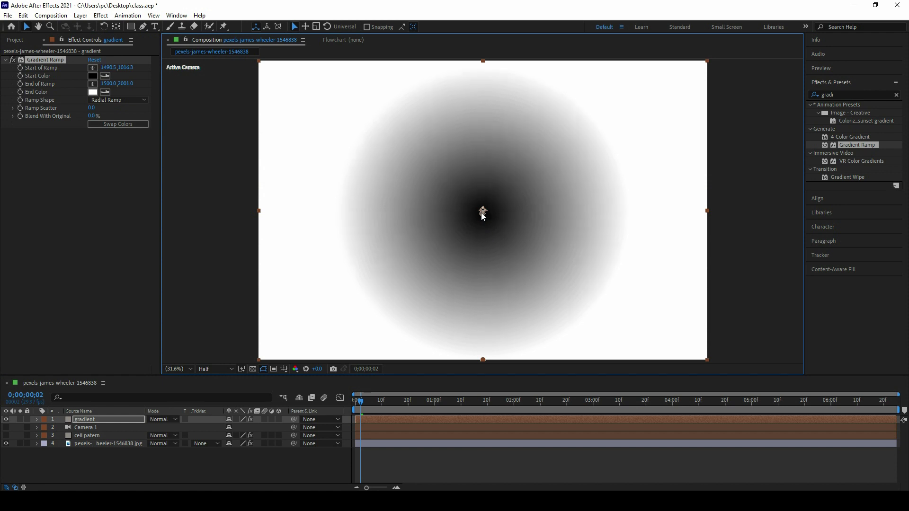
{"action": "left_click", "coordinate": [111, 123]}
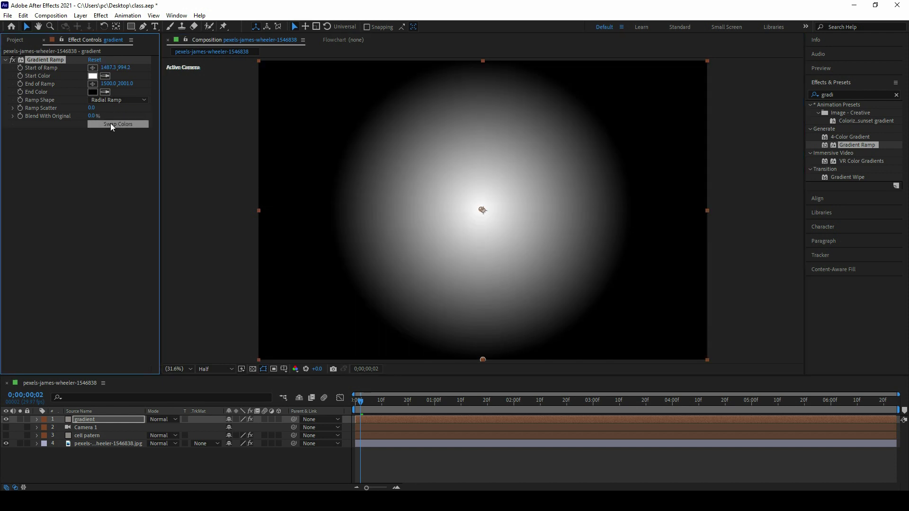
{"action": "left_click", "coordinate": [6, 420]}
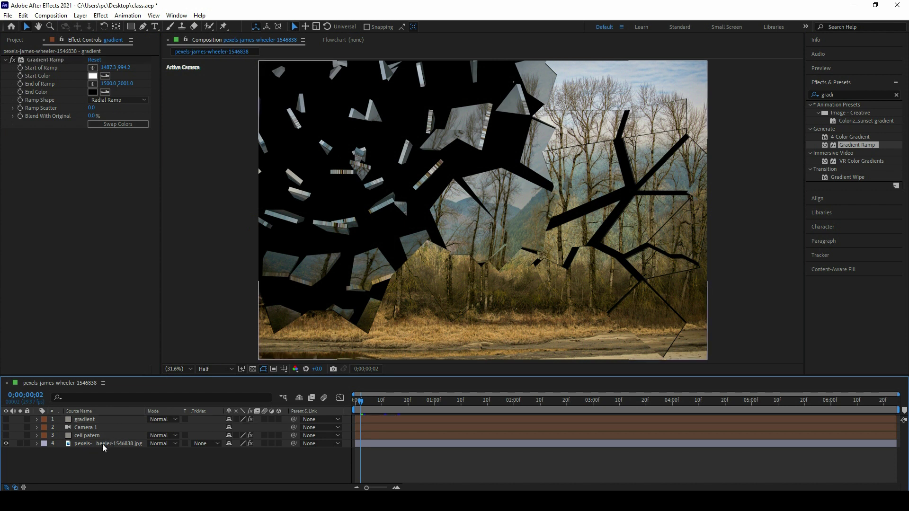
Use the gradient layer with Effects & Masks as the photo's Shatter Gradient Layer and set the Shatter Threshold to 100%.
{"action": "left_click", "coordinate": [102, 444]}
{"action": "left_click", "coordinate": [100, 242]}
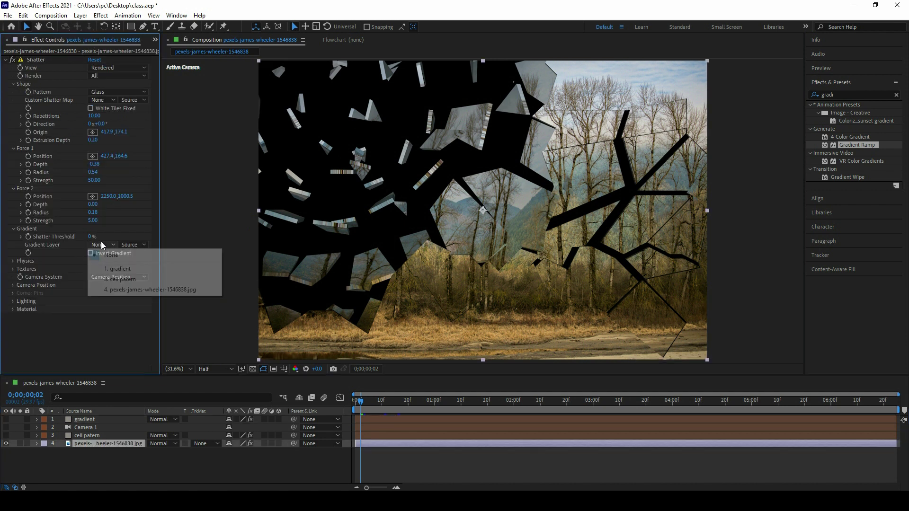
{"action": "left_click", "coordinate": [120, 269]}
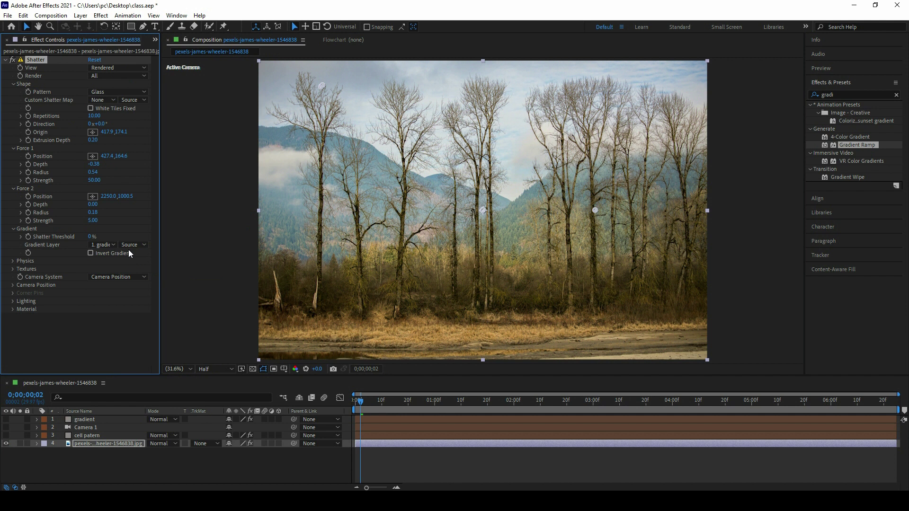
{"action": "left_click", "coordinate": [141, 245]}
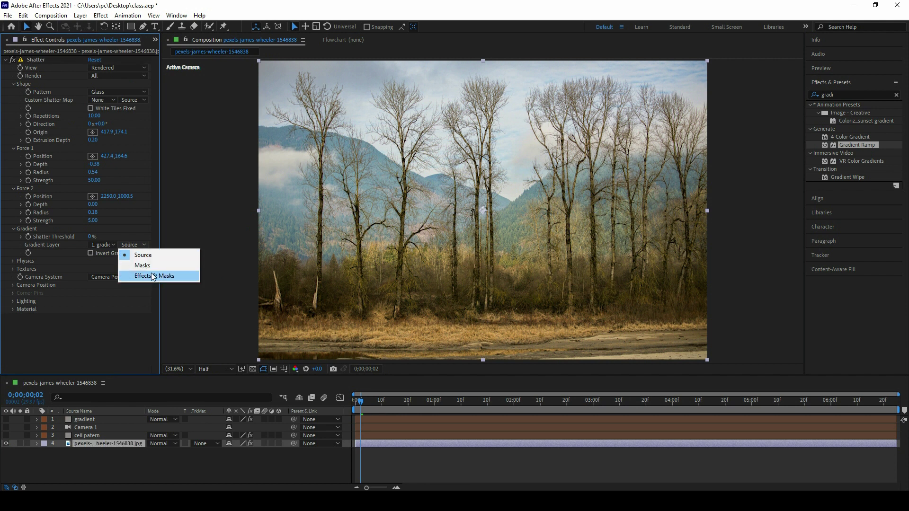
{"action": "left_click", "coordinate": [153, 276]}
{"action": "left_click", "coordinate": [353, 404]}
{"action": "mouse_move", "coordinate": [353, 405]}
{"action": "left_mouse_down"}
{"action": "mouse_move", "coordinate": [440, 407]}
{"action": "mouse_move", "coordinate": [354, 397]}
{"action": "mouse_move", "coordinate": [370, 402]}
{"action": "left_mouse_up"}
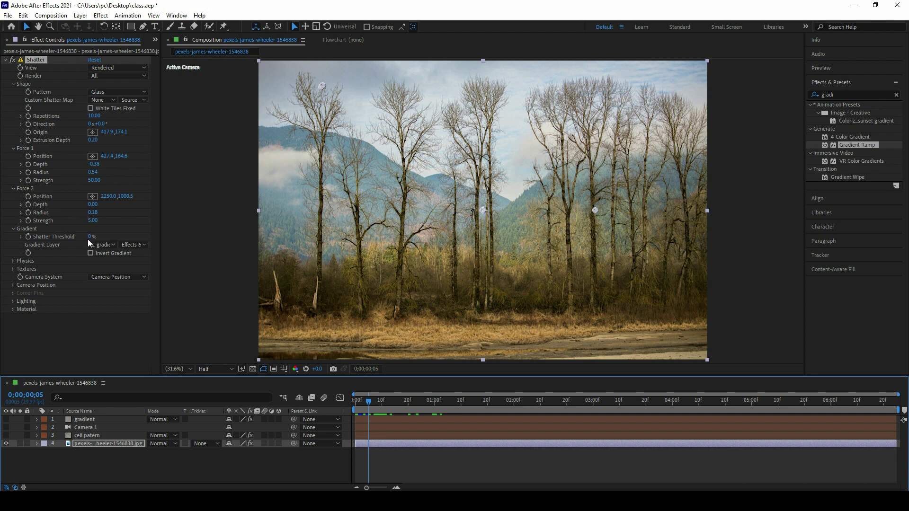
{"action": "left_click_drag", "start_coordinate": [91, 237], "coordinate": [146, 222]}
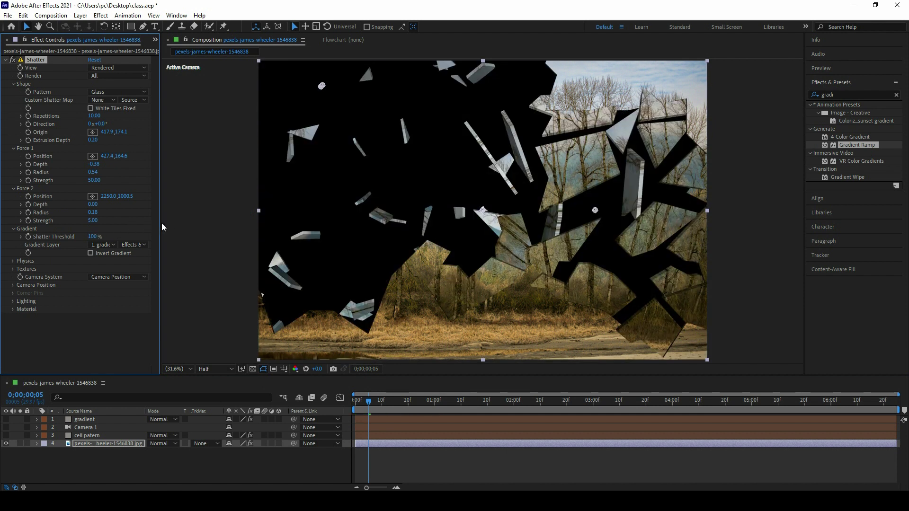
Try moving the gradient layer's ramp start point to the right of the frame's centre.
{"action": "left_click", "coordinate": [6, 420]}
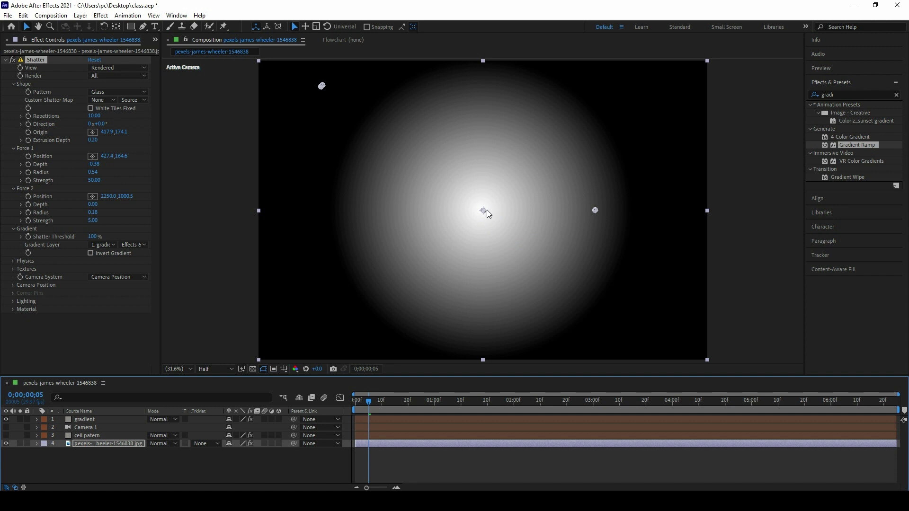
{"action": "left_click", "coordinate": [100, 420]}
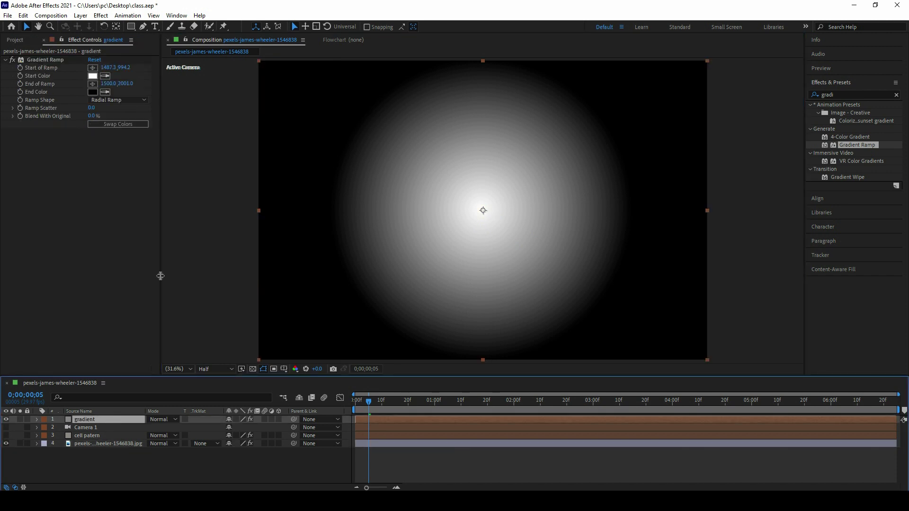
{"action": "left_click", "coordinate": [35, 61]}
{"action": "left_click_drag", "start_coordinate": [484, 211], "coordinate": [566, 203]}
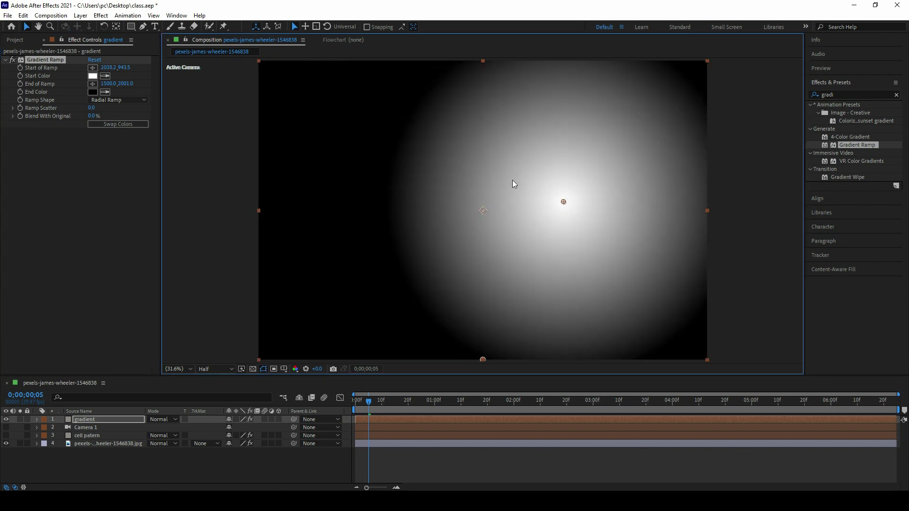
{"action": "key", "text": "ctrl+z"}
{"action": "left_click", "coordinate": [6, 420]}
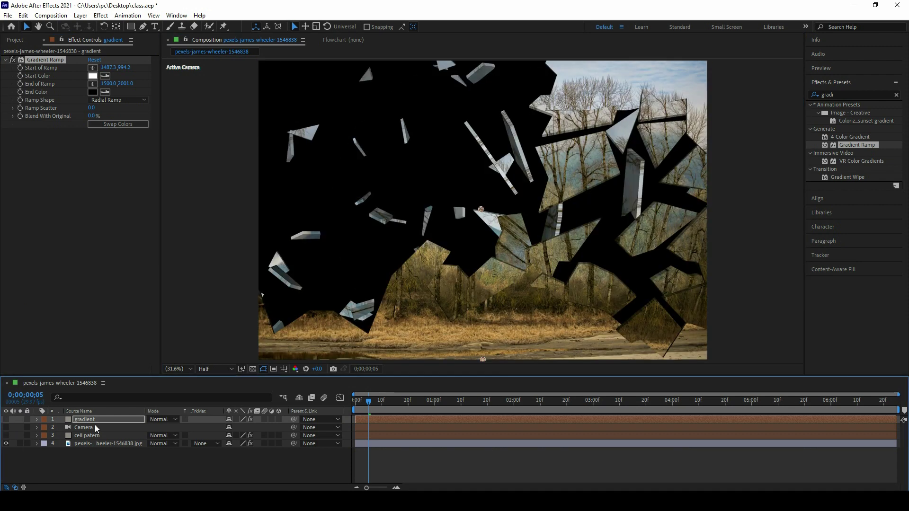
Set the photo's Shatter Threshold to 74%, and then to 91% with Invert Gradient enabled.
{"action": "left_click", "coordinate": [92, 445]}
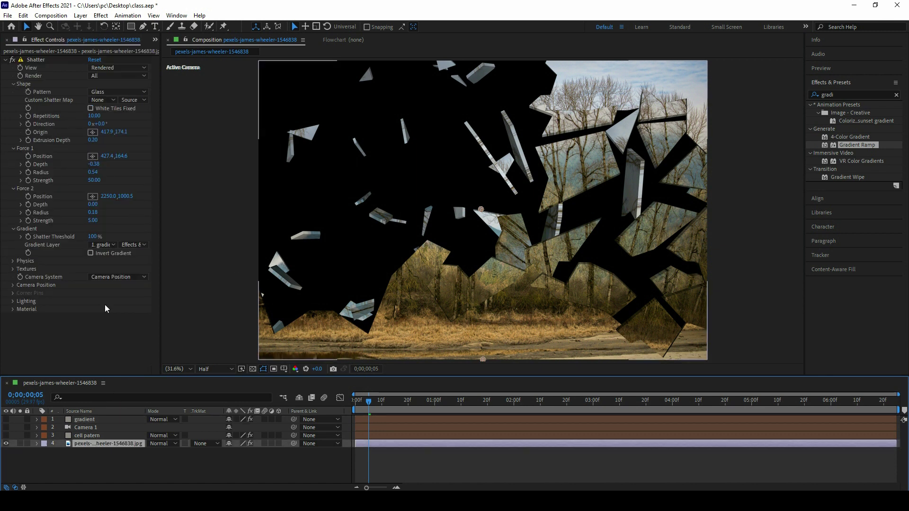
{"action": "left_click", "coordinate": [94, 236]}
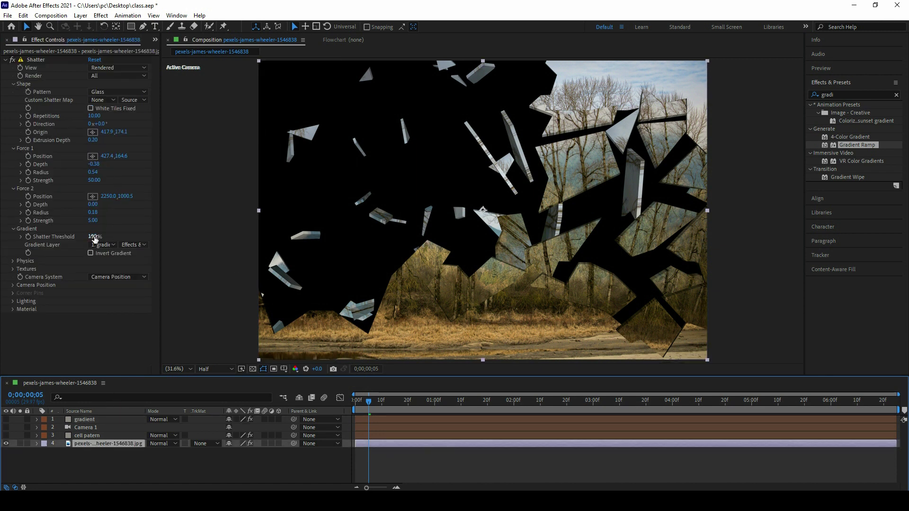
{"action": "type", "text": "74"}
{"action": "key", "text": "Return"}
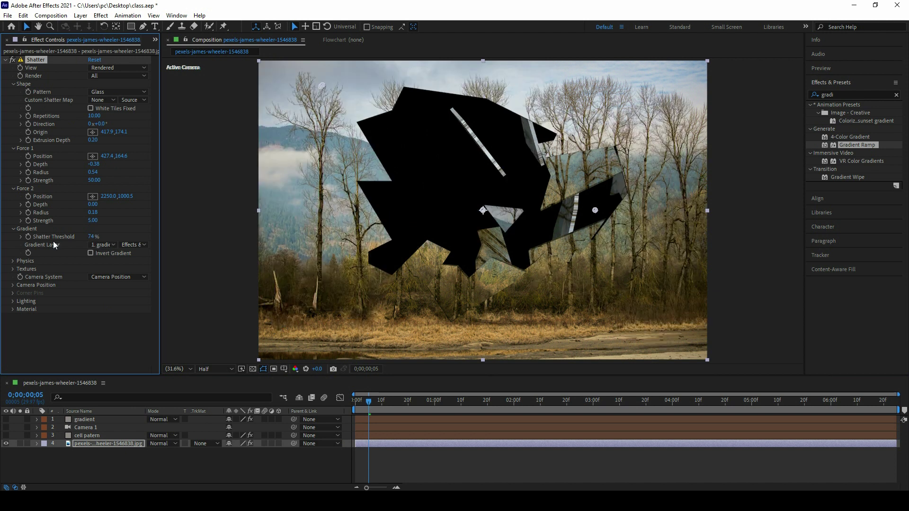
{"action": "left_click_drag", "start_coordinate": [89, 237], "coordinate": [97, 237]}
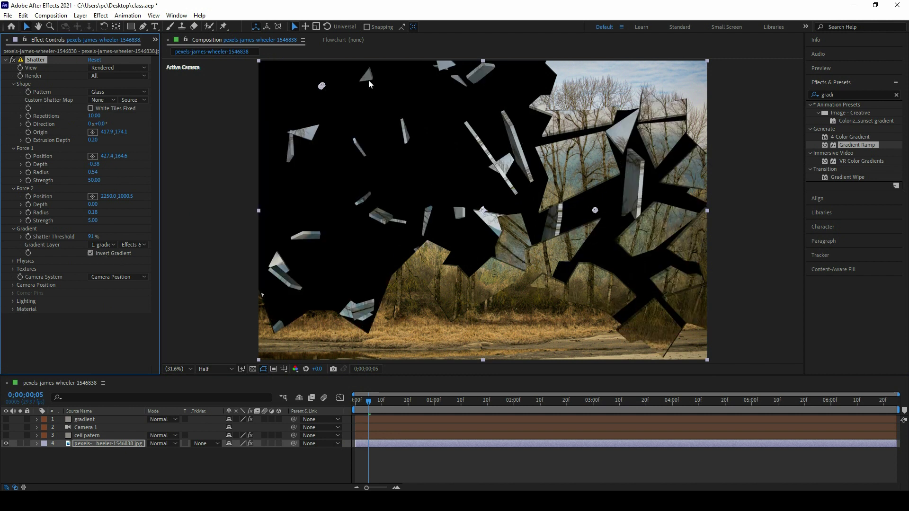
Set the Gradient Layer to None and reset the Shatter Threshold to its default.
{"action": "left_click", "coordinate": [102, 245]}
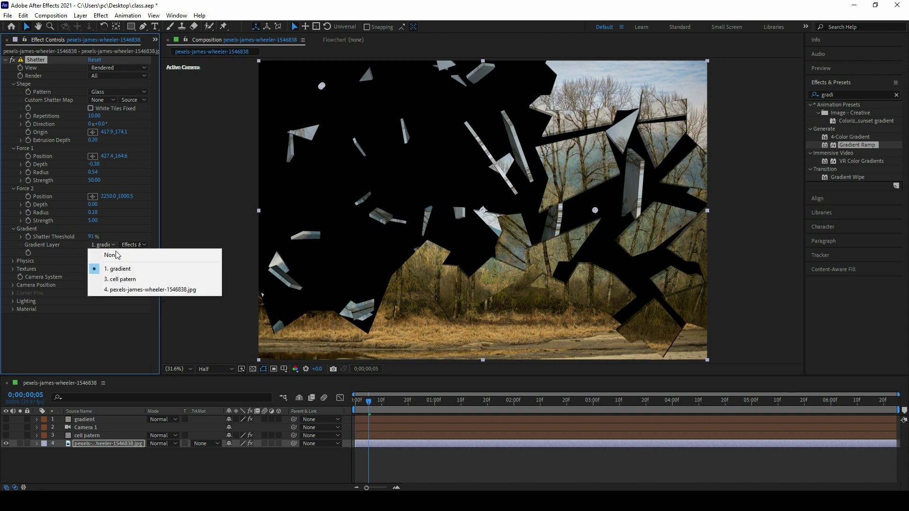
{"action": "left_click", "coordinate": [100, 251]}
{"action": "right_click", "coordinate": [59, 236]}
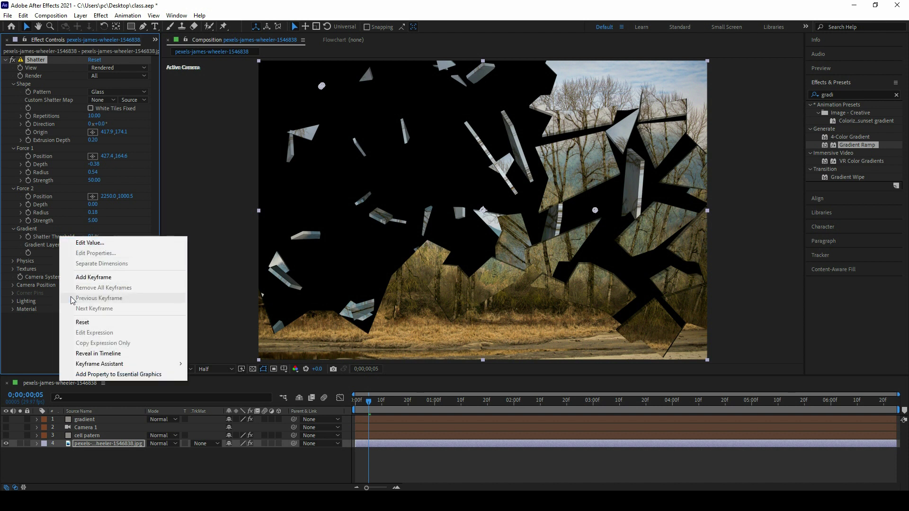
{"action": "left_click", "coordinate": [87, 321]}
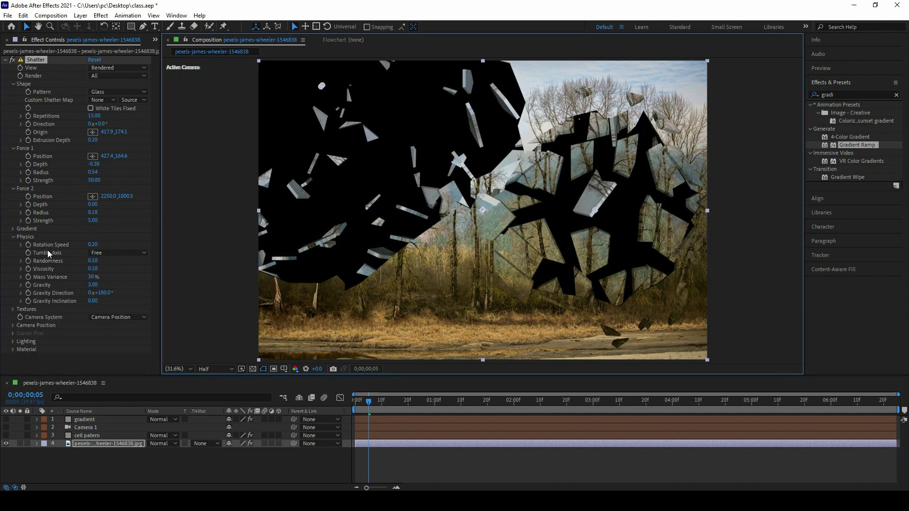
Set the Physics Rotation Speed to 1.00 and the glass pattern's Direction to 65°.
{"action": "left_click_drag", "start_coordinate": [91, 245], "coordinate": [113, 243]}
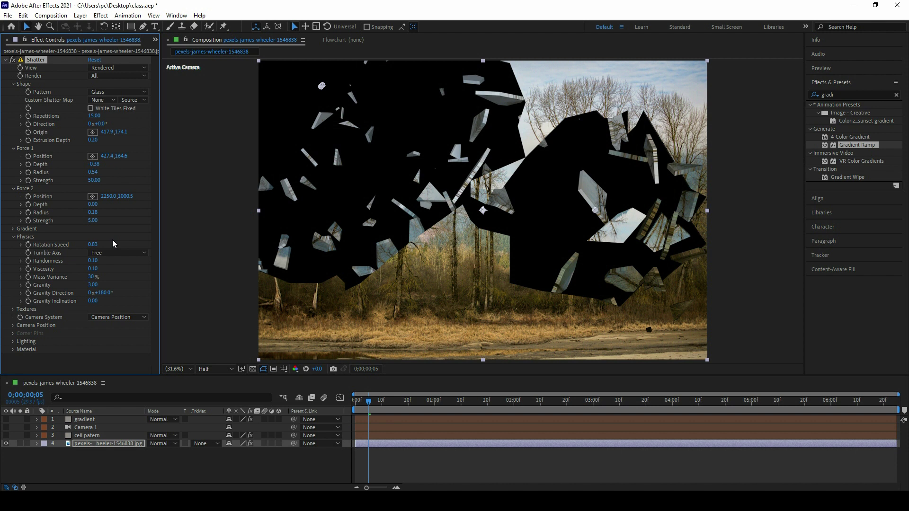
{"action": "left_click", "coordinate": [93, 244]}
{"action": "type", "text": "1"}
{"action": "key", "text": "Return"}
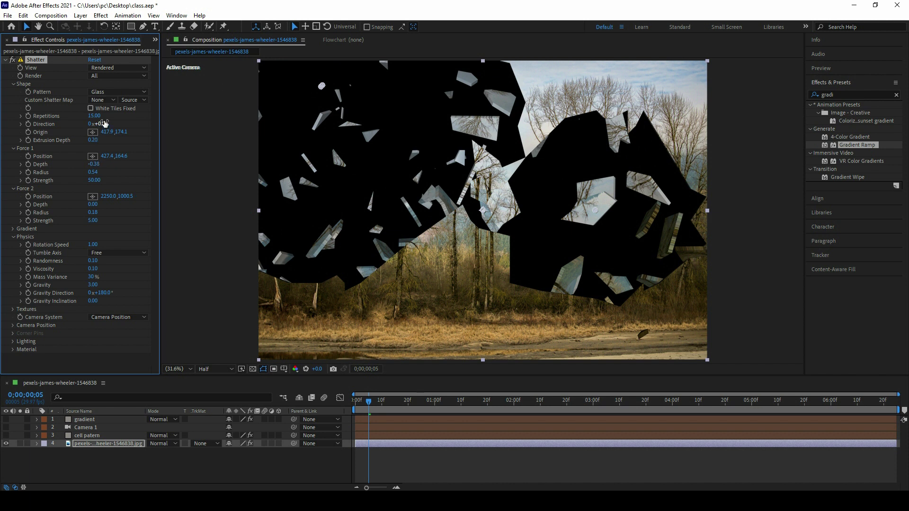
{"action": "left_click_drag", "start_coordinate": [103, 124], "coordinate": [126, 116]}
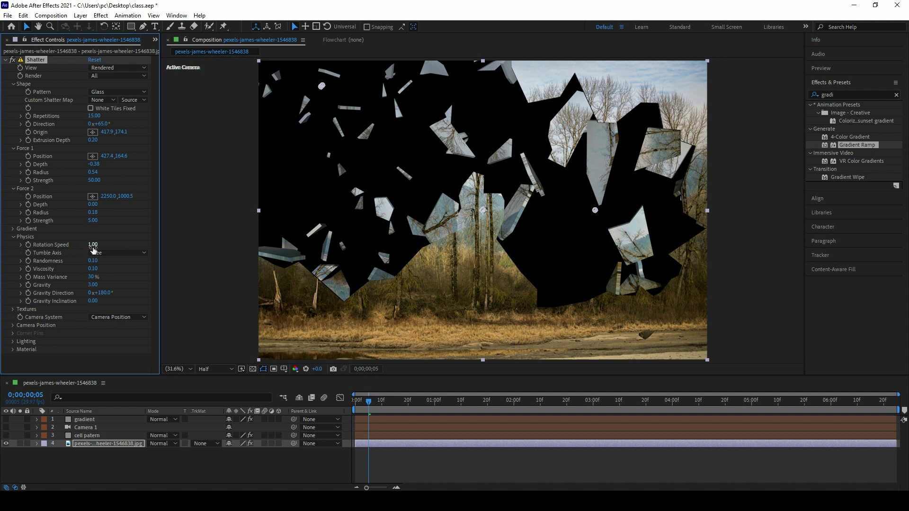
Try the X, Y and XY options for the Shatter Tumble Axis, and return it to Free.
{"action": "left_click", "coordinate": [118, 253]}
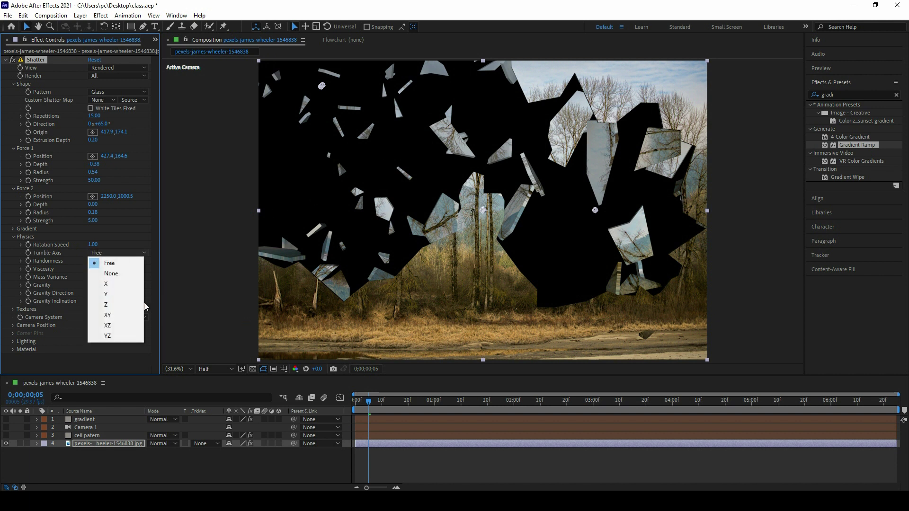
{"action": "left_click", "coordinate": [109, 284]}
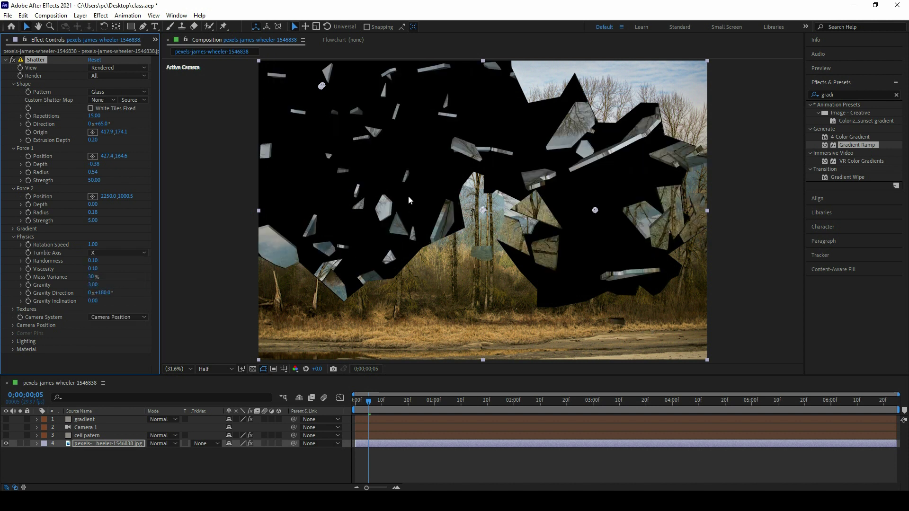
{"action": "left_click", "coordinate": [110, 252]}
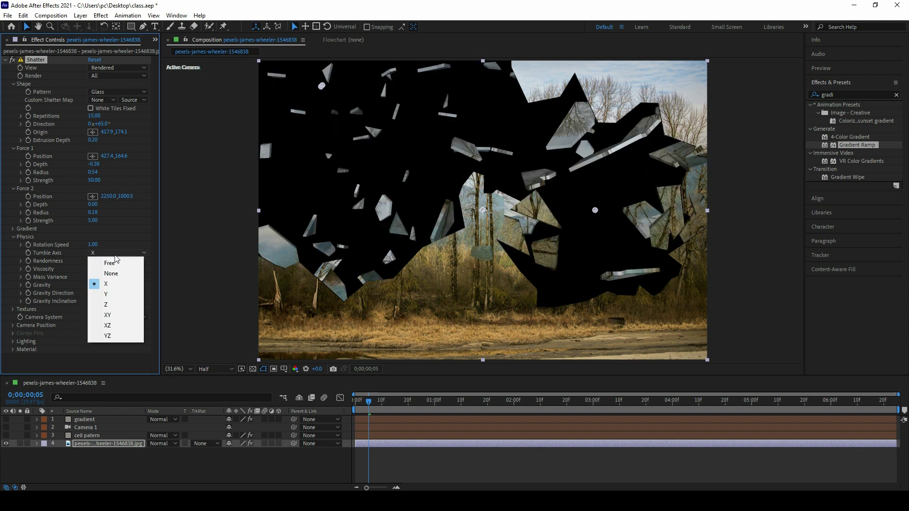
{"action": "left_click", "coordinate": [113, 294]}
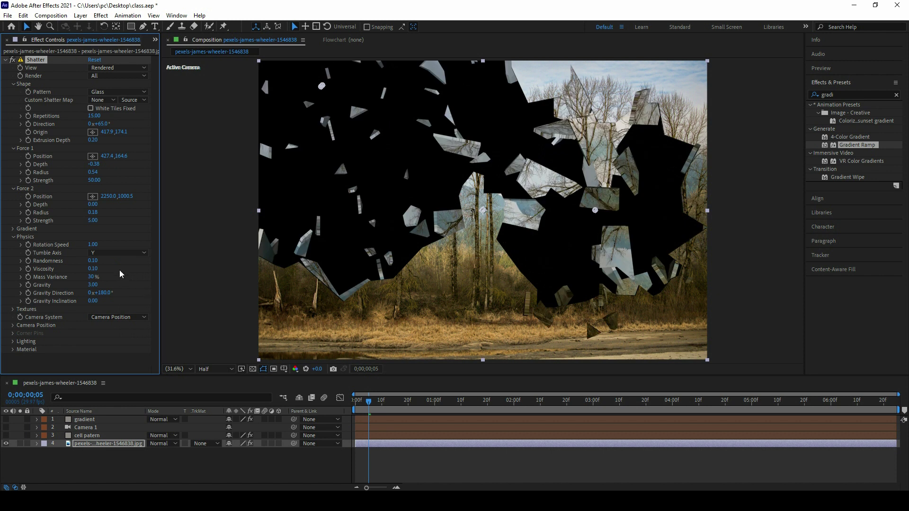
{"action": "left_click", "coordinate": [116, 253]}
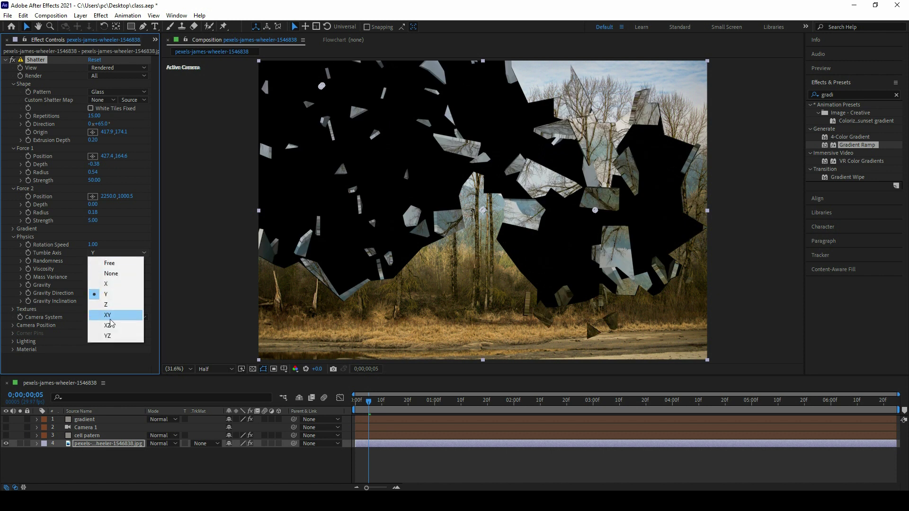
{"action": "left_click", "coordinate": [110, 319]}
{"action": "left_click", "coordinate": [116, 253]}
{"action": "left_click", "coordinate": [112, 263]}
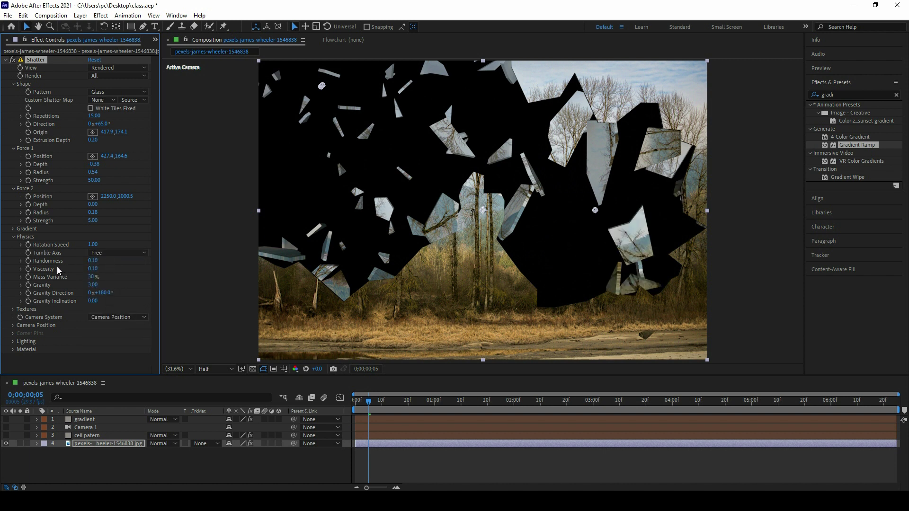
Try a Physics Randomness of 0.33, preview the animation from the start, and reset Randomness to its default.
{"action": "left_click_drag", "start_coordinate": [93, 265], "coordinate": [104, 264]}
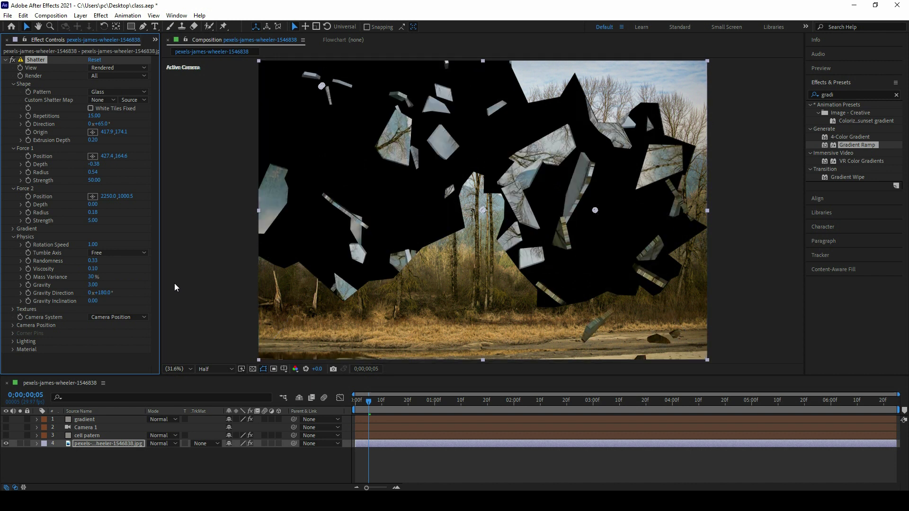
{"action": "key", "text": "Home"}
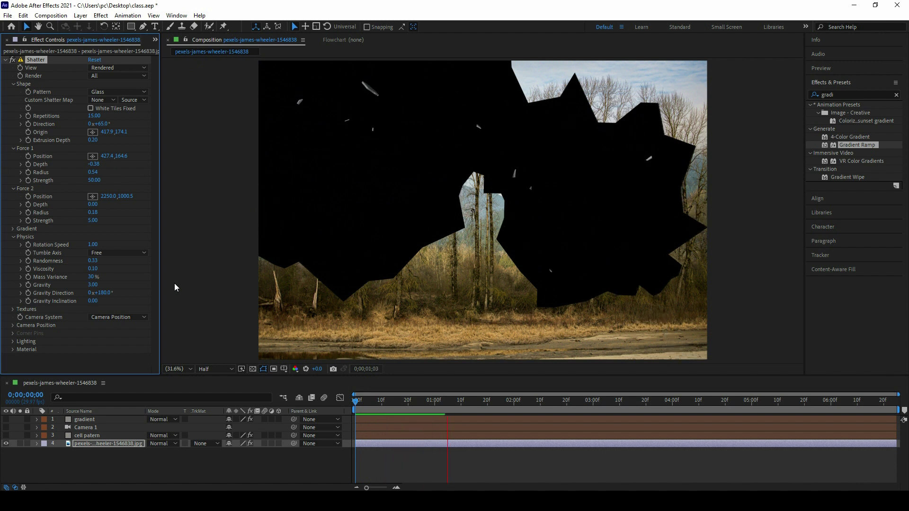
{"action": "right_click", "coordinate": [56, 261]}
{"action": "left_click", "coordinate": [77, 347]}
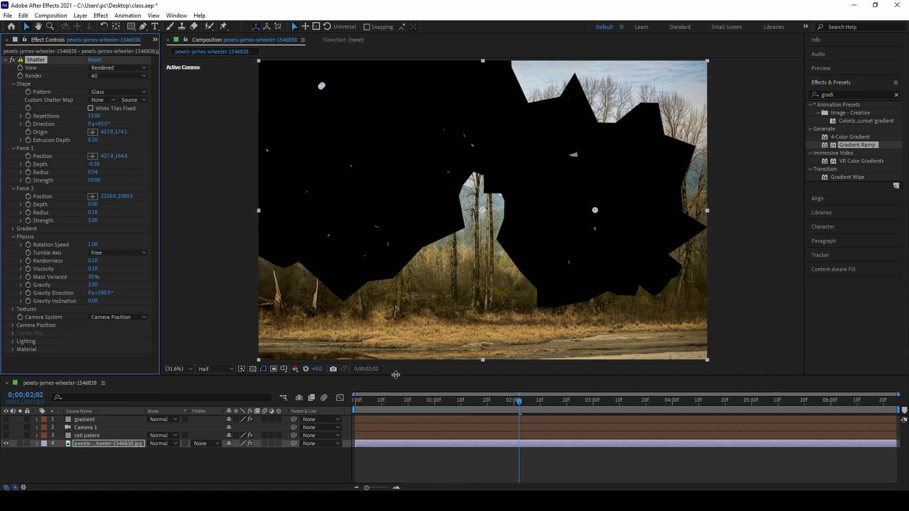
Try a Viscosity of 1.00 at frame 15, preview the shatter from the start, and reset Viscosity to its default.
{"action": "left_click", "coordinate": [398, 401]}
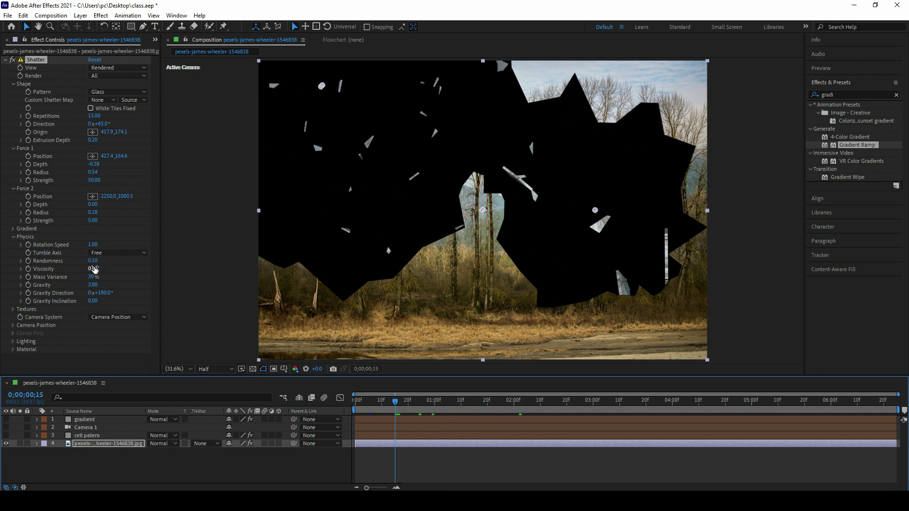
{"action": "left_click_drag", "start_coordinate": [92, 268], "coordinate": [161, 265]}
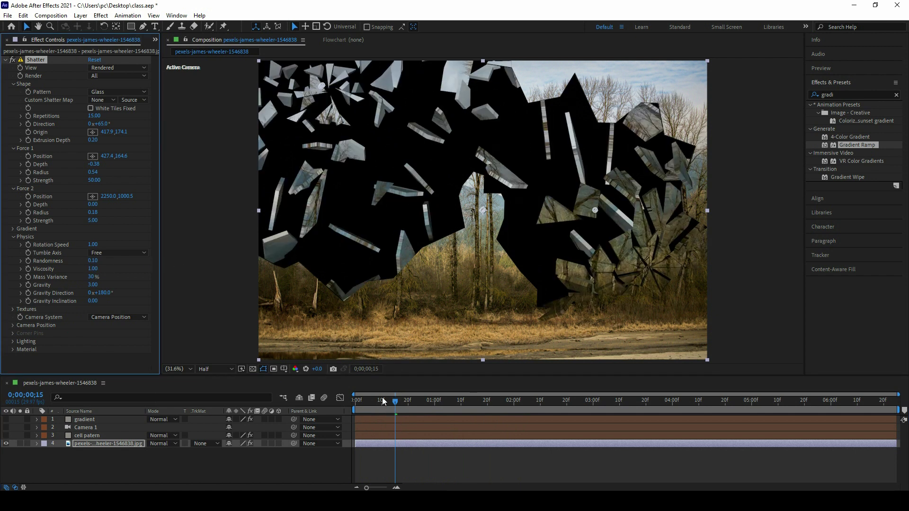
{"action": "left_click", "coordinate": [352, 403]}
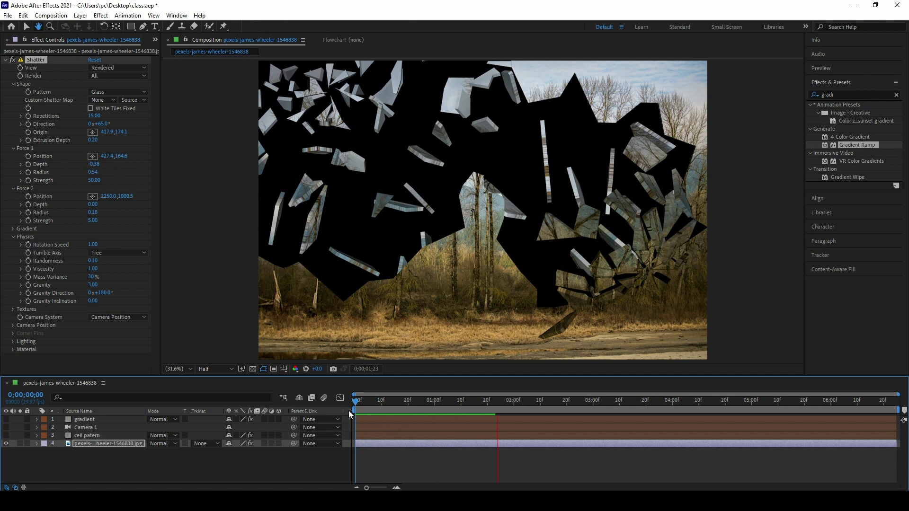
{"action": "key", "text": "space"}
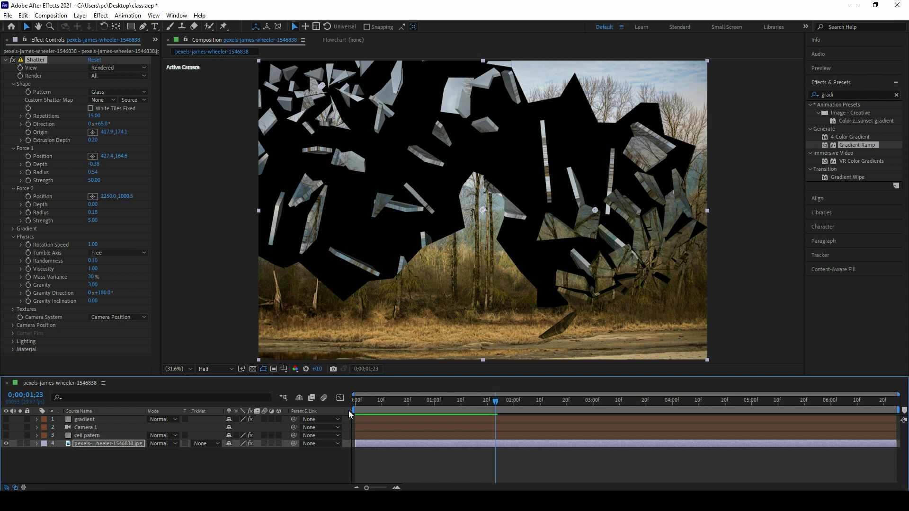
{"action": "key", "text": "space"}
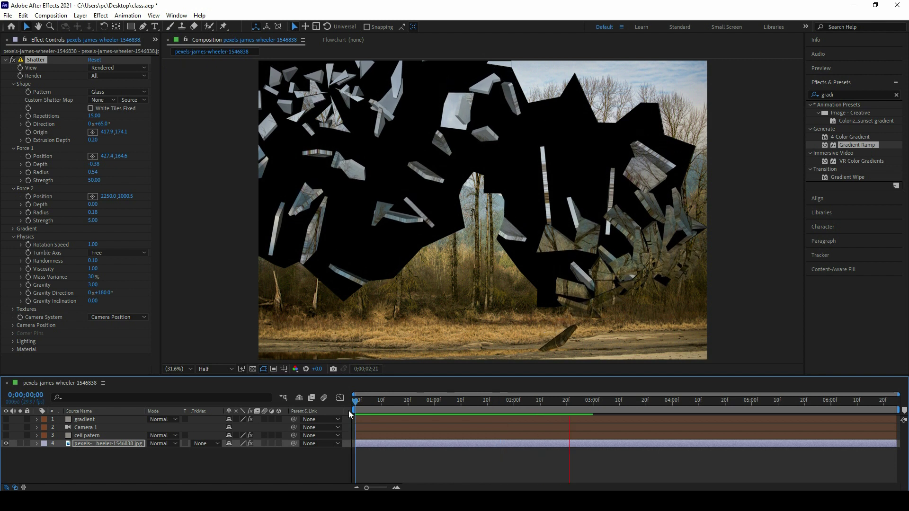
{"action": "right_click", "coordinate": [53, 274]}
{"action": "left_click", "coordinate": [75, 357]}
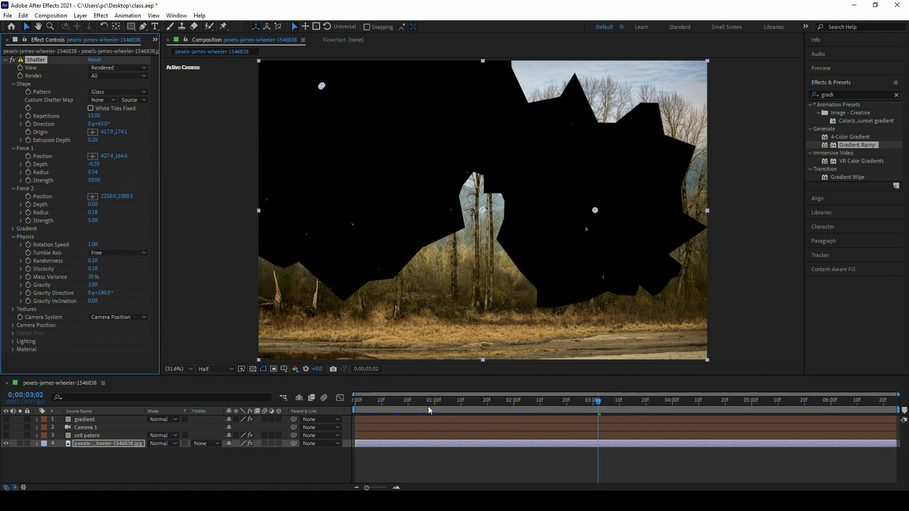
Try a Mass Variance of 100% around the one-second mark and preview the falling pieces from the start.
{"action": "mouse_move", "coordinate": [426, 403]}
{"action": "left_mouse_down"}
{"action": "mouse_move", "coordinate": [408, 402]}
{"action": "mouse_move", "coordinate": [440, 403]}
{"action": "left_mouse_up"}
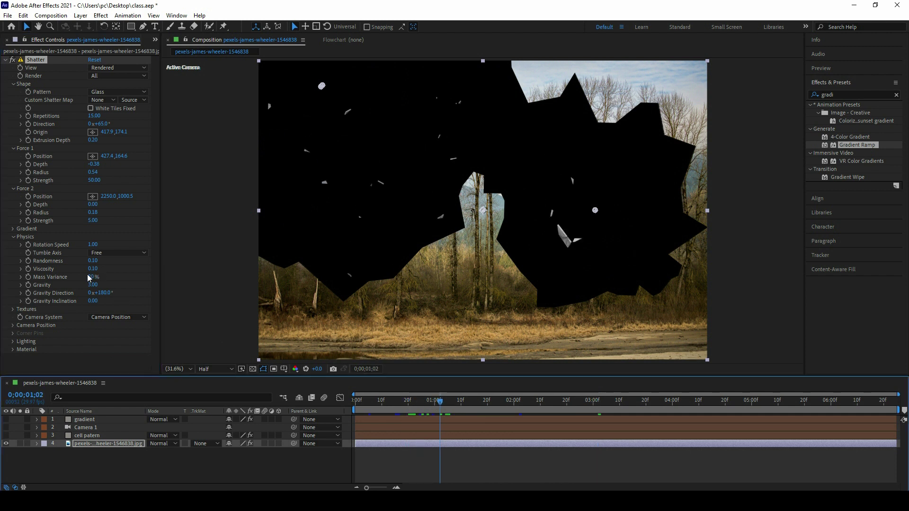
{"action": "left_click_drag", "start_coordinate": [92, 277], "coordinate": [189, 280]}
{"action": "left_click", "coordinate": [405, 407]}
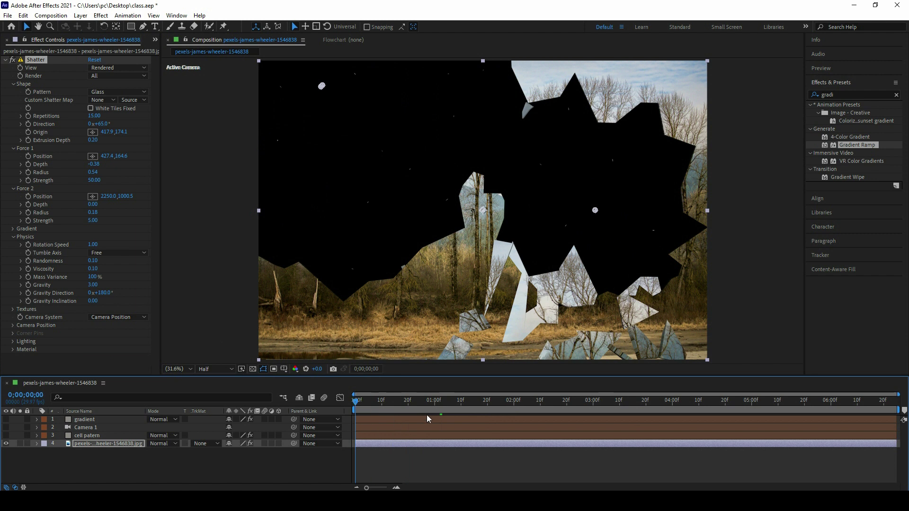
{"action": "key", "text": "Home"}
{"action": "key", "text": "space"}
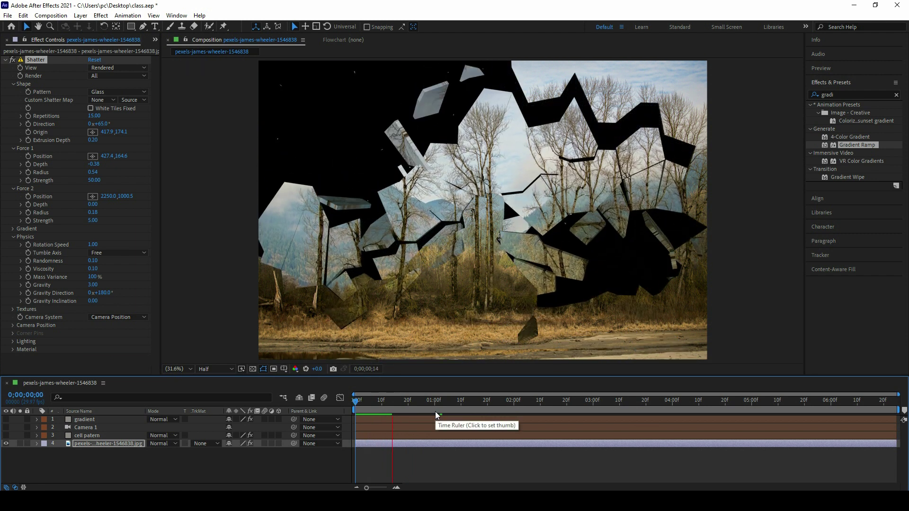
{"action": "key", "text": "space"}
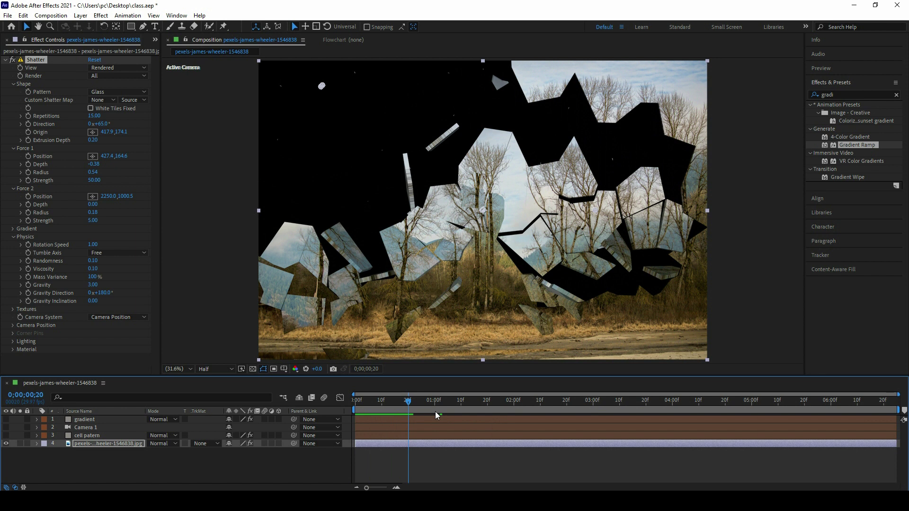
Replay the shatter from the first frame and reset the Mass Variance to its default.
{"action": "key", "text": "Home"}
{"action": "key", "text": "space"}
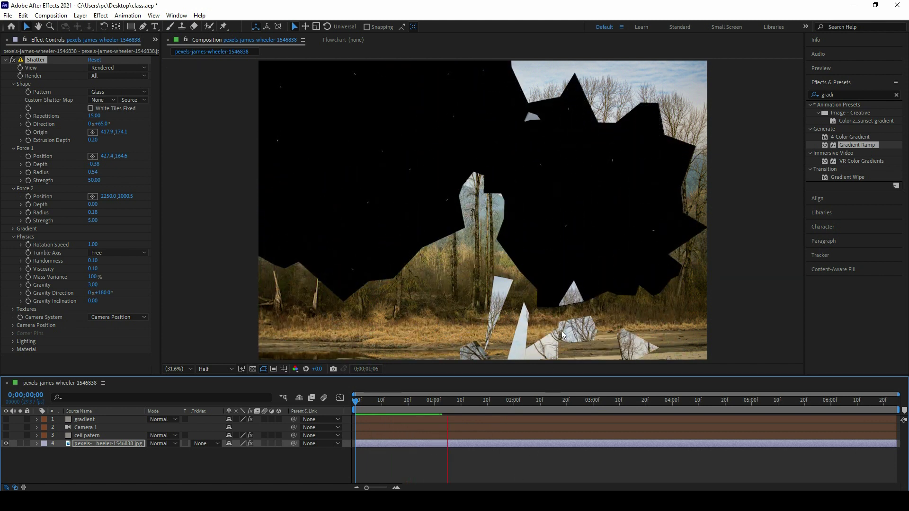
{"action": "key", "text": "space"}
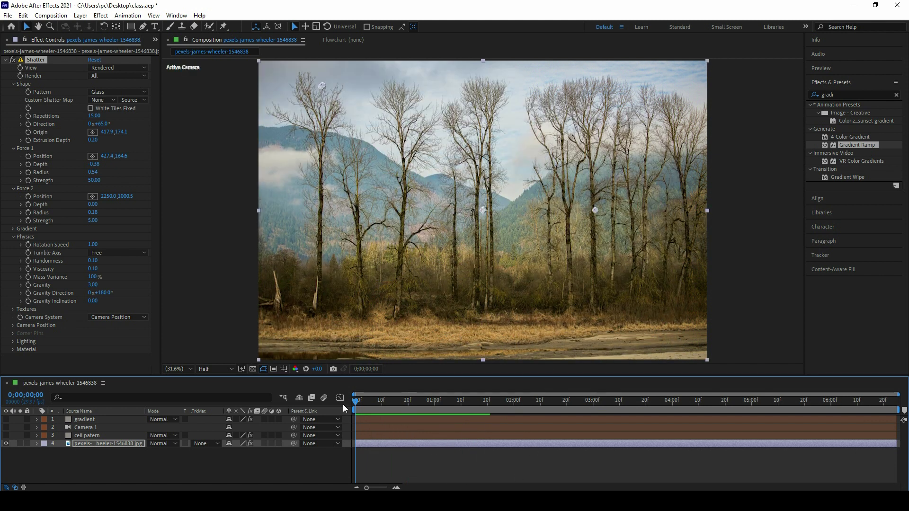
{"action": "key", "text": "space"}
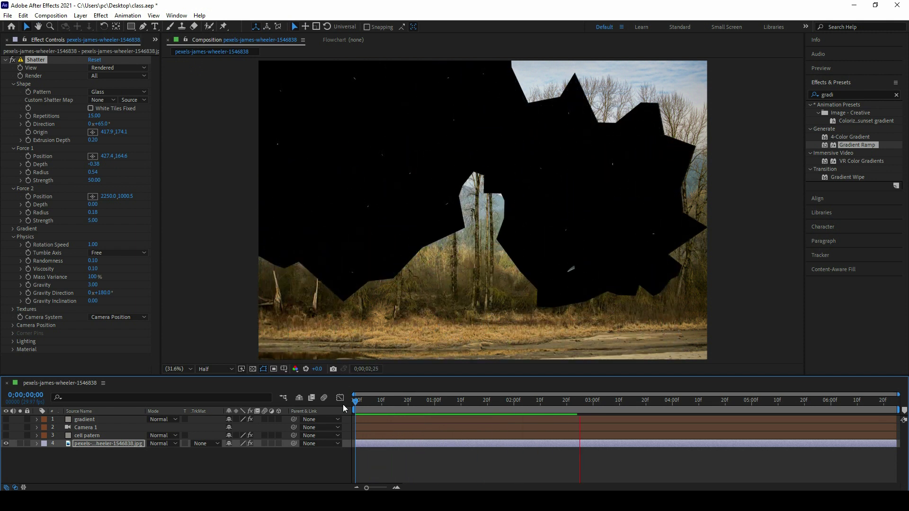
{"action": "key", "text": "space"}
{"action": "right_click", "coordinate": [58, 278]}
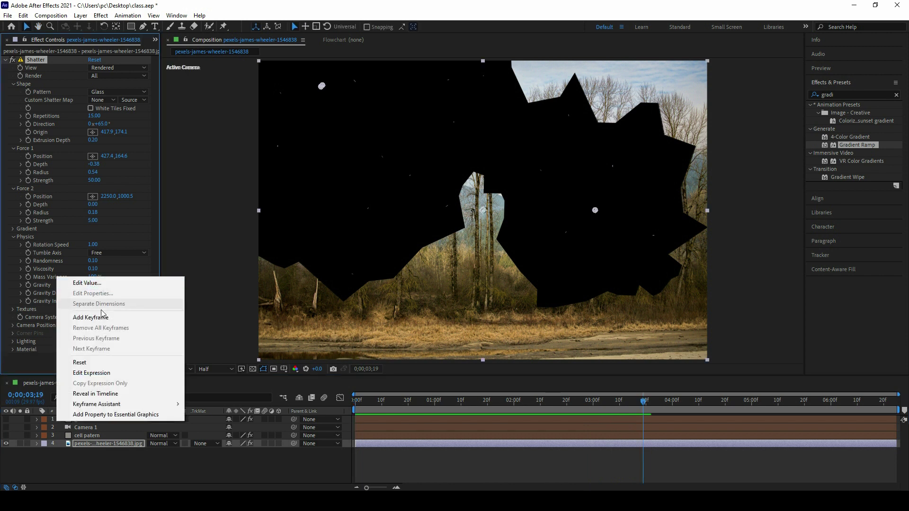
{"action": "left_click", "coordinate": [103, 362]}
Set the Physics Gravity to 17.10 at 0;00;01;13 and preview the animation from the start.
{"action": "left_click", "coordinate": [469, 401]}
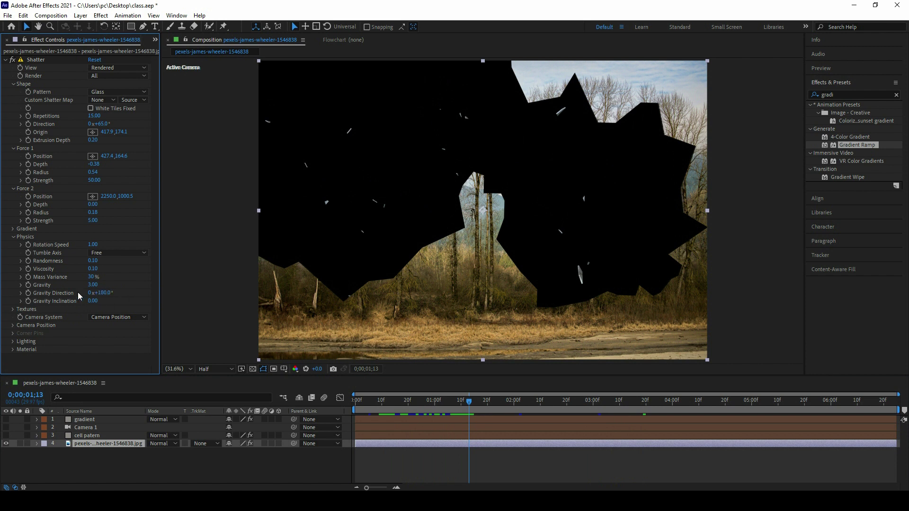
{"action": "left_click_drag", "start_coordinate": [93, 285], "coordinate": [170, 296]}
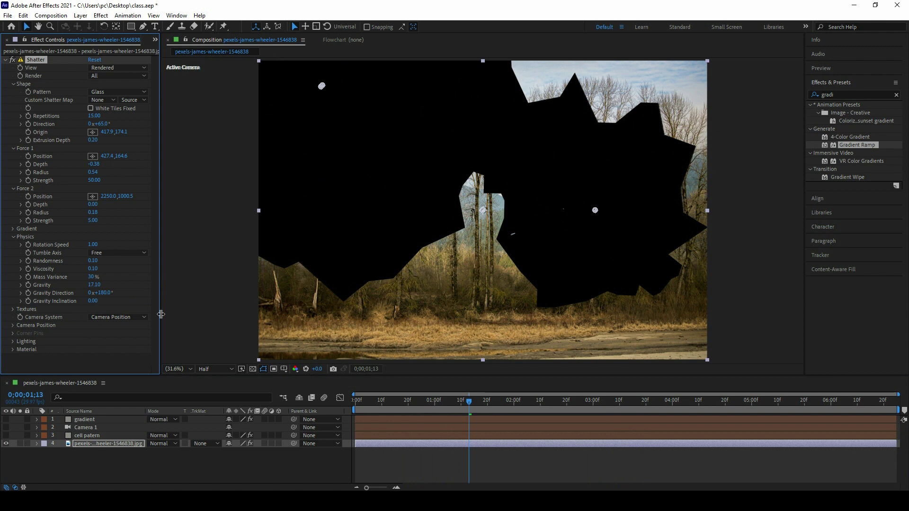
{"action": "key", "text": "Home"}
{"action": "key", "text": "space"}
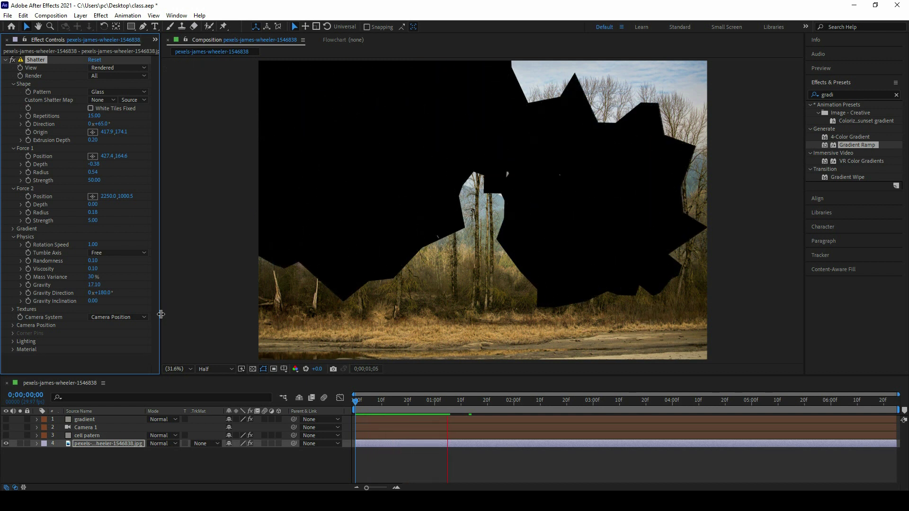
{"action": "key", "text": "space"}
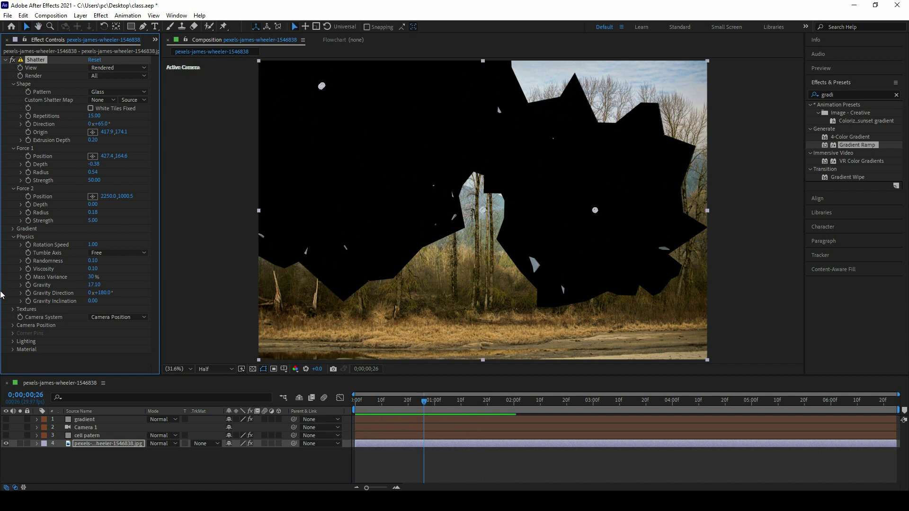
Set the Gravity Direction to -180° and preview the shatter from the start.
{"action": "left_click", "coordinate": [104, 294]}
{"action": "type", "text": "-180"}
{"action": "key", "text": "Return"}
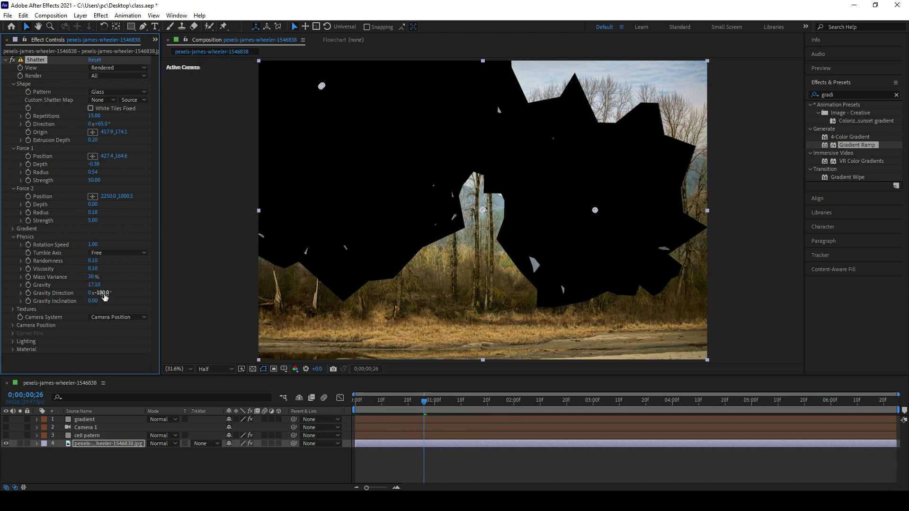
{"action": "key", "text": "Home"}
{"action": "key", "text": "space"}
Set the Gravity Direction to 82° and then to 1x+90°, and preview the shatter from the start.
{"action": "left_click_drag", "start_coordinate": [104, 294], "coordinate": [235, 290]}
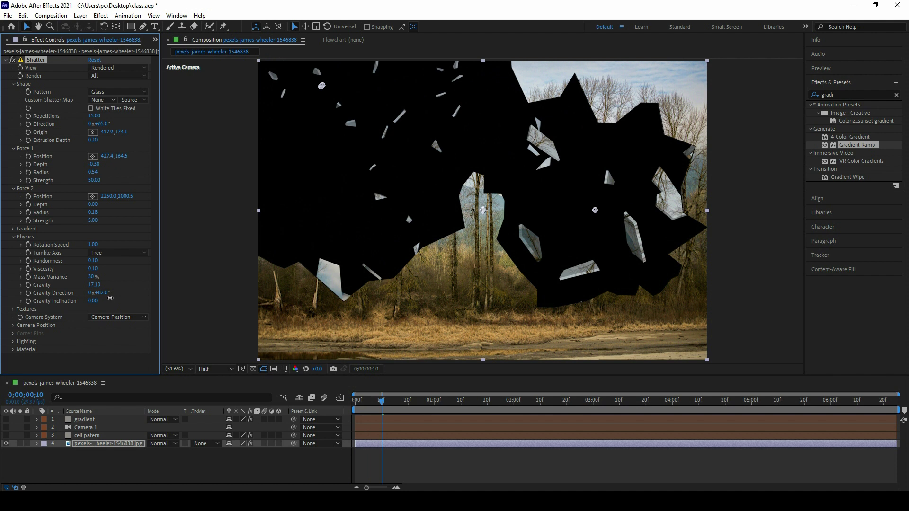
{"action": "left_click_drag", "start_coordinate": [110, 297], "coordinate": [237, 298]}
{"action": "key", "text": "space"}
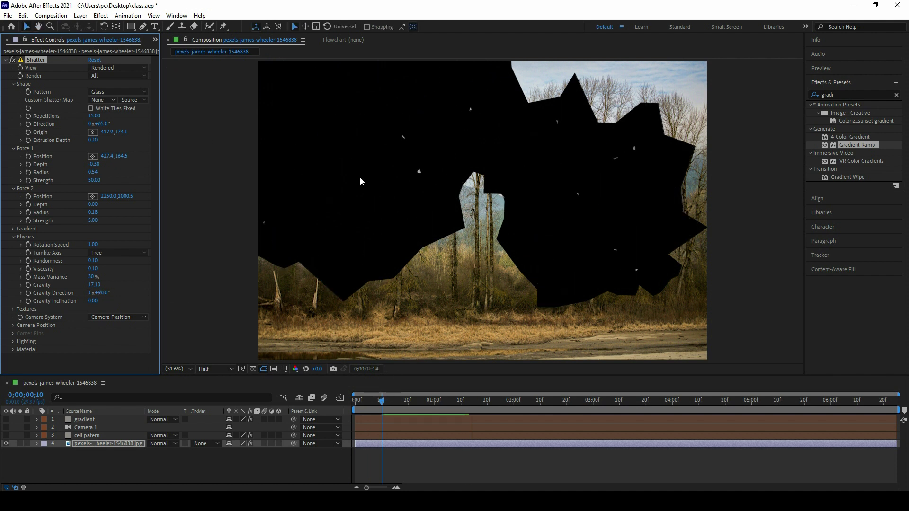
{"action": "left_click", "coordinate": [373, 416]}
{"action": "key", "text": "Home"}
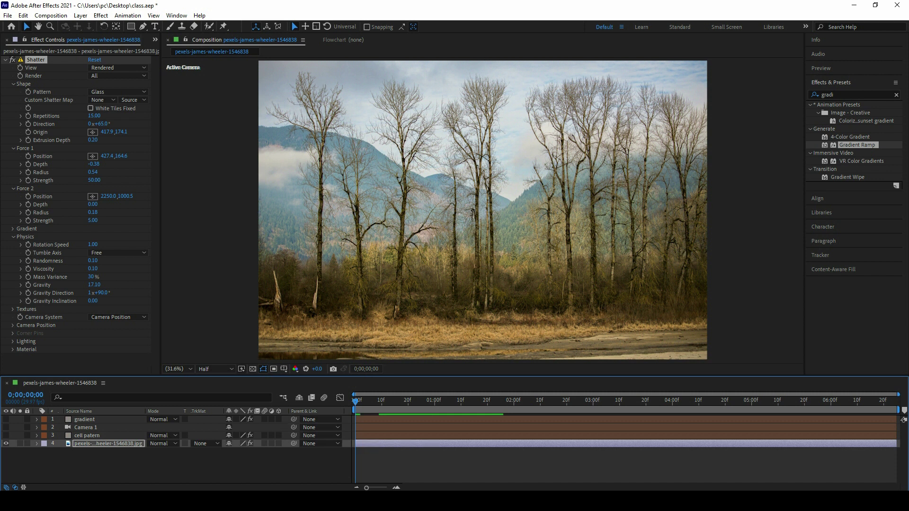
{"action": "key", "text": "space"}
{"action": "key", "text": "space"}
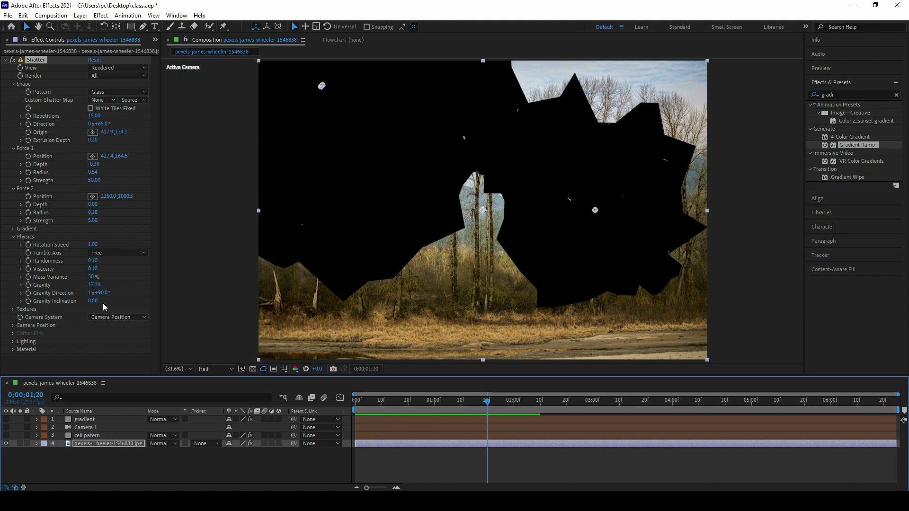
Reset the Gravity Direction and Gravity to their defaults and preview the shatter from the first frame.
{"action": "right_click", "coordinate": [67, 294]}
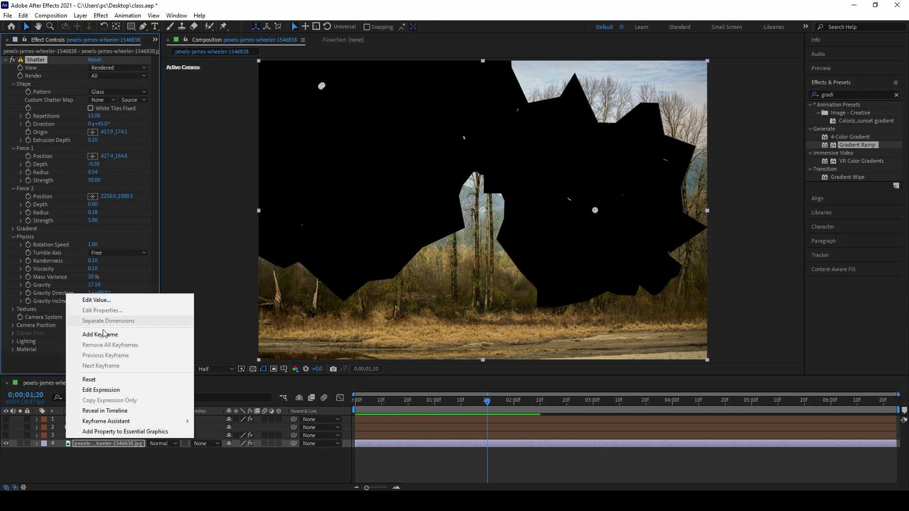
{"action": "left_click", "coordinate": [90, 380]}
{"action": "key", "text": "space"}
{"action": "key", "text": "space"}
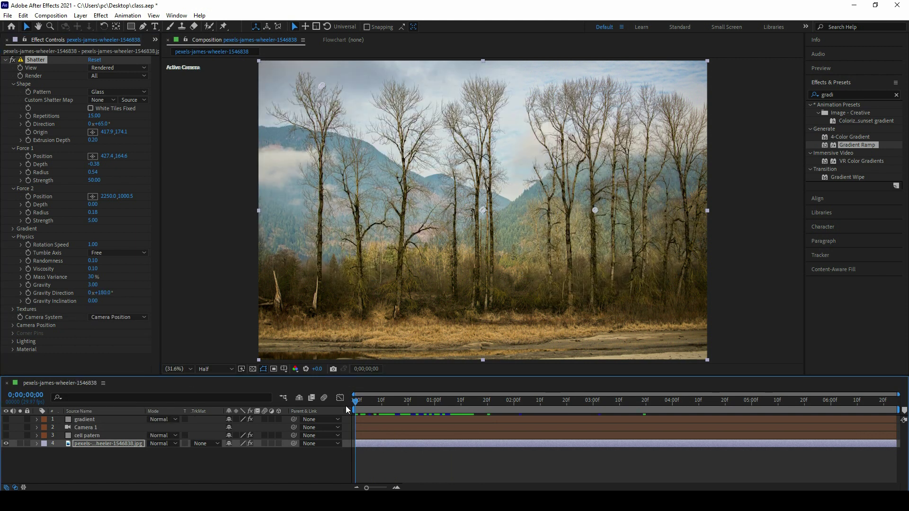
{"action": "key", "text": "space"}
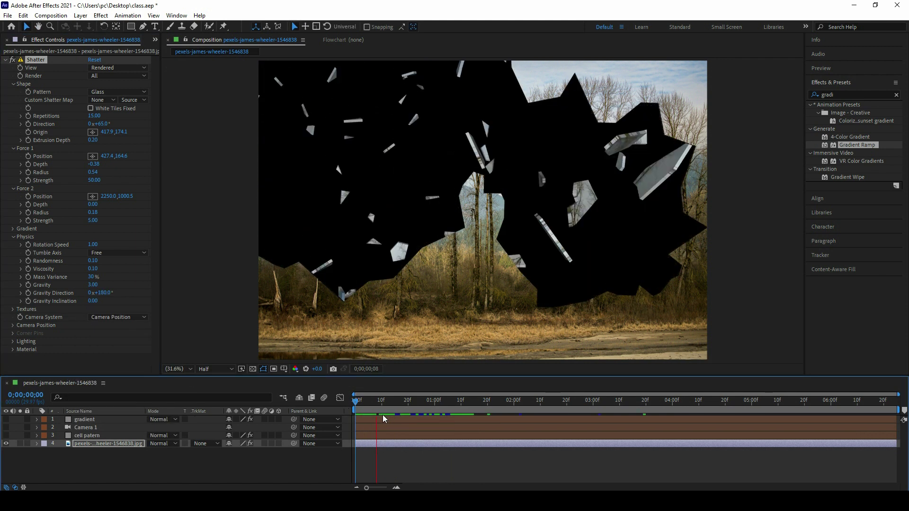
Set the Gravity Inclination to 90.00 and preview the shatter from the start.
{"action": "key", "text": "space"}
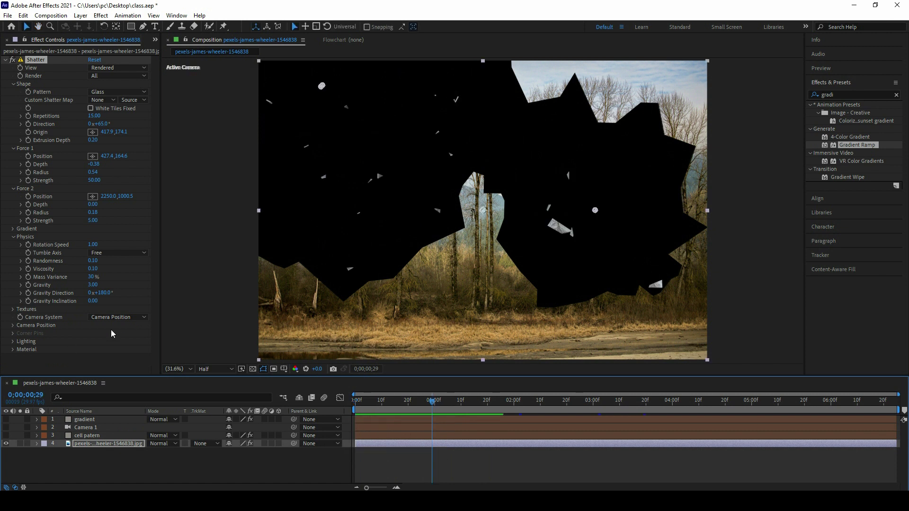
{"action": "left_click_drag", "start_coordinate": [93, 301], "coordinate": [148, 306]}
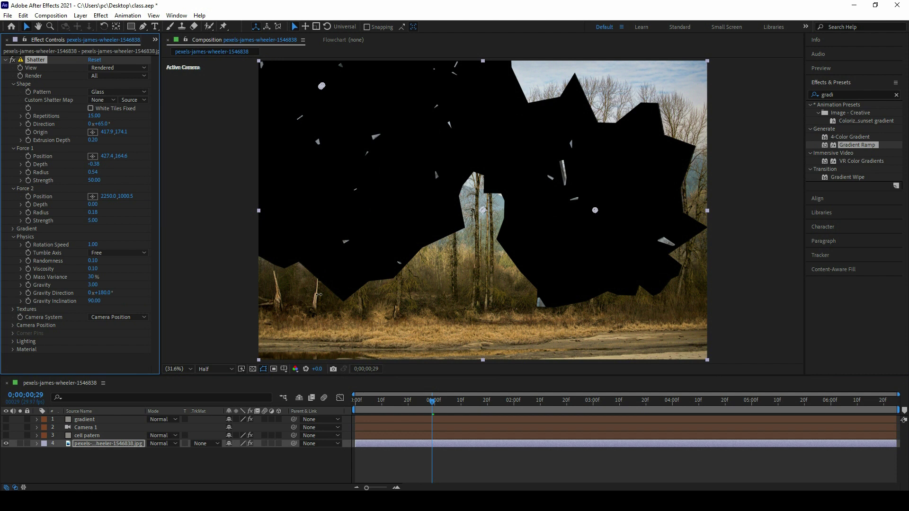
{"action": "left_click_drag", "start_coordinate": [388, 402], "coordinate": [421, 402]}
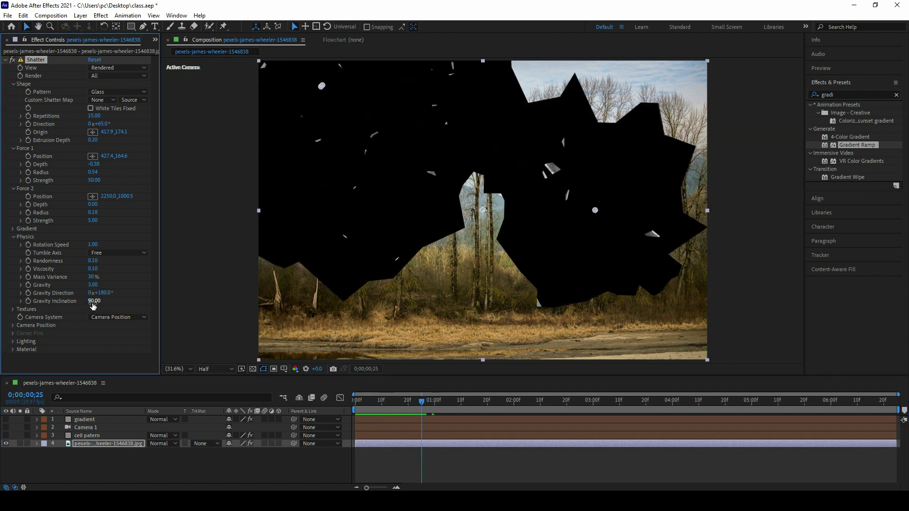
{"action": "left_click", "coordinate": [356, 400]}
{"action": "key", "text": "space"}
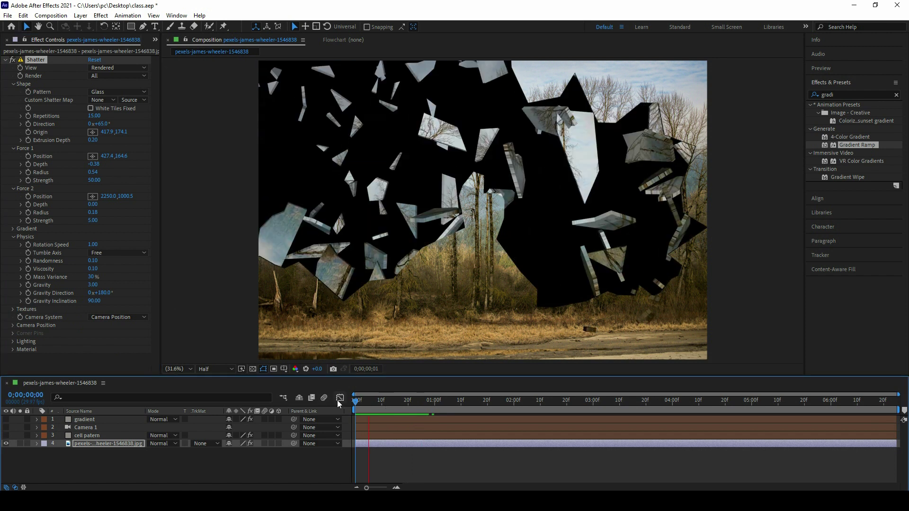
Set the Gravity Inclination to -90.00 and preview the shatter from the first frame.
{"action": "left_click_drag", "start_coordinate": [95, 302], "coordinate": [92, 303]}
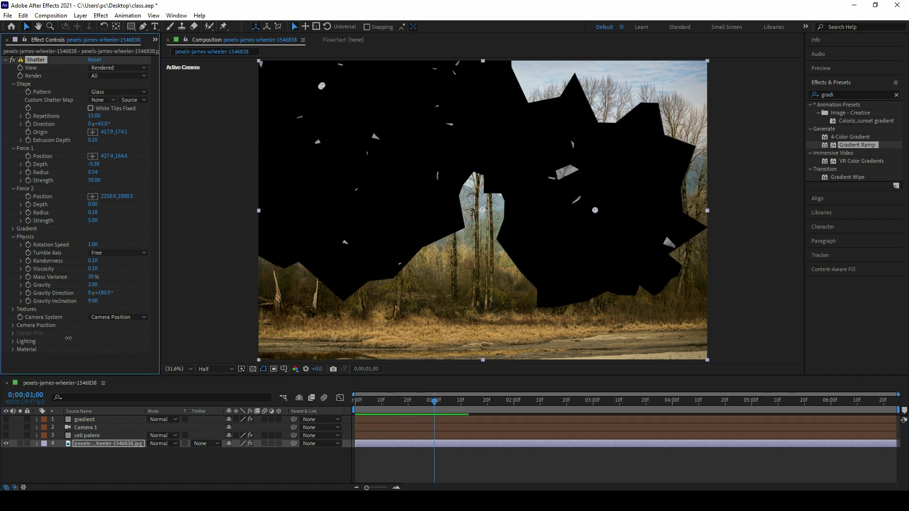
{"action": "key", "text": "Home"}
{"action": "key", "text": "space"}
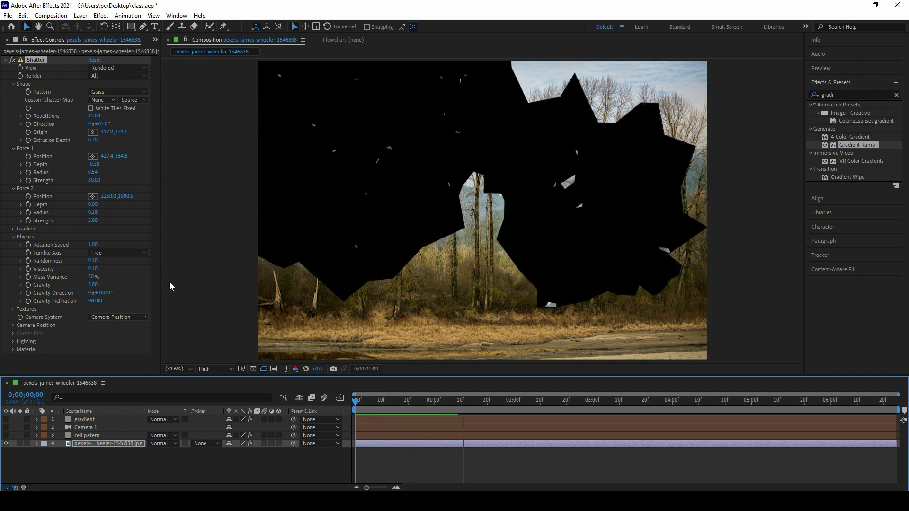
Set the Physics Tumble Axis to X and preview how the pieces rotate.
{"action": "left_click", "coordinate": [106, 253]}
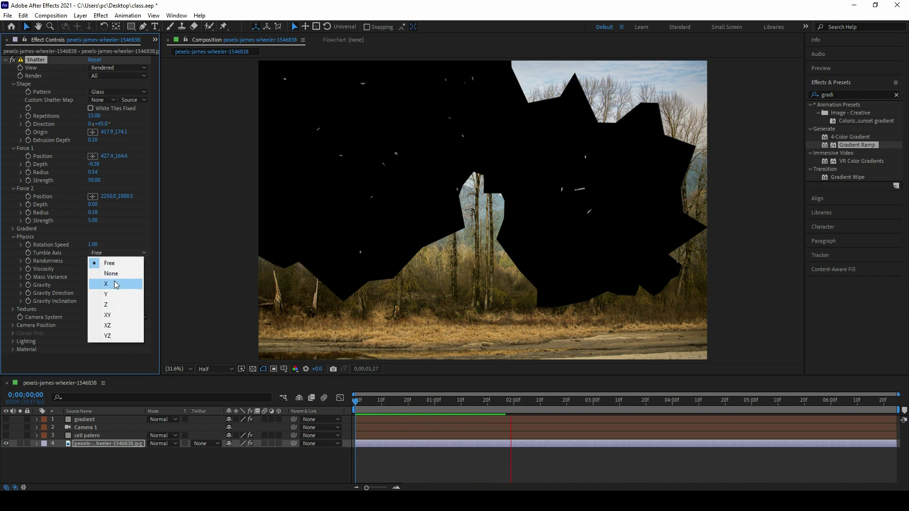
{"action": "left_click", "coordinate": [116, 284]}
{"action": "left_click", "coordinate": [391, 411]}
{"action": "key", "text": "space"}
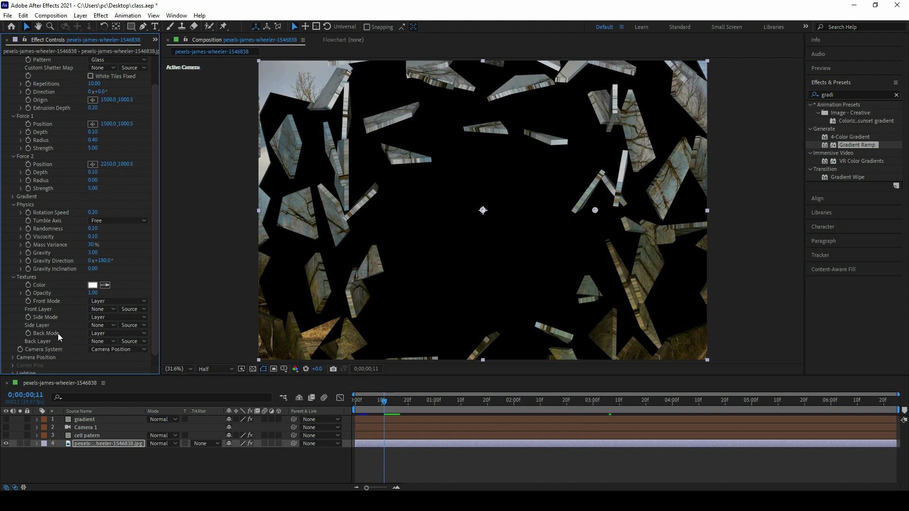
Try the texture Front Mode Color with the Color set to red (FF0000), and return Front Mode to Layer.
{"action": "left_click", "coordinate": [118, 301]}
{"action": "left_click", "coordinate": [108, 311]}
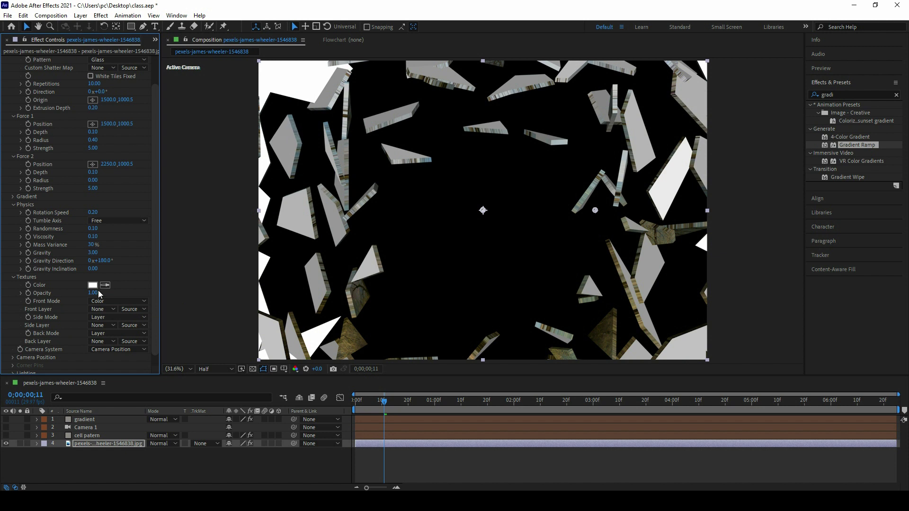
{"action": "left_click", "coordinate": [92, 285]}
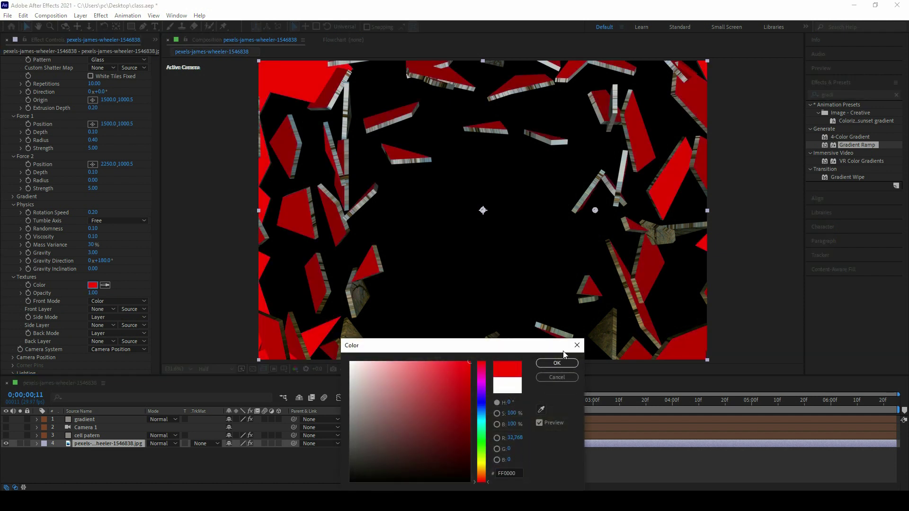
{"action": "left_click", "coordinate": [557, 363]}
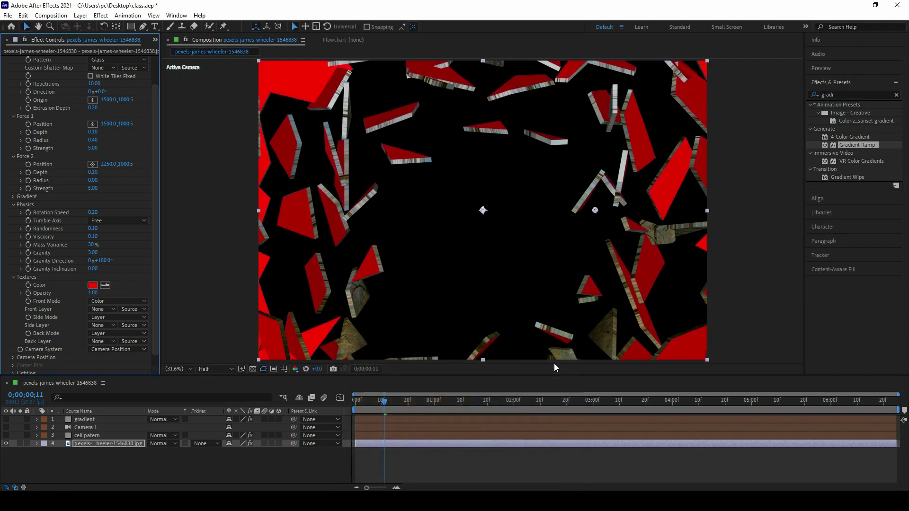
{"action": "left_click", "coordinate": [106, 302]}
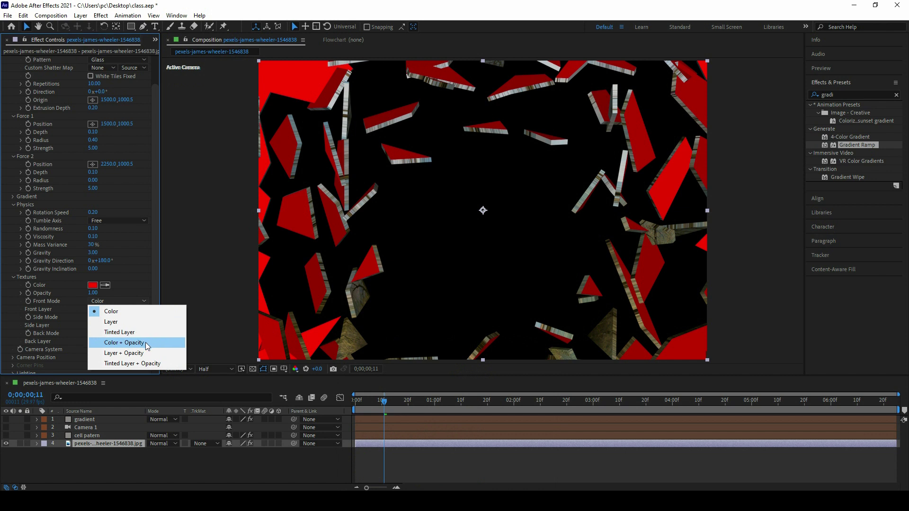
{"action": "left_click", "coordinate": [124, 322]}
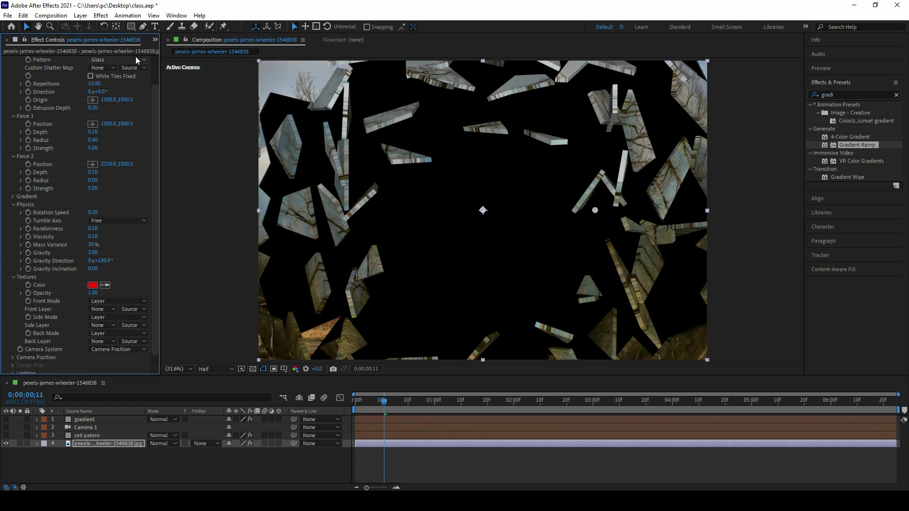
Add the colorful abstract image from the project files as the lowest layer of the composition.
{"action": "left_click", "coordinate": [154, 40]}
{"action": "left_click", "coordinate": [171, 48]}
{"action": "left_click", "coordinate": [36, 144]}
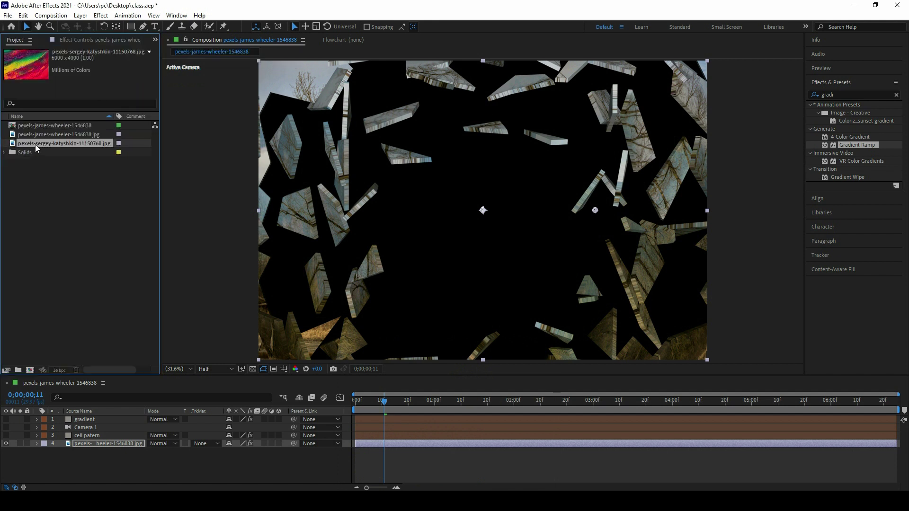
{"action": "left_click_drag", "start_coordinate": [43, 150], "coordinate": [120, 462]}
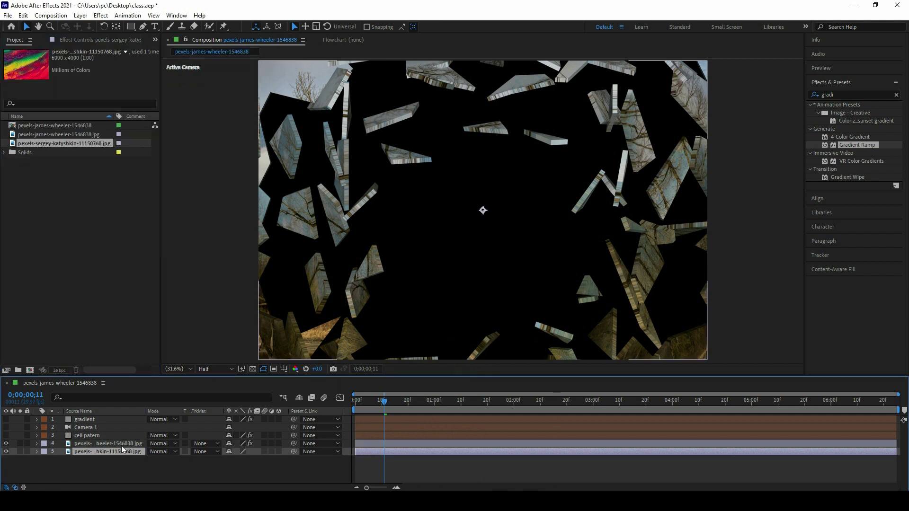
Rename the abstract image layer as "color image" and hide it.
{"action": "right_click", "coordinate": [117, 451]}
{"action": "left_click", "coordinate": [132, 434]}
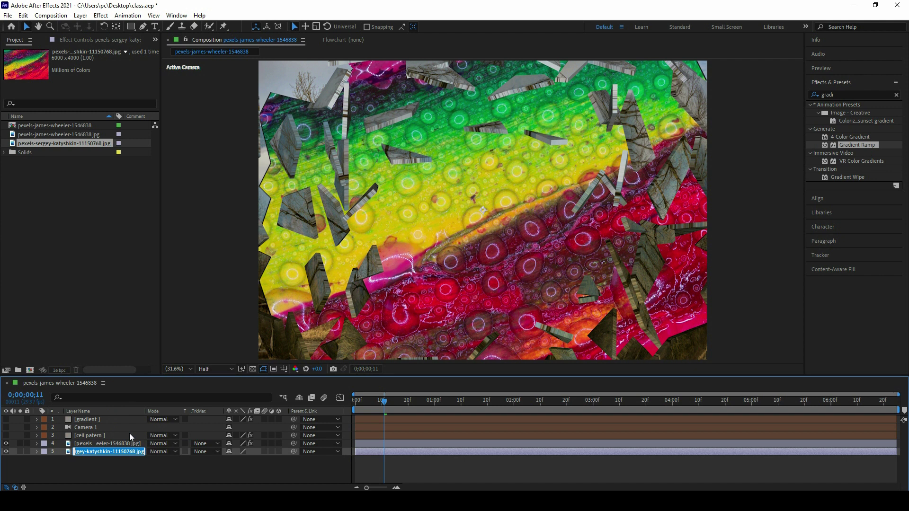
{"action": "type", "text": "color image"}
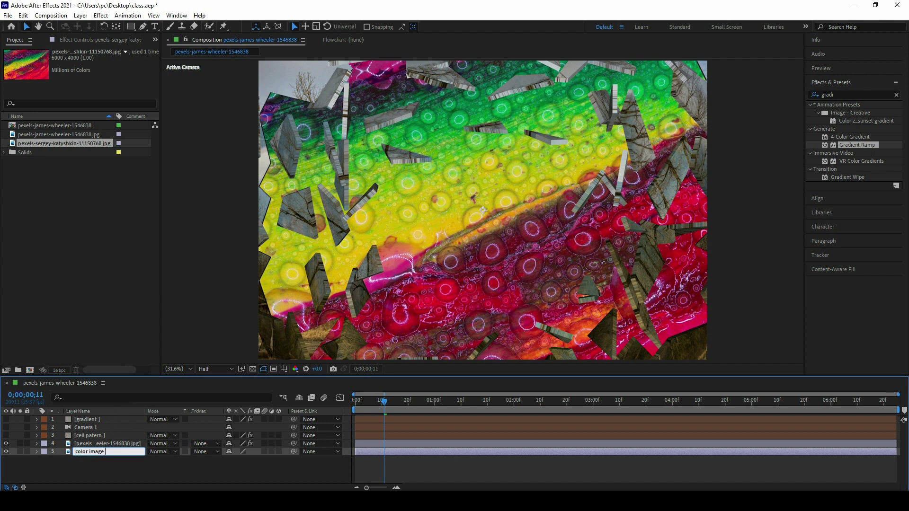
{"action": "key", "text": "Return"}
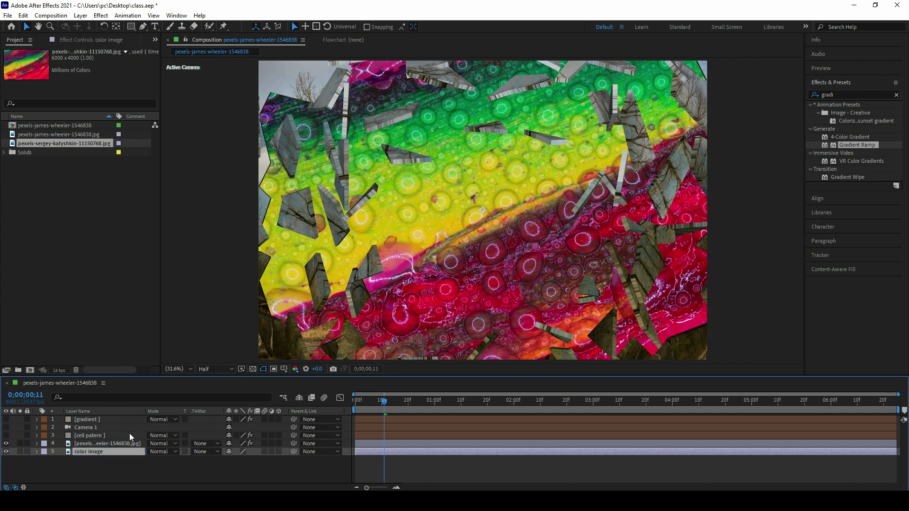
{"action": "left_click", "coordinate": [6, 451]}
Set the Front Layer texture of the landscape photo's Shatter effect to the color image layer.
{"action": "left_click", "coordinate": [74, 445]}
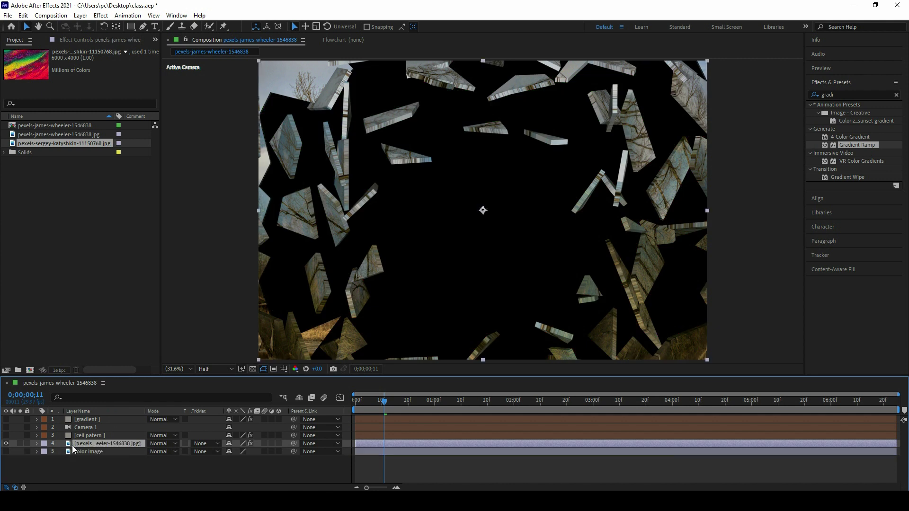
{"action": "left_click", "coordinate": [80, 41]}
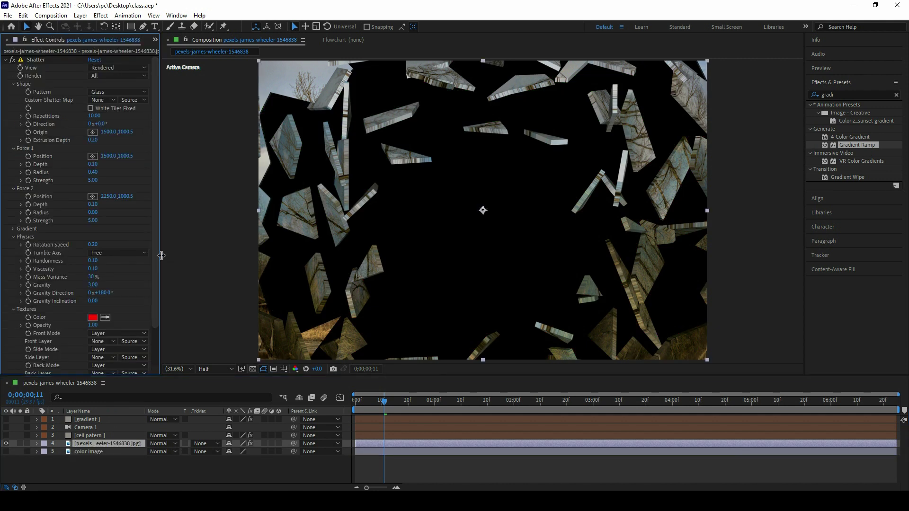
{"action": "scroll", "coordinate": [158, 314], "scroll_direction": "down", "scroll_amount": 3}
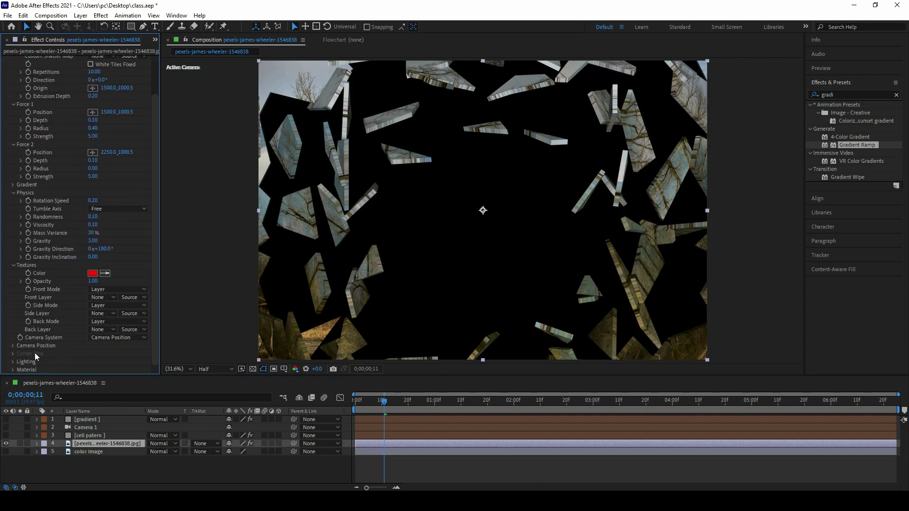
{"action": "left_click", "coordinate": [103, 297]}
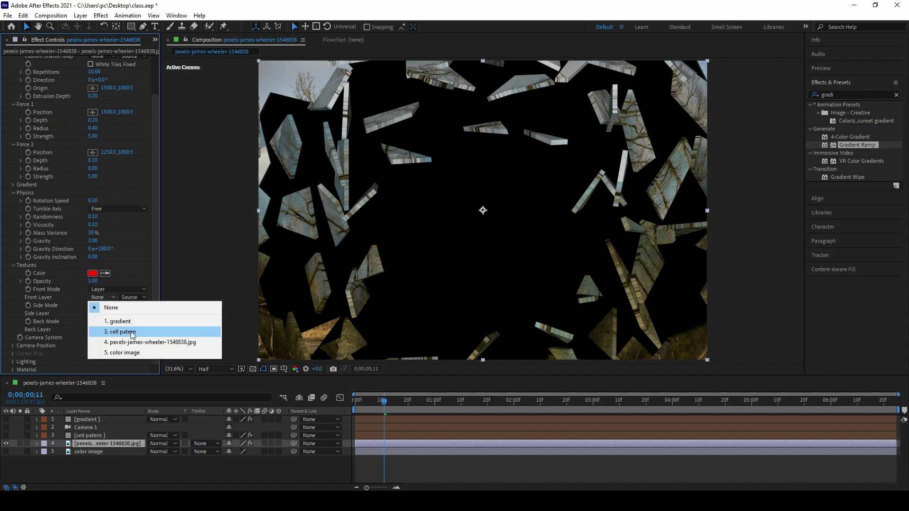
{"action": "left_click", "coordinate": [123, 352]}
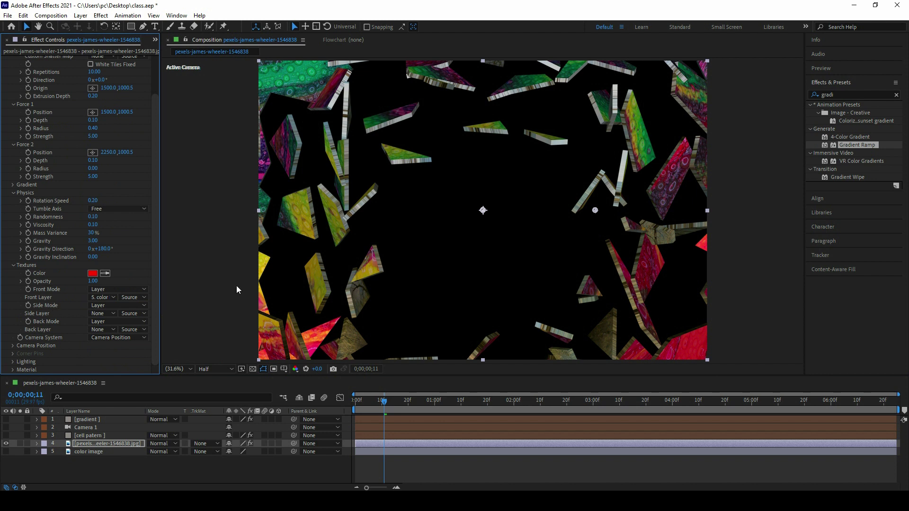
Set the Front Mode to Layer + Opacity, trying the texture Opacity at 0.16 and then 1.00.
{"action": "mouse_move", "coordinate": [93, 281]}
{"action": "left_mouse_down"}
{"action": "mouse_move", "coordinate": [73, 289]}
{"action": "mouse_move", "coordinate": [106, 291]}
{"action": "left_mouse_up"}
{"action": "left_click", "coordinate": [105, 291]}
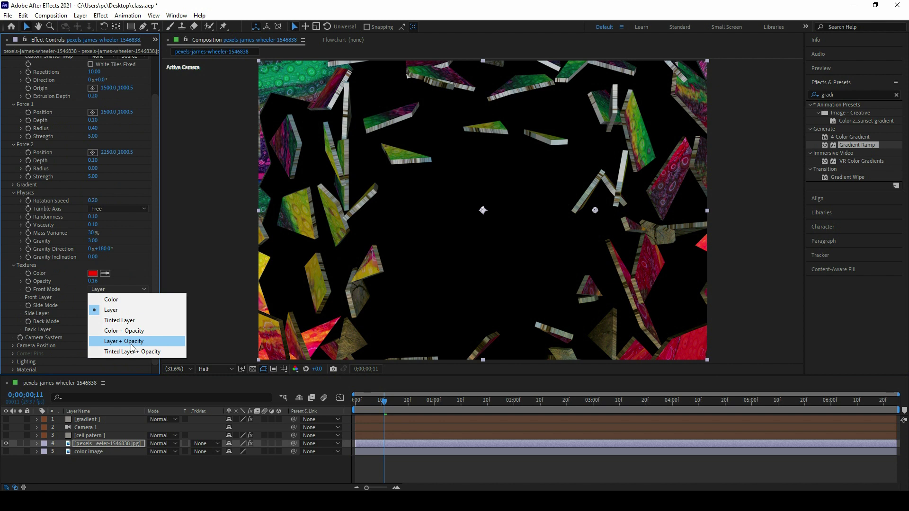
{"action": "left_click", "coordinate": [132, 345]}
{"action": "left_click_drag", "start_coordinate": [93, 282], "coordinate": [132, 278]}
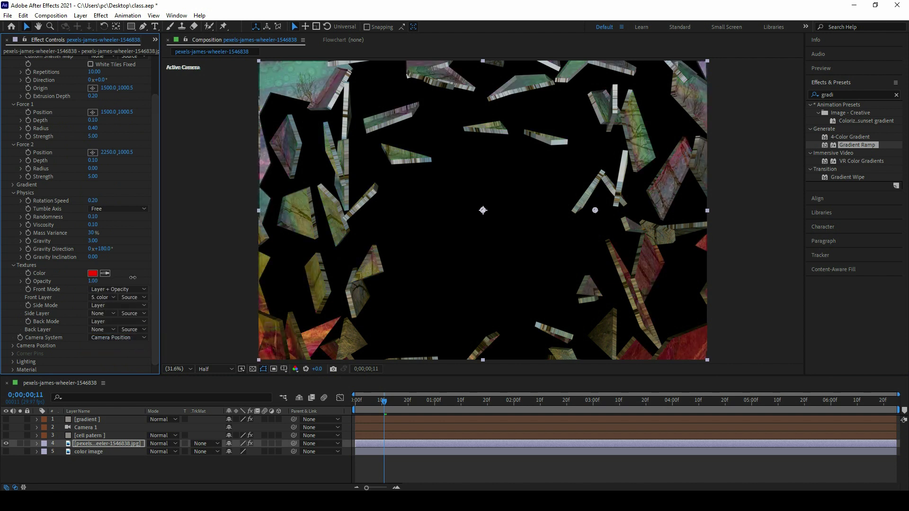
Set the Front Mode to Tinted Layer + Opacity and the texture Opacity to 0.88.
{"action": "left_click", "coordinate": [101, 289]}
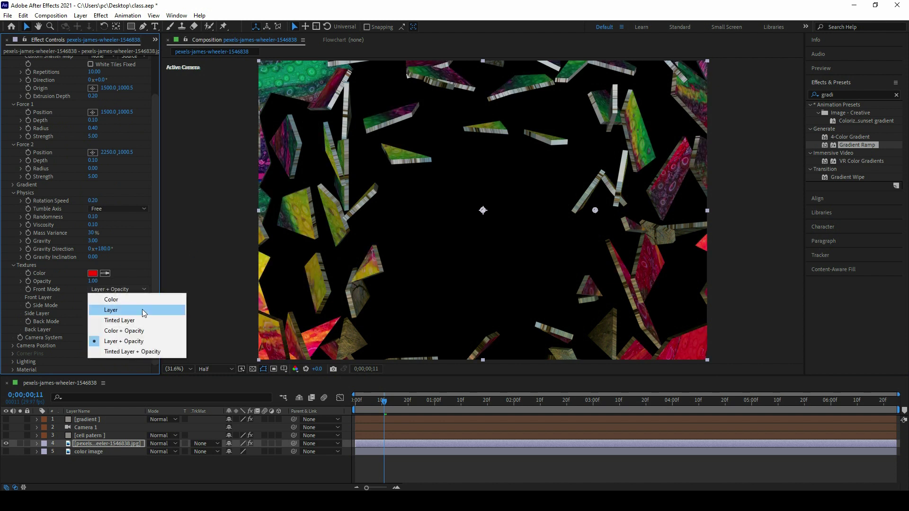
{"action": "left_click", "coordinate": [131, 351]}
{"action": "mouse_move", "coordinate": [93, 281]}
{"action": "left_mouse_down"}
{"action": "mouse_move", "coordinate": [83, 291]}
{"action": "mouse_move", "coordinate": [107, 283]}
{"action": "left_mouse_up"}
{"action": "left_click", "coordinate": [118, 289]}
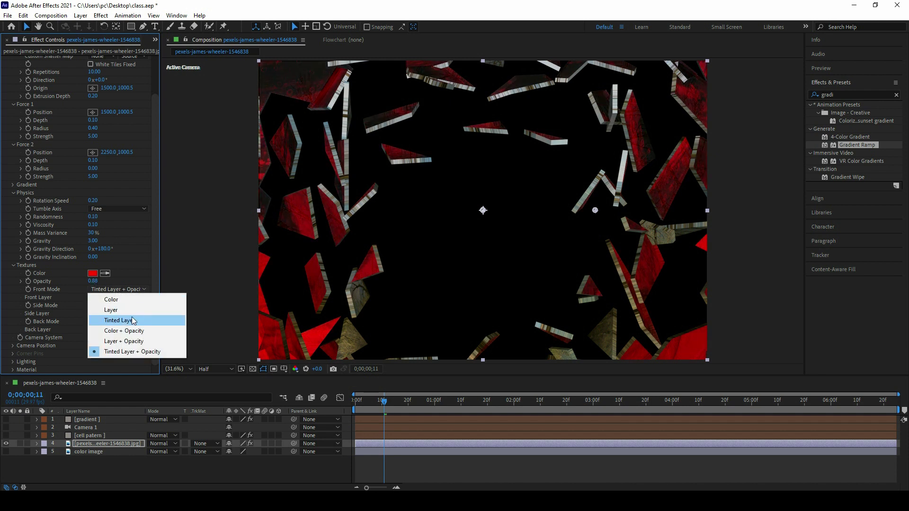
{"action": "left_click", "coordinate": [119, 357]}
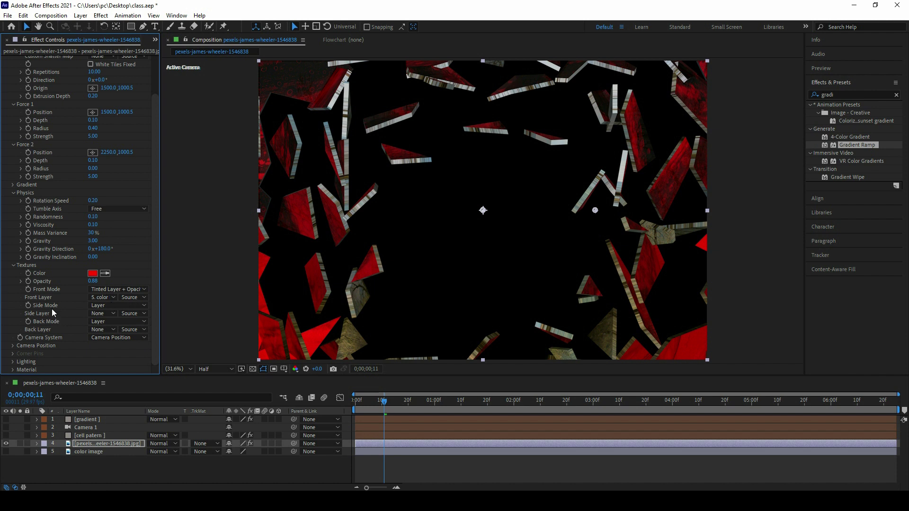
Set the Side Mode to Color and the texture Color to white (FFFFFF).
{"action": "left_click", "coordinate": [120, 306]}
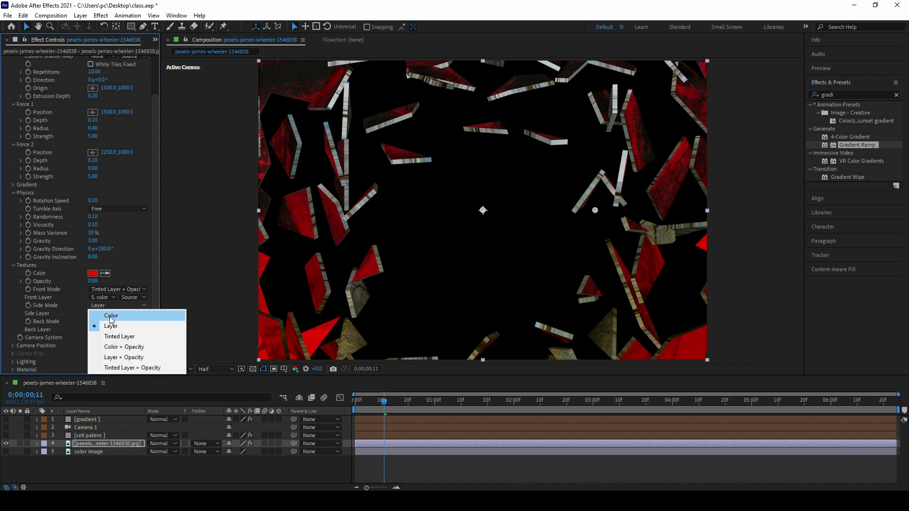
{"action": "left_click", "coordinate": [110, 316]}
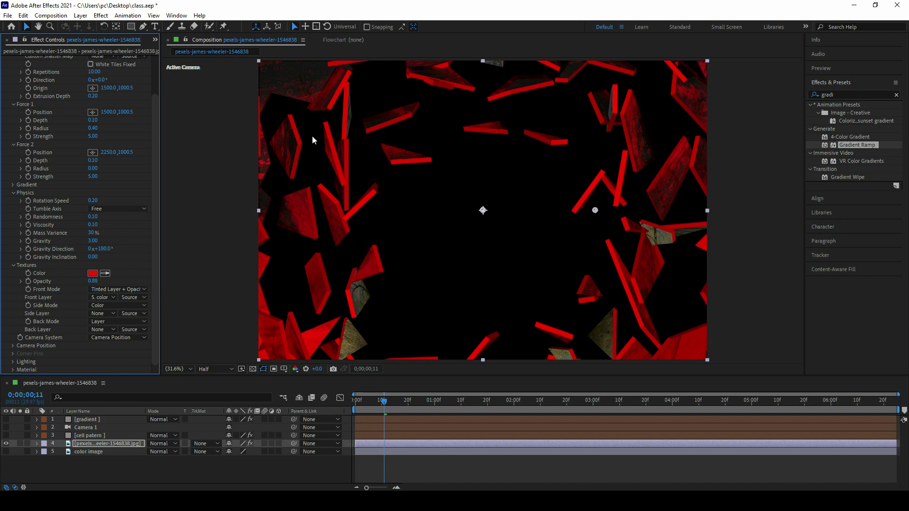
{"action": "left_click", "coordinate": [93, 273]}
{"action": "left_click", "coordinate": [351, 363]}
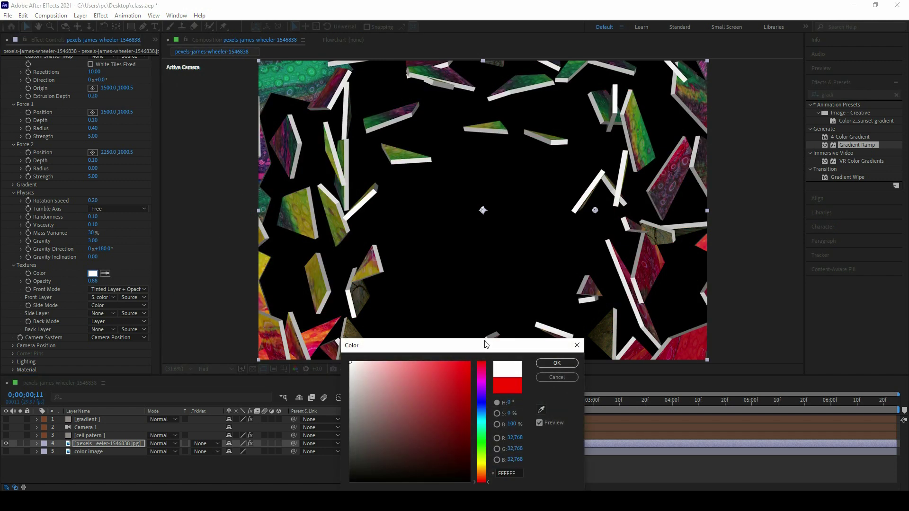
{"action": "left_click", "coordinate": [556, 363]}
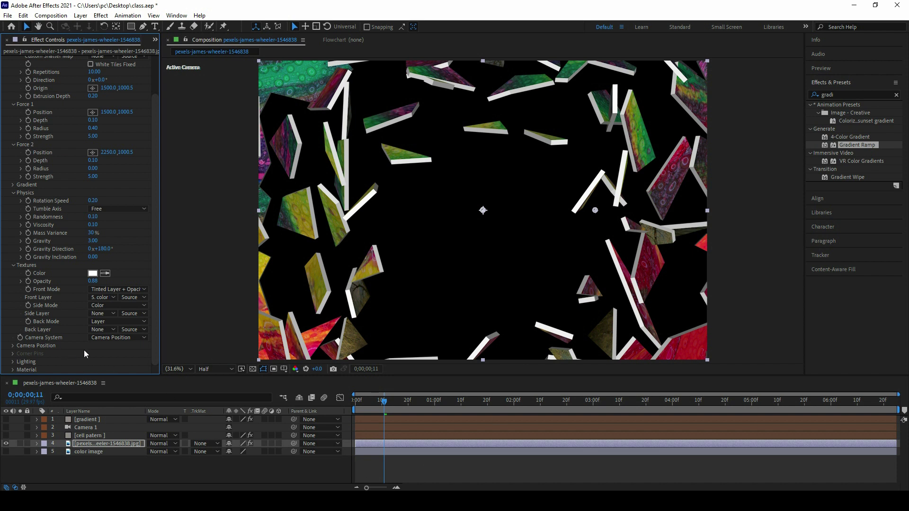
Switch the Shatter effect's Camera System to Corner Pins and show the whole frame with space around it.
{"action": "left_click", "coordinate": [123, 337]}
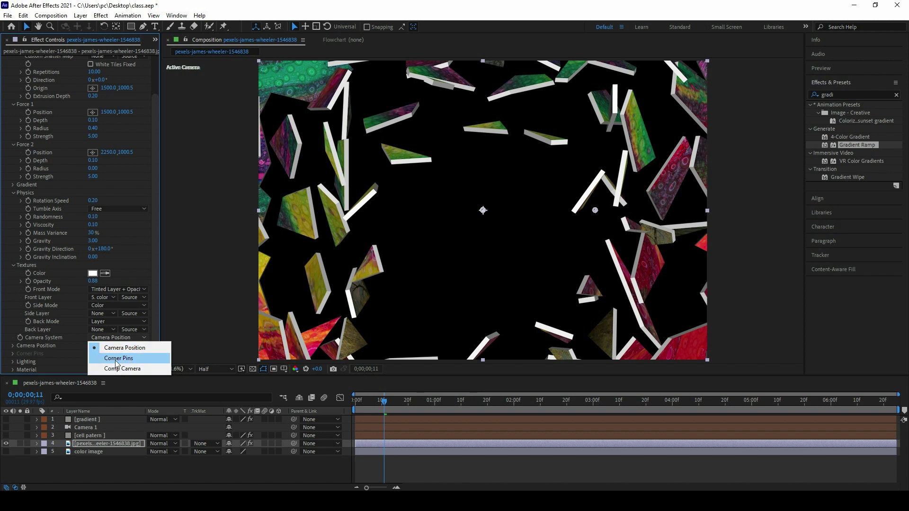
{"action": "left_click", "coordinate": [116, 360]}
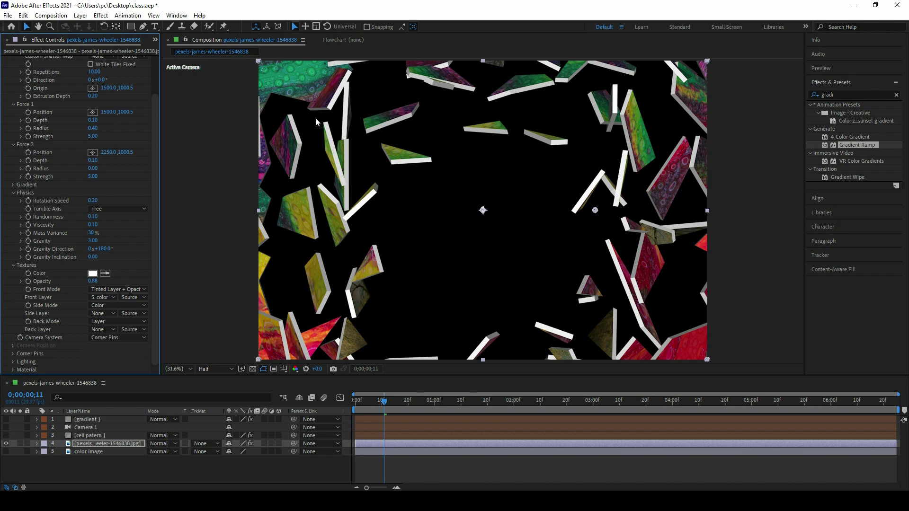
{"action": "scroll", "coordinate": [461, 207], "scroll_direction": "down", "scroll_amount": 2}
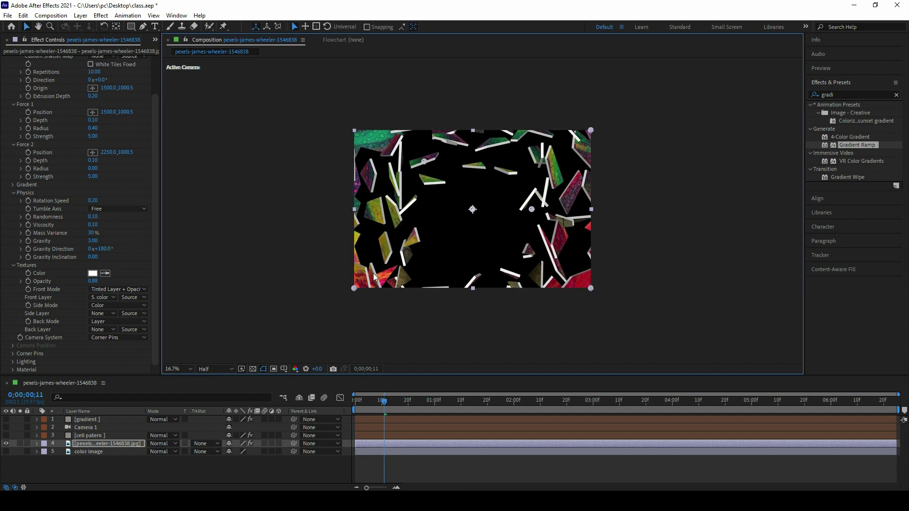
Move the Shatter effect's four corner pins inward from the frame corners to squeeze the shattered image into a narrower area.
{"action": "left_click_drag", "start_coordinate": [354, 288], "coordinate": [426, 264]}
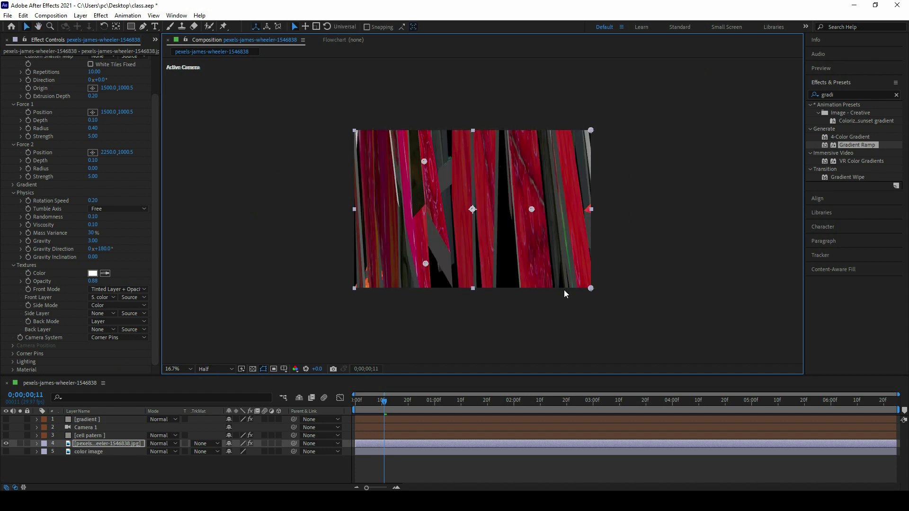
{"action": "left_click_drag", "start_coordinate": [591, 288], "coordinate": [519, 252]}
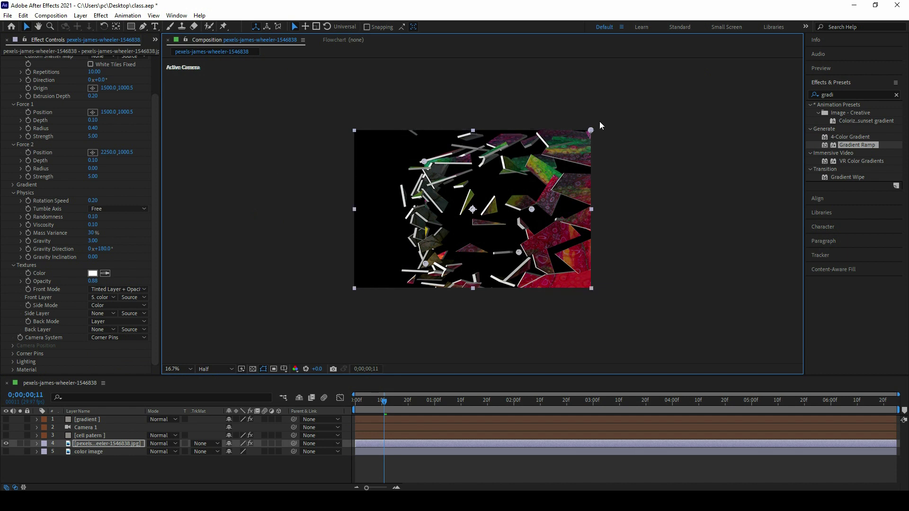
{"action": "left_click_drag", "start_coordinate": [592, 132], "coordinate": [523, 151]}
{"action": "left_click", "coordinate": [182, 368]}
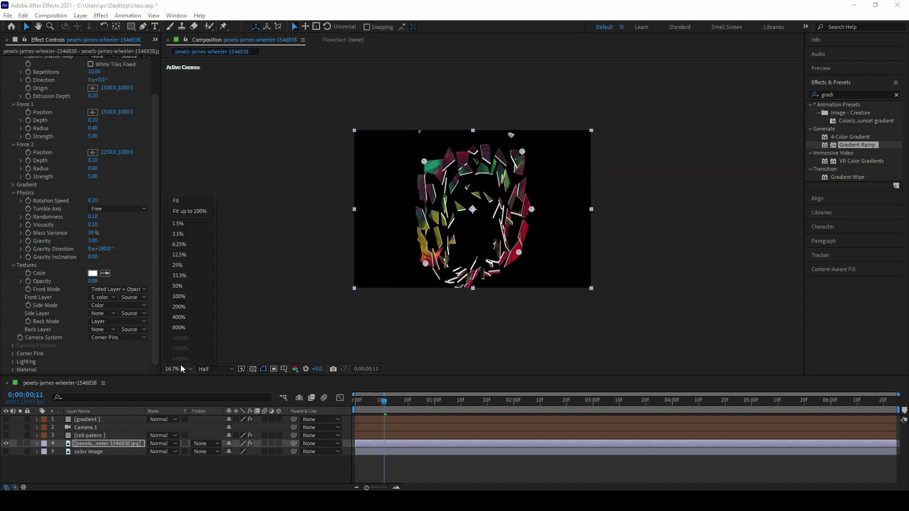
{"action": "left_click", "coordinate": [189, 211]}
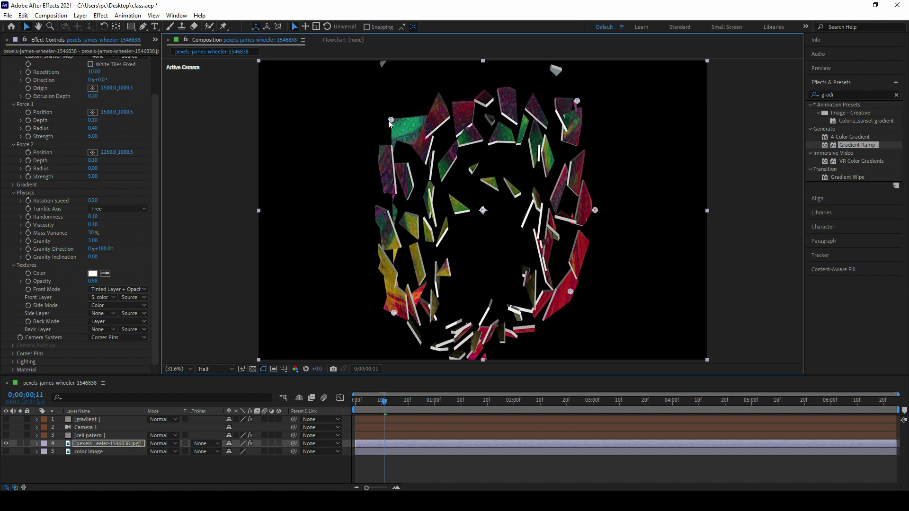
{"action": "left_click_drag", "start_coordinate": [394, 120], "coordinate": [403, 122]}
Switch the Shatter effect's Camera System to Comp Camera and make the Camera 1 layer visible.
{"action": "left_click", "coordinate": [125, 337]}
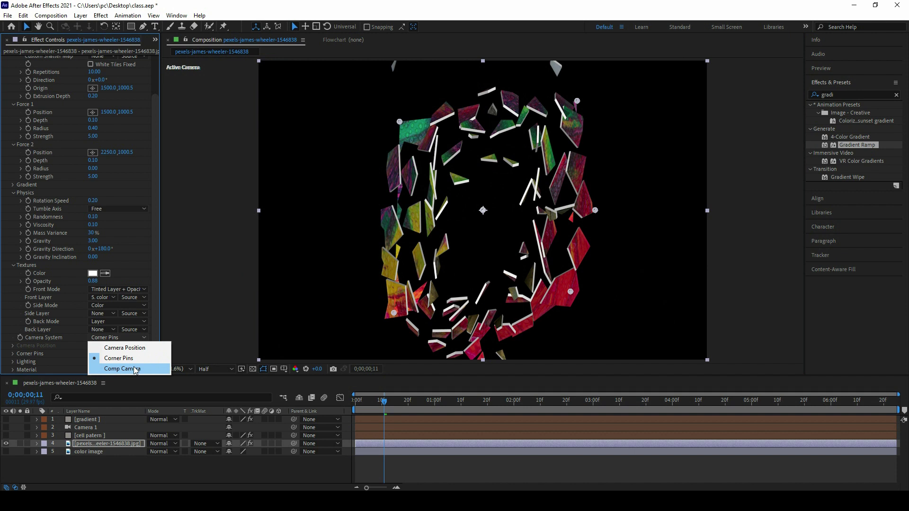
{"action": "left_click", "coordinate": [134, 369]}
{"action": "left_click", "coordinate": [6, 428]}
{"action": "left_click", "coordinate": [527, 240]}
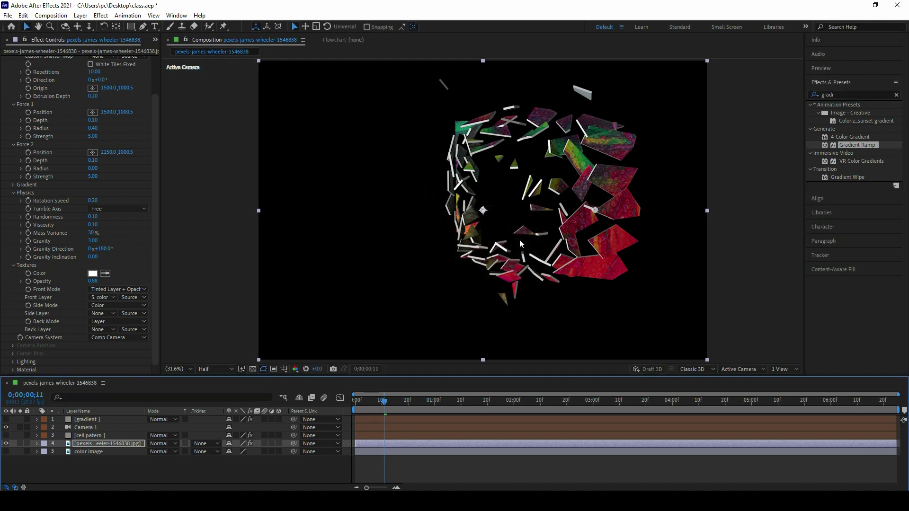
Set the Camera System back to Camera Position with Camera 1 hidden, and restore the texture Front and Side Modes to Layer with no Front Layer.
{"action": "left_click", "coordinate": [100, 339]}
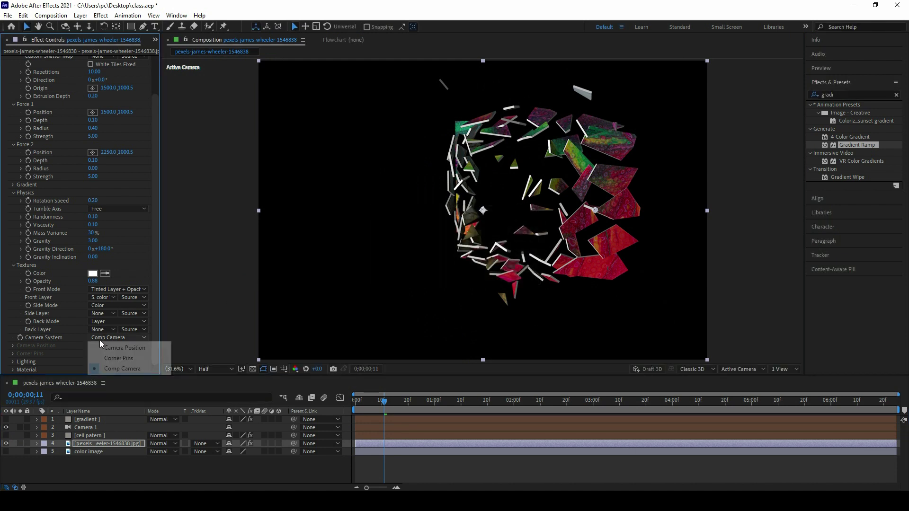
{"action": "left_click", "coordinate": [124, 349]}
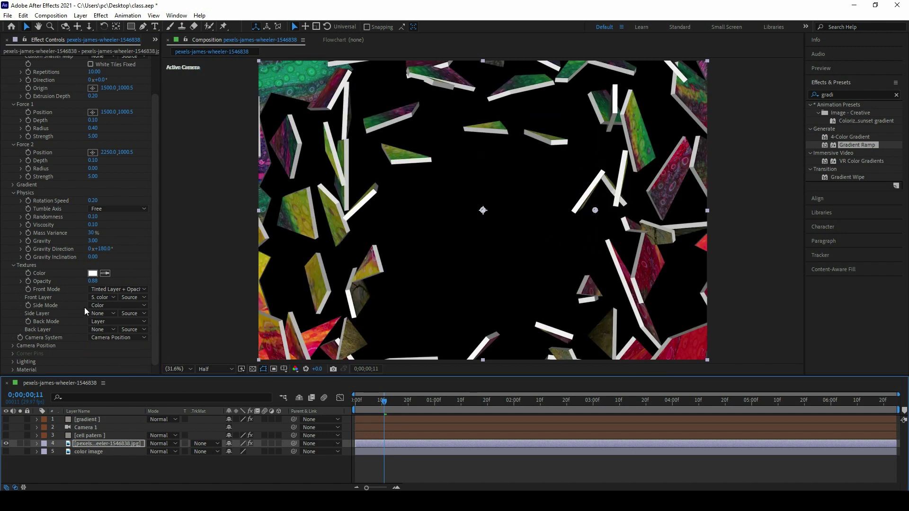
{"action": "right_click", "coordinate": [52, 291]}
{"action": "left_click", "coordinate": [86, 372]}
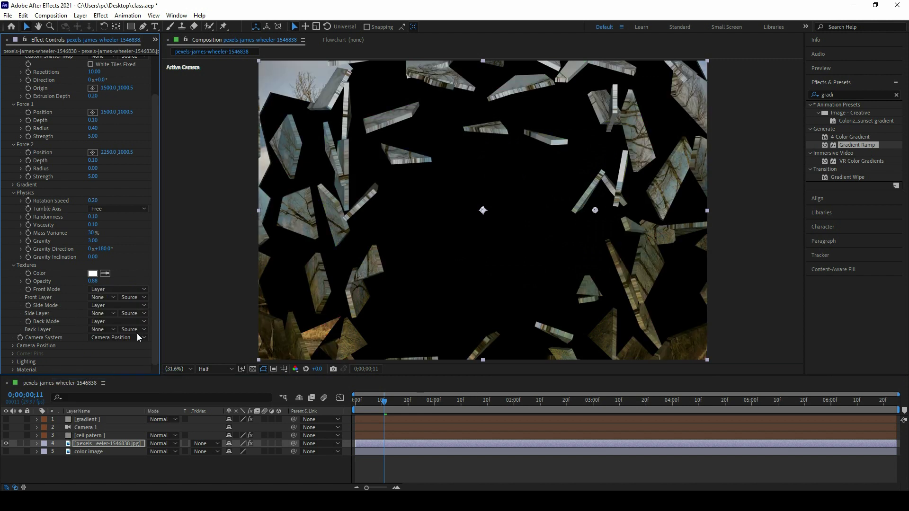
Expand the Shatter effect's Lighting settings, widen the effect settings area and set the Light Intensity to 2.77.
{"action": "left_click", "coordinate": [13, 362]}
{"action": "left_click_drag", "start_coordinate": [155, 251], "coordinate": [158, 303]}
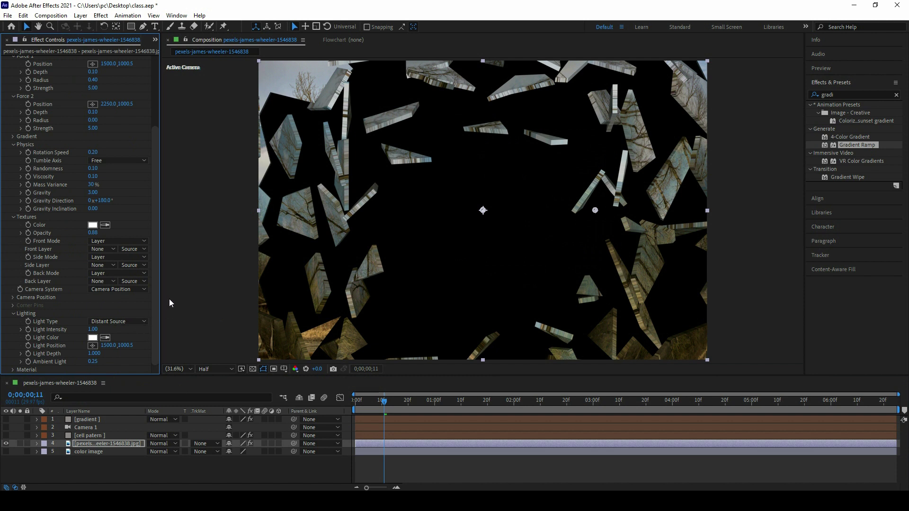
{"action": "left_click_drag", "start_coordinate": [160, 271], "coordinate": [201, 271]}
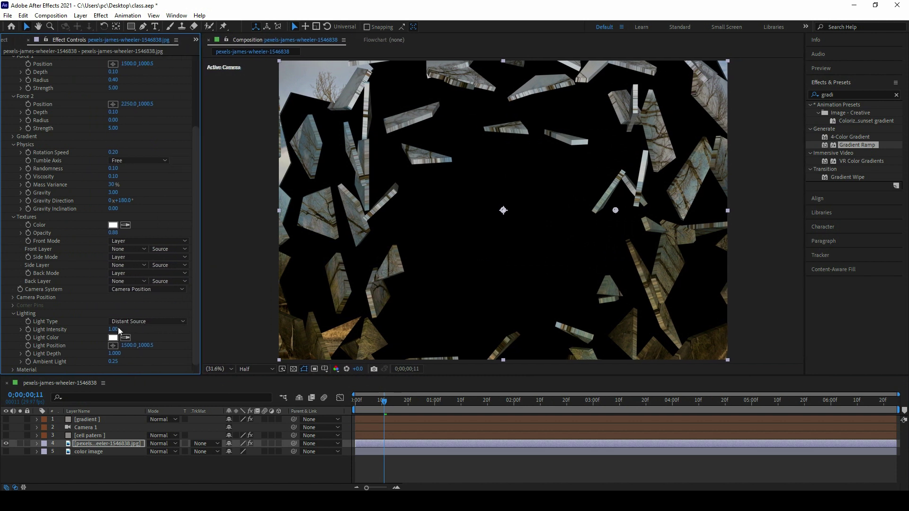
{"action": "scroll", "coordinate": [119, 331], "scroll_direction": "down", "scroll_amount": 1}
{"action": "left_click", "coordinate": [63, 312]}
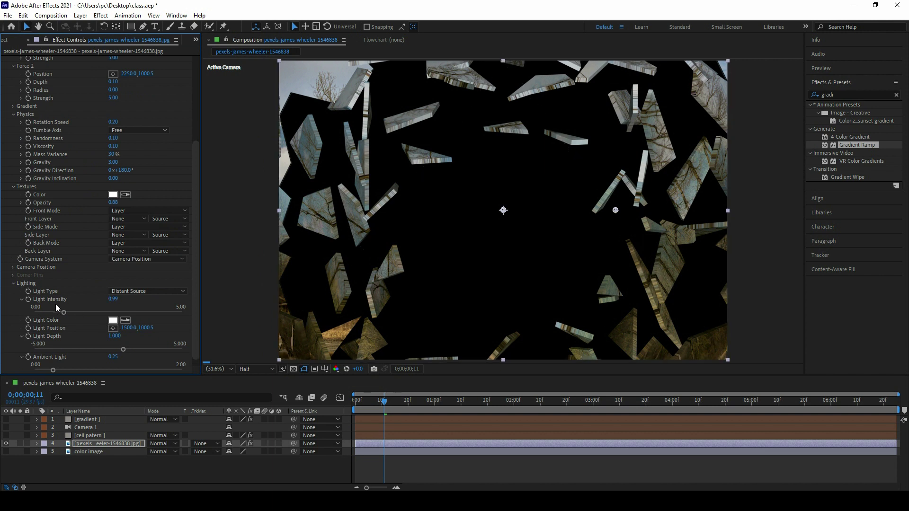
{"action": "left_click_drag", "start_coordinate": [78, 316], "coordinate": [123, 319]}
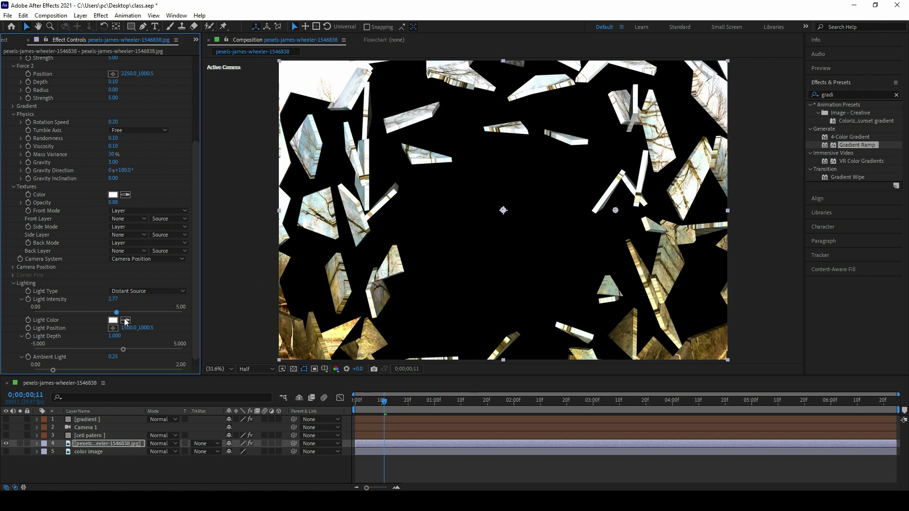
Set the Light Color to pale pink (FFE1E1) and the Light Depth to 0.833.
{"action": "left_click", "coordinate": [113, 320]}
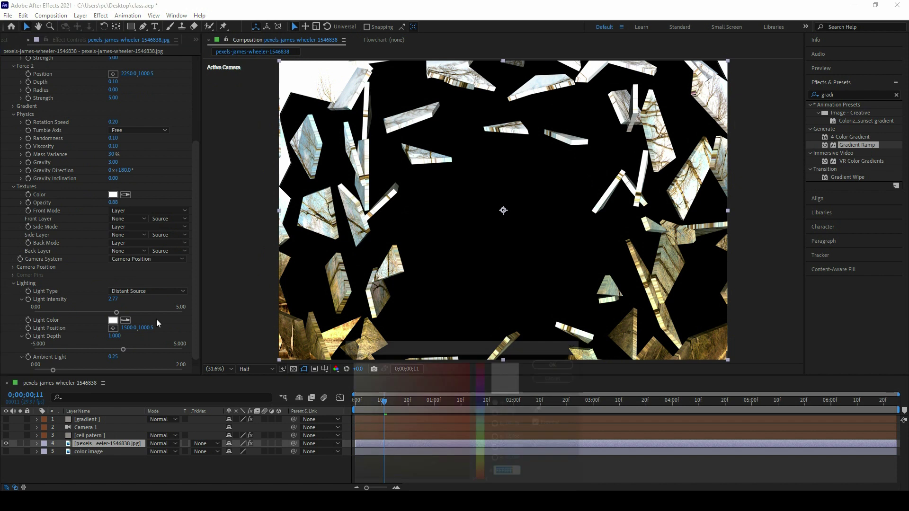
{"action": "left_click_drag", "start_coordinate": [441, 407], "coordinate": [363, 362]}
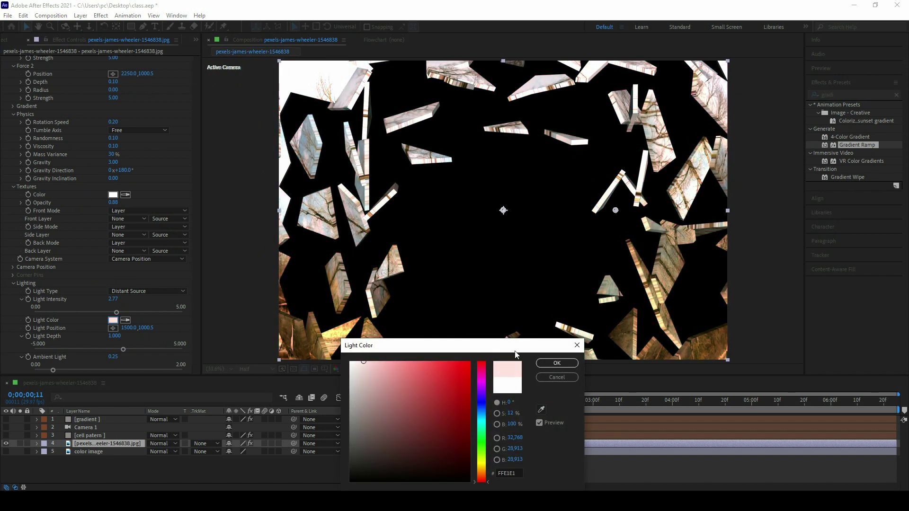
{"action": "left_click", "coordinate": [541, 362]}
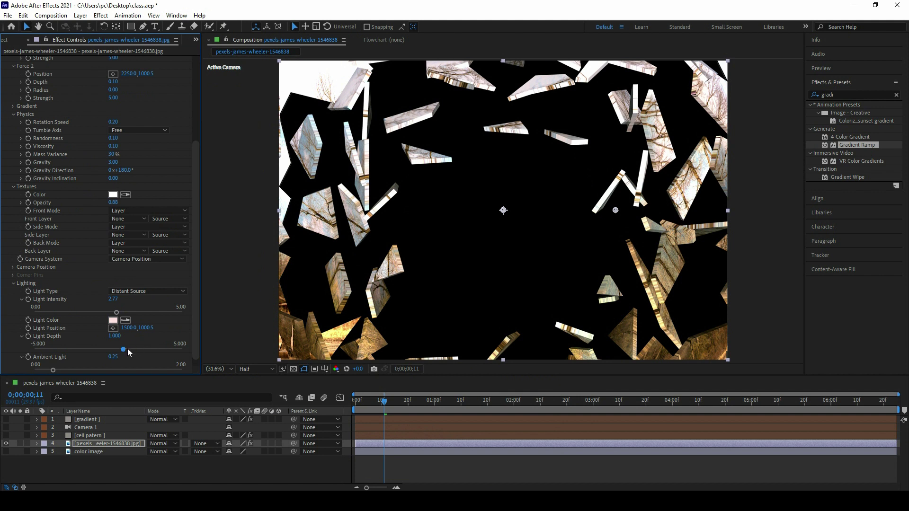
{"action": "left_click_drag", "start_coordinate": [153, 347], "coordinate": [70, 364]}
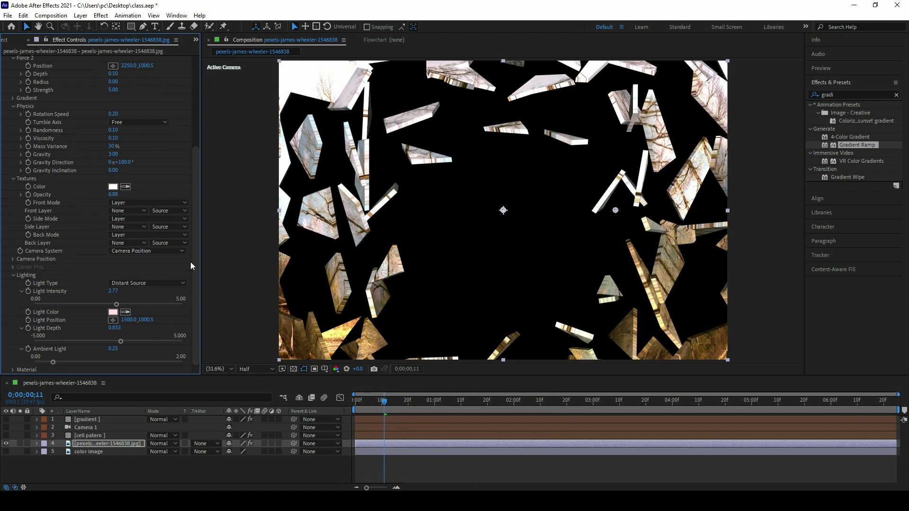
Set the Shatter shape's Repetitions to 50 to break the image into smaller glass pieces.
{"action": "left_click_drag", "start_coordinate": [197, 251], "coordinate": [206, 103]}
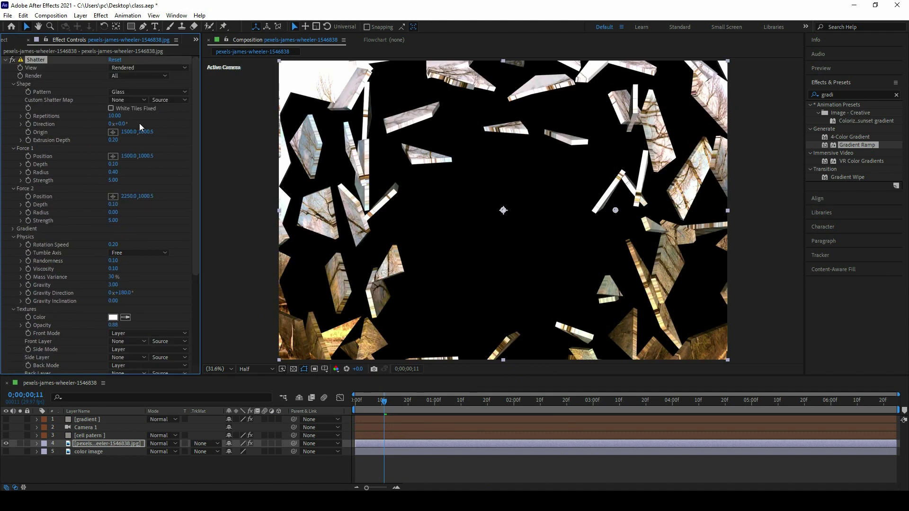
{"action": "left_click", "coordinate": [115, 116]}
{"action": "type", "text": "50"}
{"action": "key", "text": "Return"}
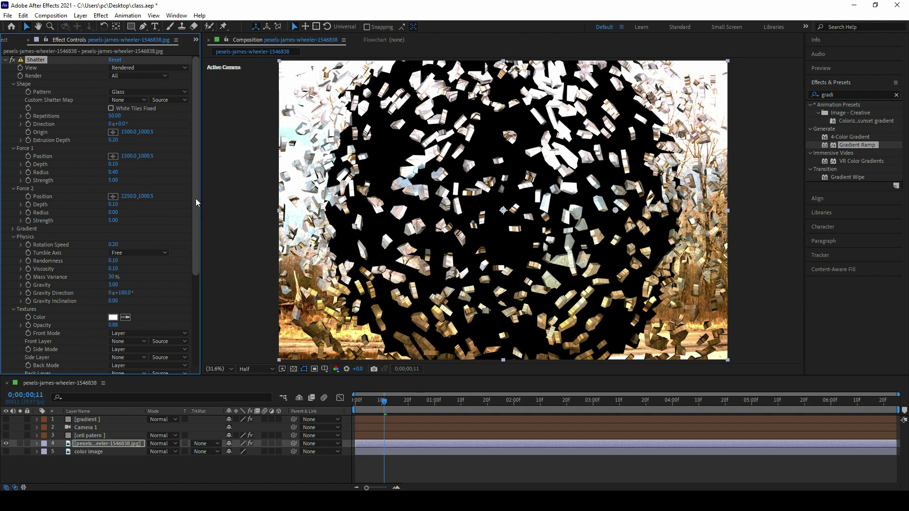
Set the Light Position to 1726.0,1000.5 and the Light Depth to 0.096, trying Ambient Light at 0.11 and then 0.63.
{"action": "scroll", "coordinate": [126, 352], "scroll_direction": "down", "scroll_amount": 5}
{"action": "mouse_move", "coordinate": [119, 342]}
{"action": "left_mouse_down"}
{"action": "mouse_move", "coordinate": [103, 342]}
{"action": "mouse_move", "coordinate": [156, 312]}
{"action": "mouse_move", "coordinate": [233, 291]}
{"action": "left_mouse_up"}
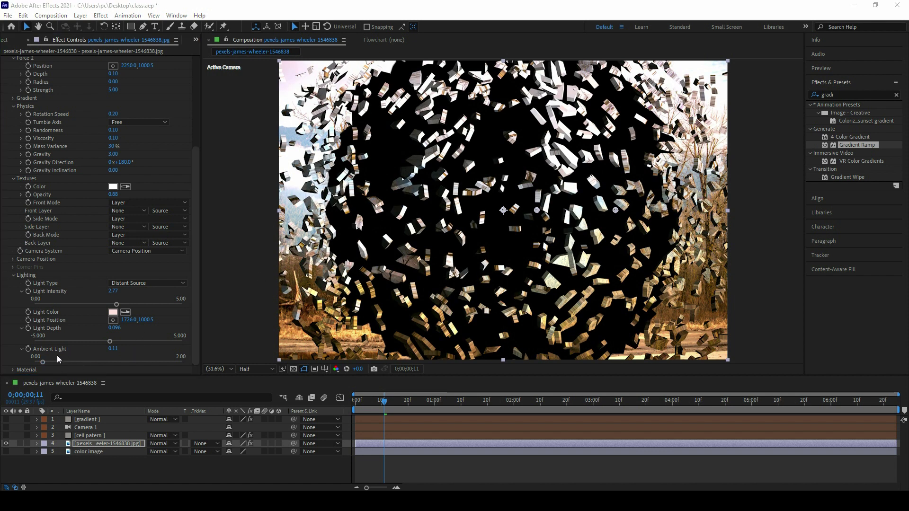
{"action": "left_click", "coordinate": [43, 362]}
{"action": "left_click", "coordinate": [81, 361]}
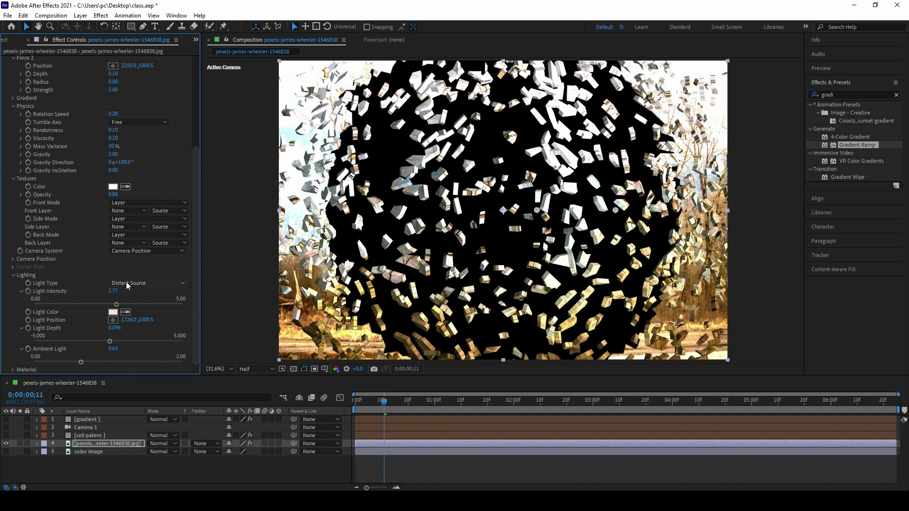
Set the Light Type to Point Source with a Light Intensity of 3.65 and a Light Depth of -0.224.
{"action": "left_click", "coordinate": [126, 282]}
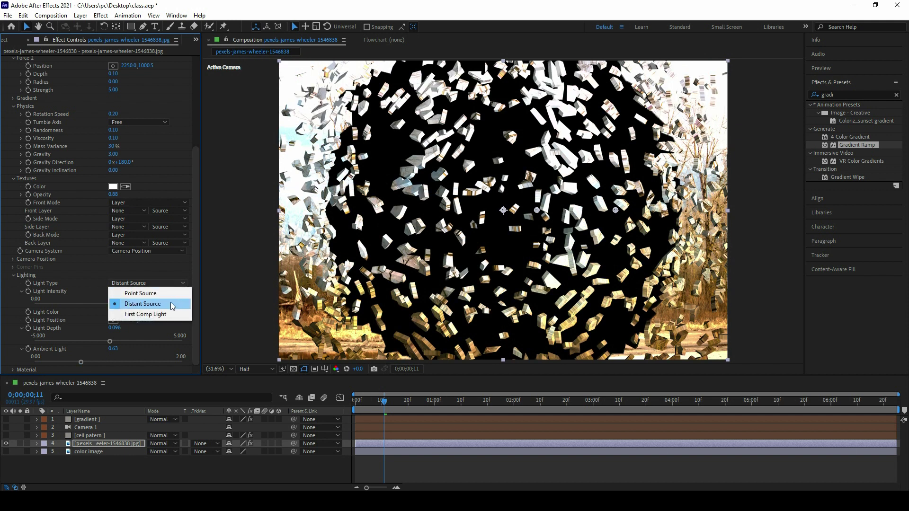
{"action": "left_click", "coordinate": [148, 294]}
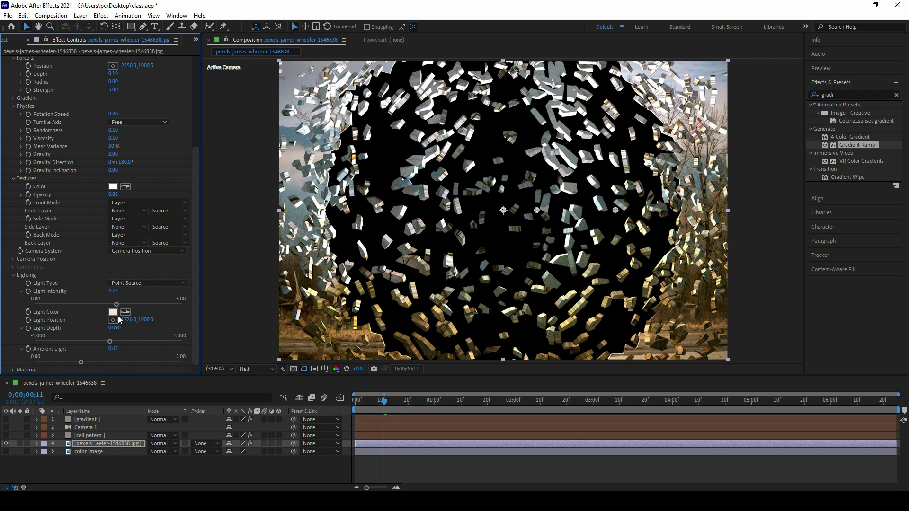
{"action": "left_click_drag", "start_coordinate": [119, 303], "coordinate": [142, 309]}
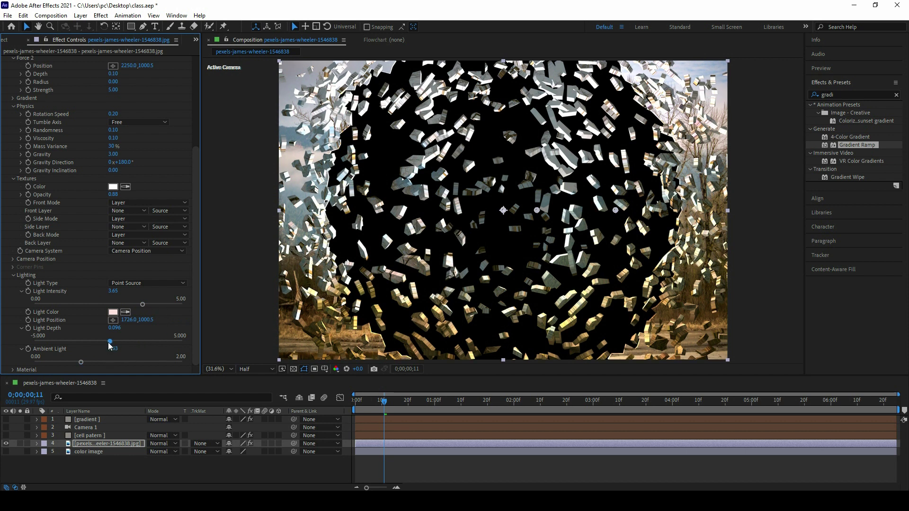
{"action": "left_click_drag", "start_coordinate": [98, 340], "coordinate": [103, 342]}
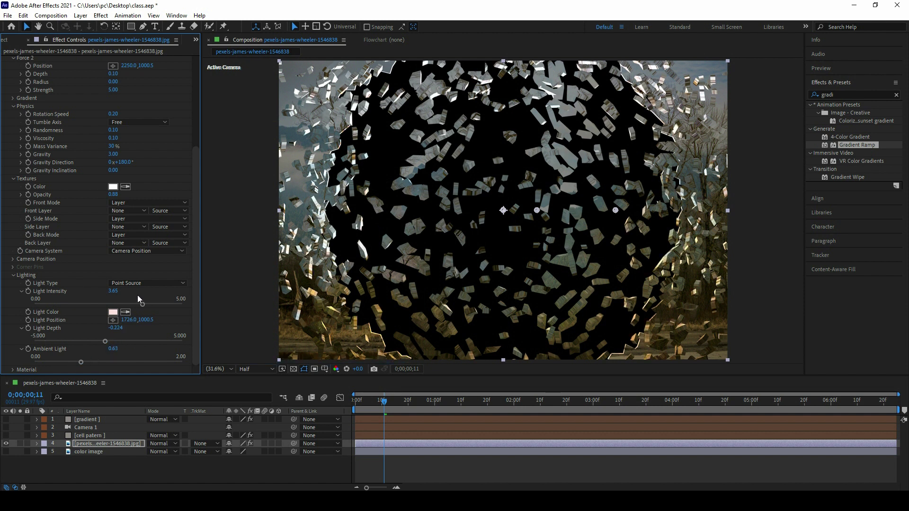
Set the Light Type to First Comp Light and add a new spot light layer with the default settings.
{"action": "left_click", "coordinate": [172, 283]}
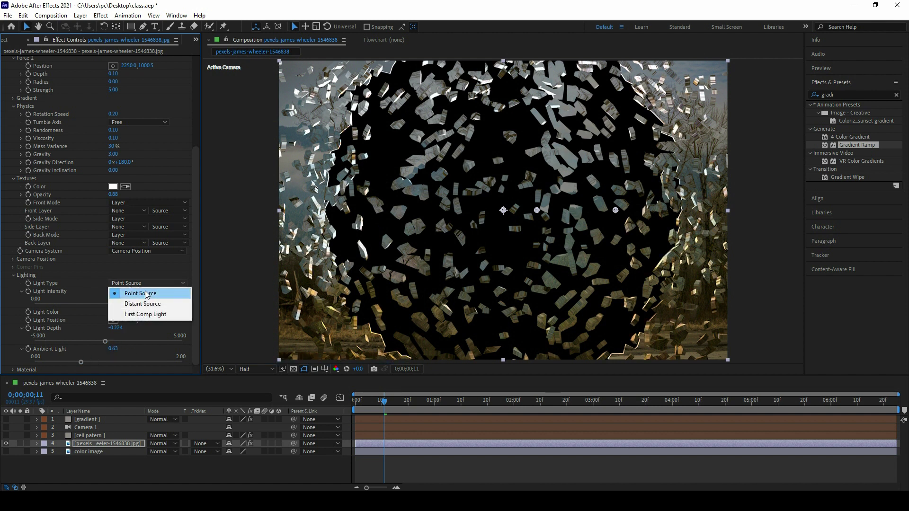
{"action": "left_click", "coordinate": [135, 319]}
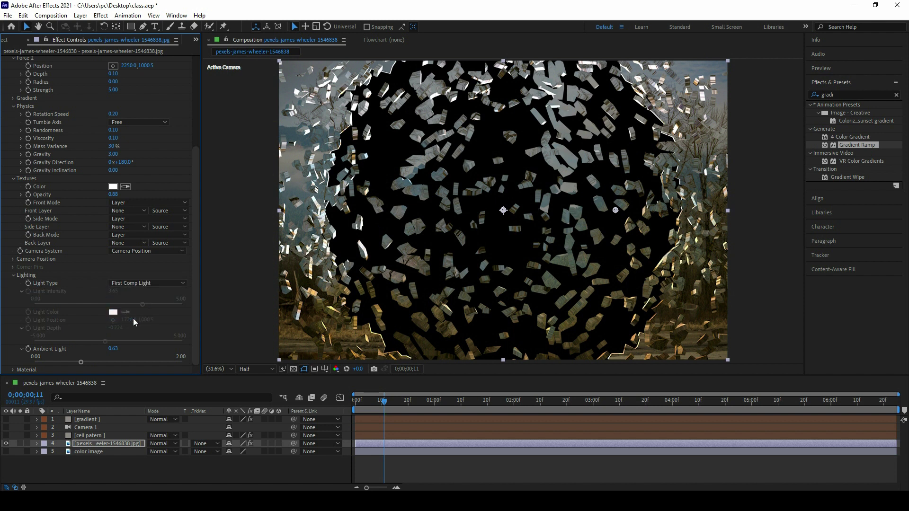
{"action": "right_click", "coordinate": [238, 469]}
{"action": "mouse_move", "coordinate": [284, 366]}
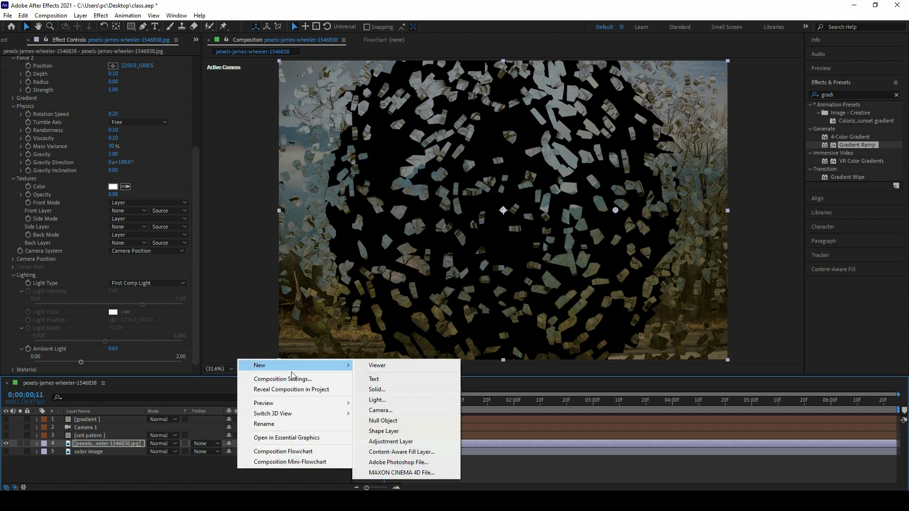
{"action": "left_click", "coordinate": [393, 404]}
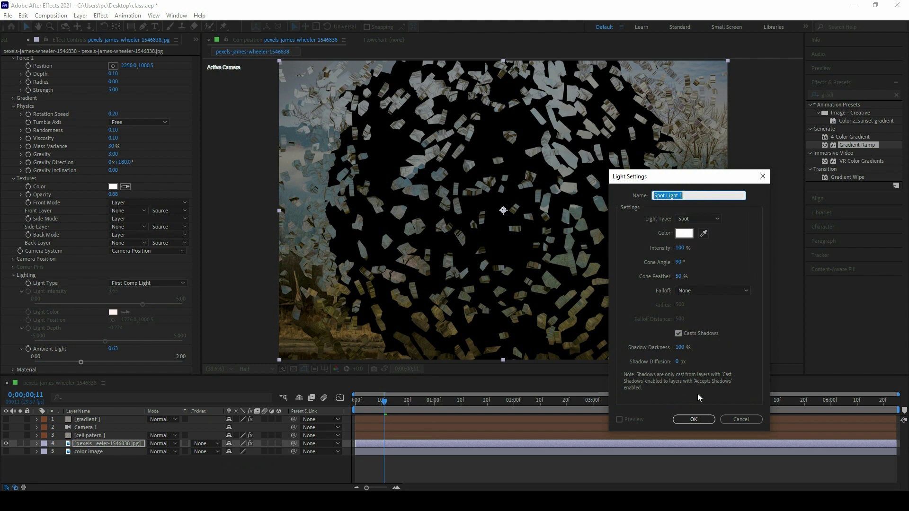
{"action": "left_click", "coordinate": [693, 419]}
Move the spot light's point of interest to 860.4,839.0,0.0 and set the light's color to red.
{"action": "left_click_drag", "start_coordinate": [503, 210], "coordinate": [407, 186]}
{"action": "key", "text": "a"}
{"action": "key", "text": "a"}
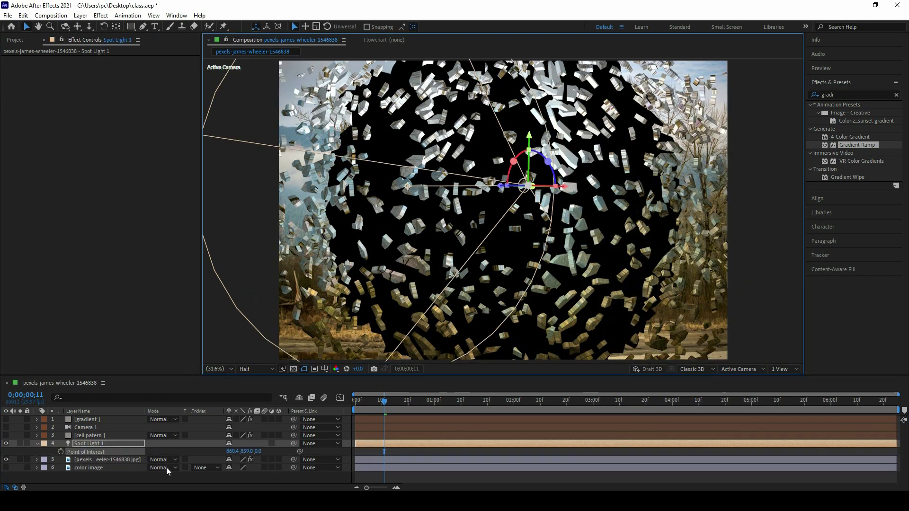
{"action": "scroll", "coordinate": [700, 455], "scroll_direction": "down", "scroll_amount": 3}
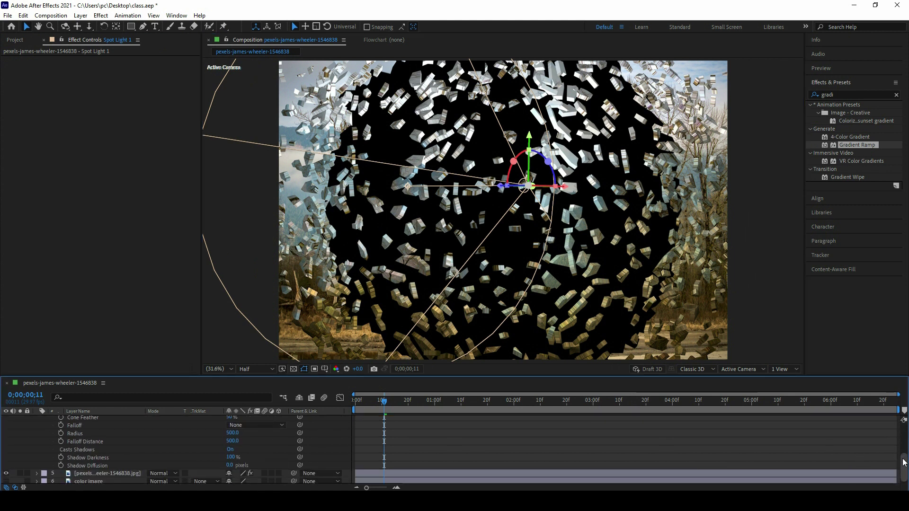
{"action": "scroll", "coordinate": [902, 456], "scroll_direction": "up", "scroll_amount": 3}
{"action": "left_click", "coordinate": [229, 423]}
{"action": "left_click", "coordinate": [466, 364]}
{"action": "left_click", "coordinate": [552, 361]}
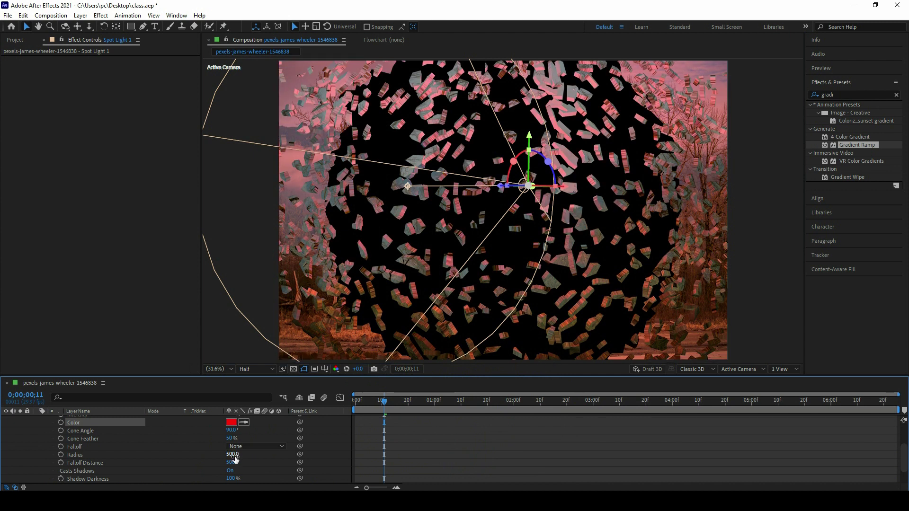
Delete the spot light layer and set the Shatter effect's Light Type to Distant Source.
{"action": "key", "text": "Delete"}
{"action": "scroll", "coordinate": [197, 257], "scroll_direction": "down", "scroll_amount": 5}
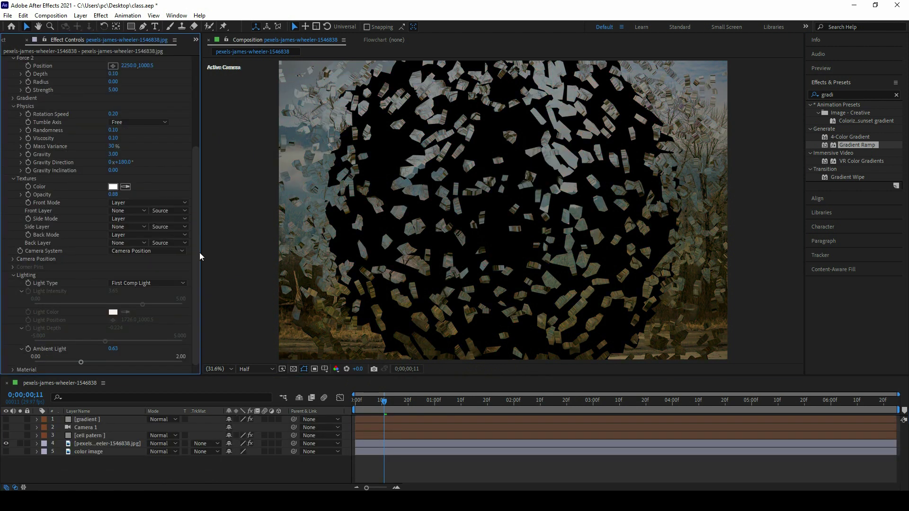
{"action": "left_click", "coordinate": [148, 283]}
{"action": "left_click", "coordinate": [142, 304]}
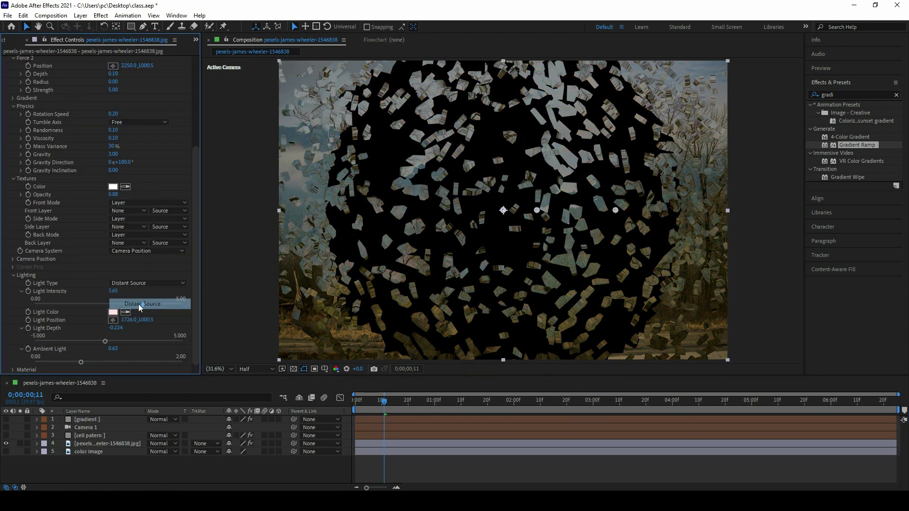
Set Light Depth to -0.032, Diffuse Reflection to 2.00, Specular Reflection to 0.720 and Highlight Sharpness to 27.70, and collapse the Lighting and Material groups.
{"action": "scroll", "coordinate": [137, 255], "scroll_direction": "up", "scroll_amount": 5}
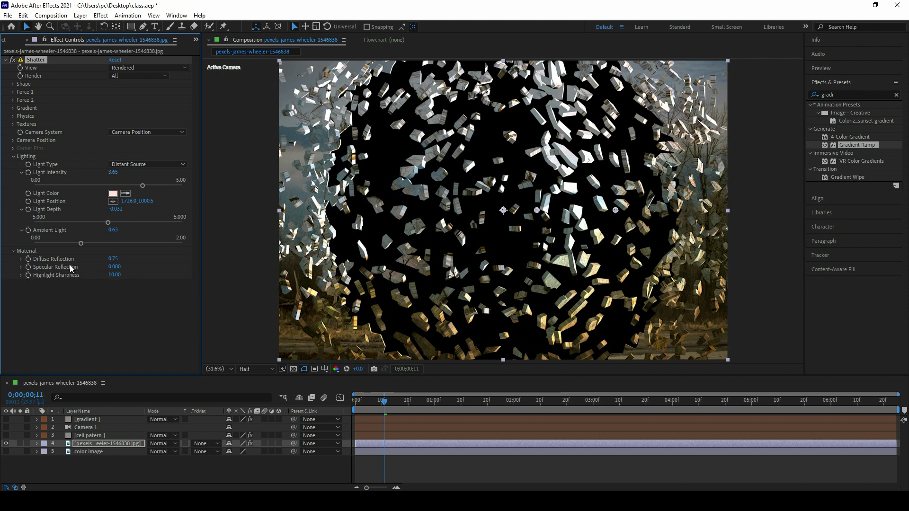
{"action": "left_click_drag", "start_coordinate": [114, 259], "coordinate": [165, 248]}
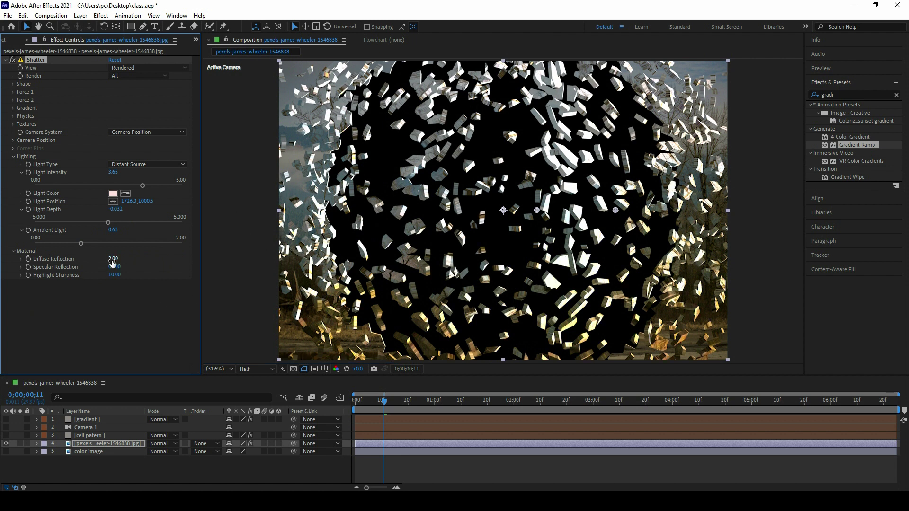
{"action": "left_click_drag", "start_coordinate": [114, 266], "coordinate": [164, 248]}
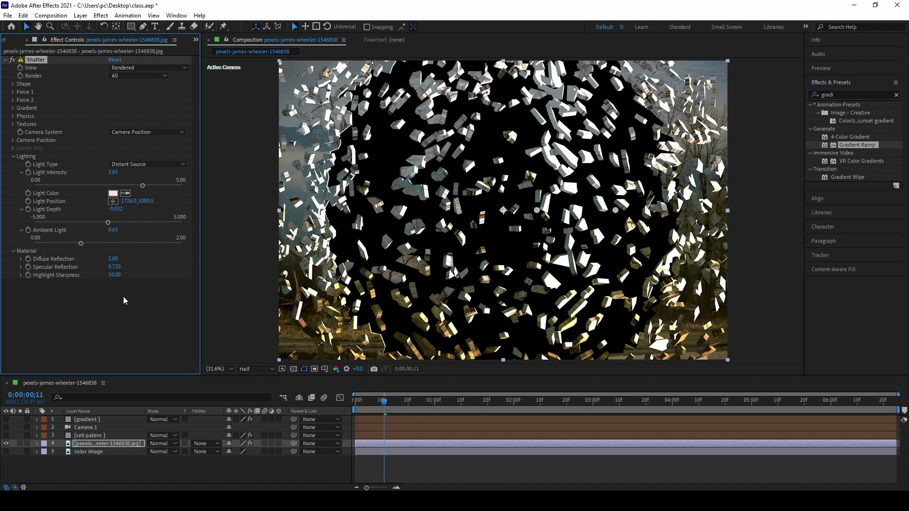
{"action": "left_click_drag", "start_coordinate": [115, 274], "coordinate": [152, 284]}
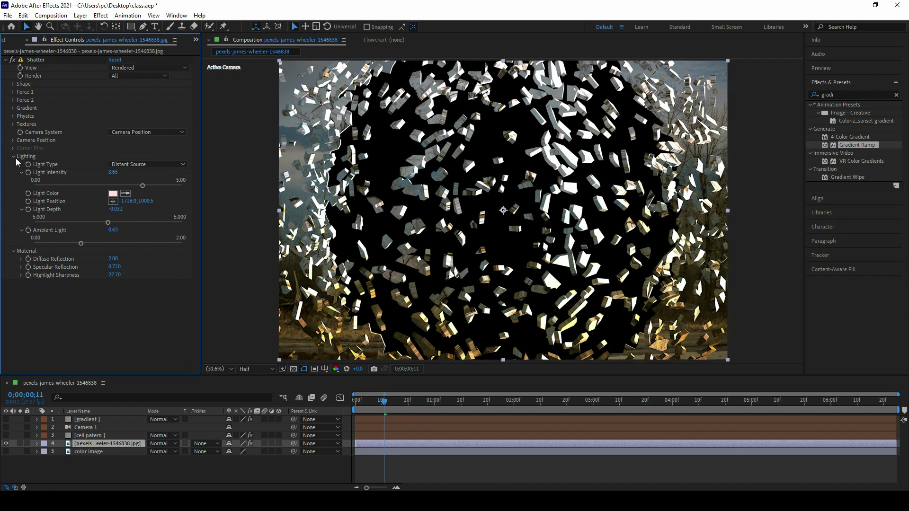
{"action": "left_click", "coordinate": [14, 251]}
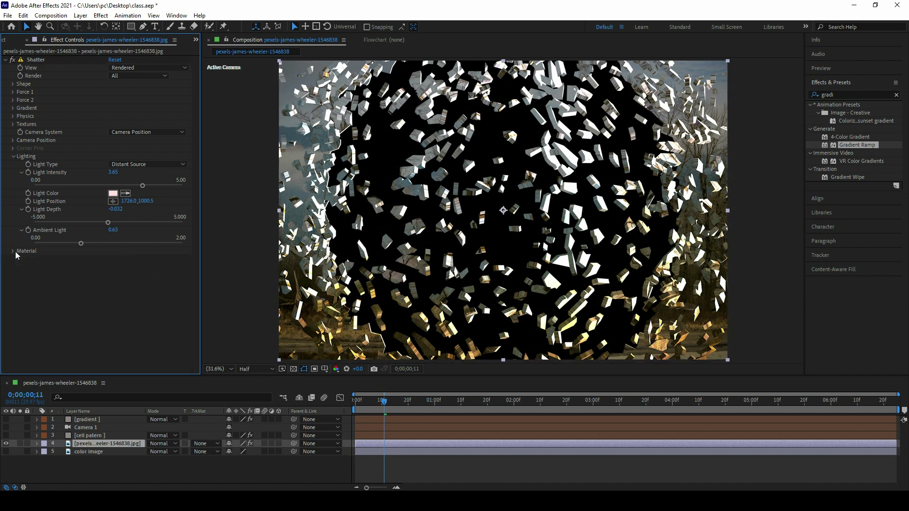
{"action": "left_click", "coordinate": [13, 156]}
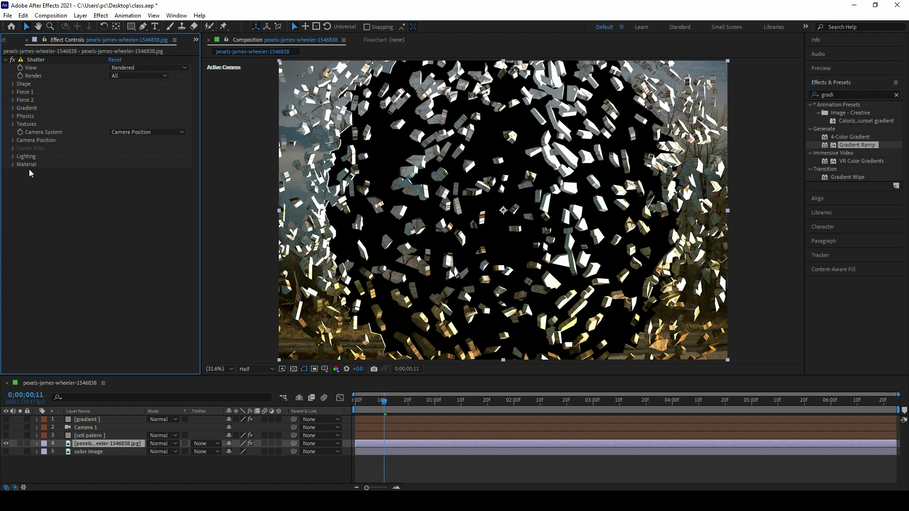